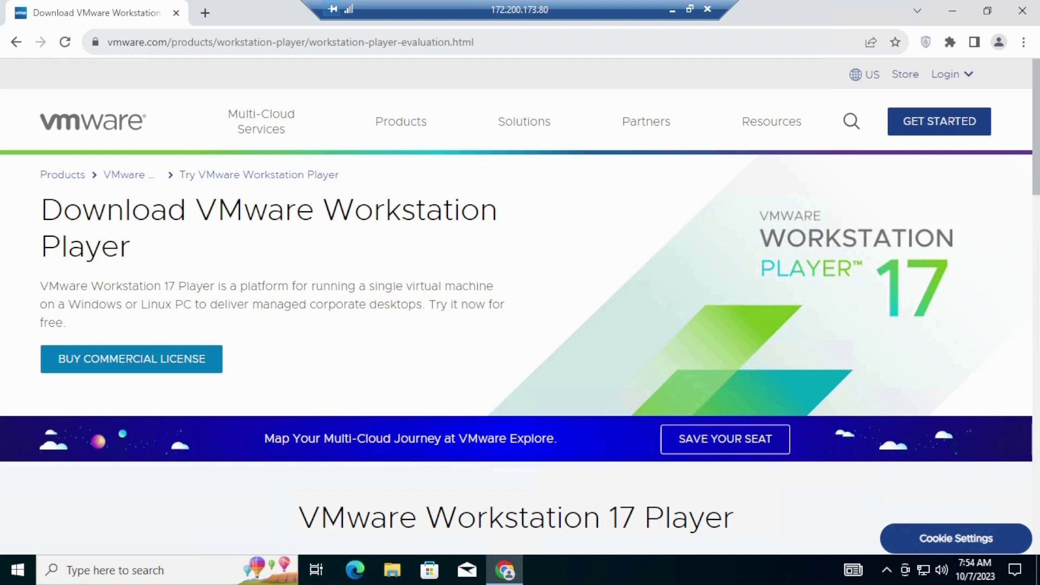
Review the VMware Workstation Player 17 download page, then close Chrome
key(ctrl+l)
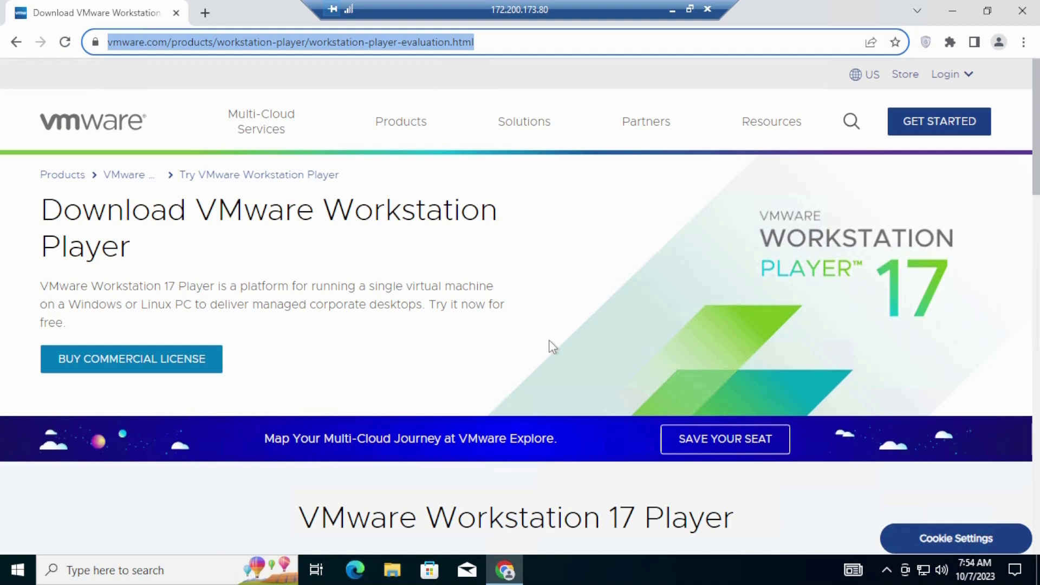
scroll(548, 340, down, 1)
scroll(549, 342, down, 6)
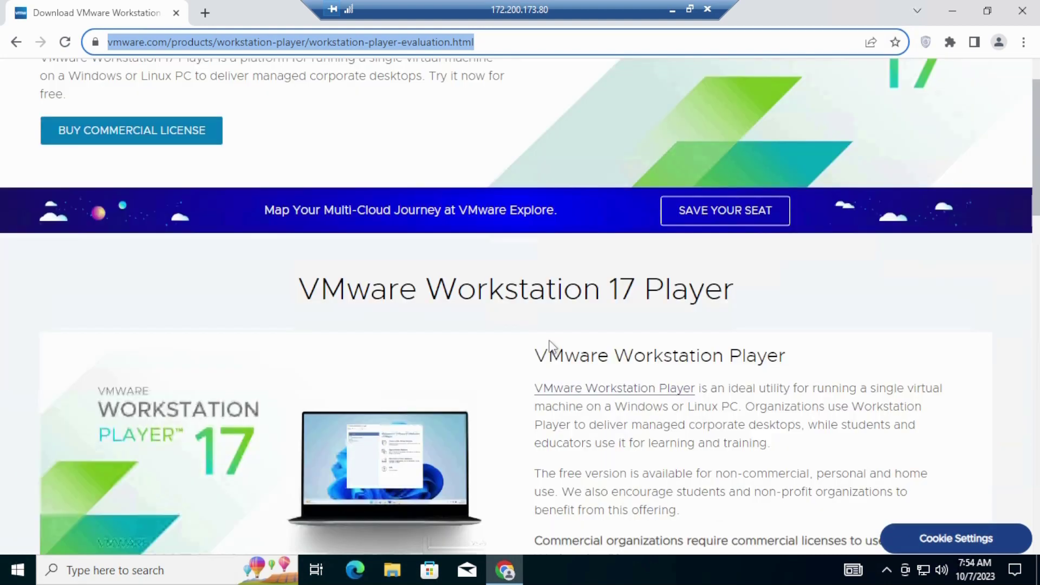
scroll(552, 347, down, 3)
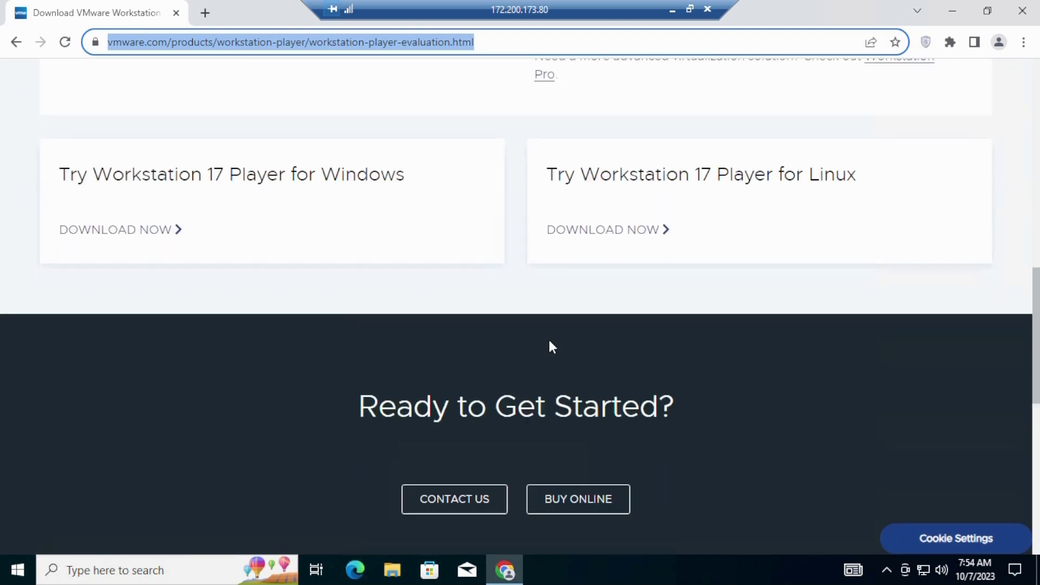
scroll(552, 347, up, 3)
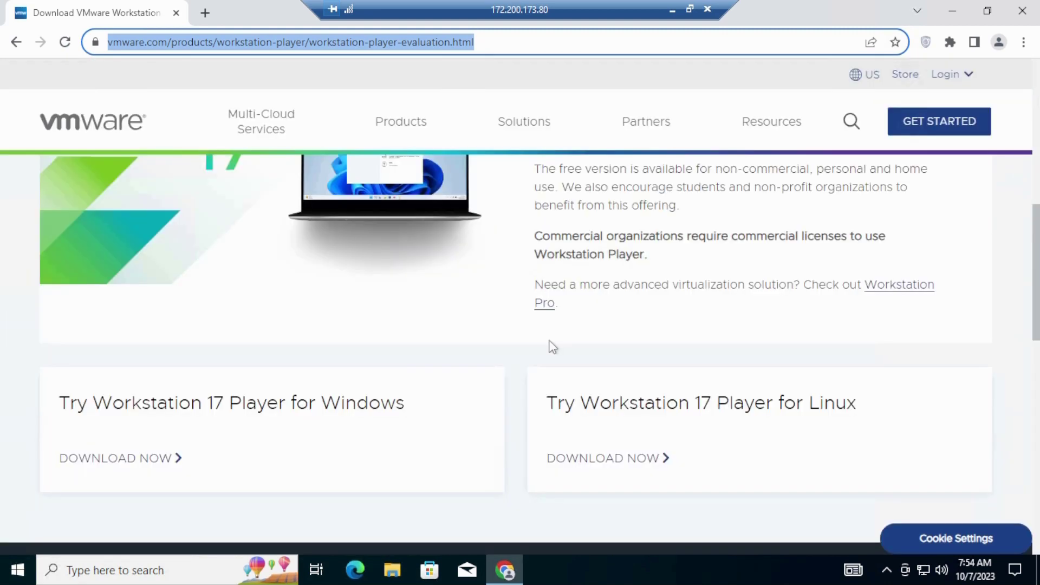
scroll(552, 346, up, 1)
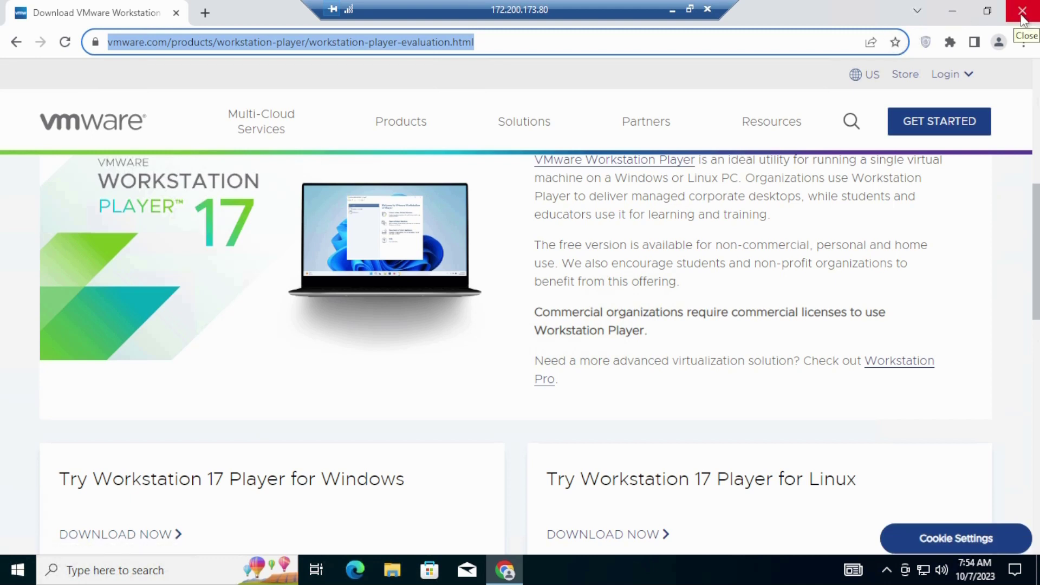
click(1022, 19)
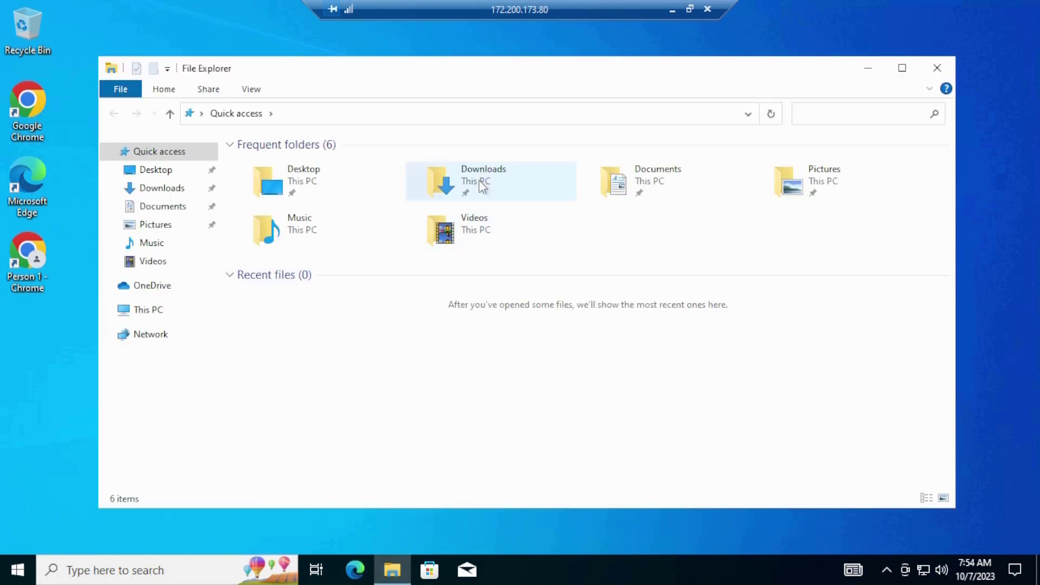
double_click(479, 180)
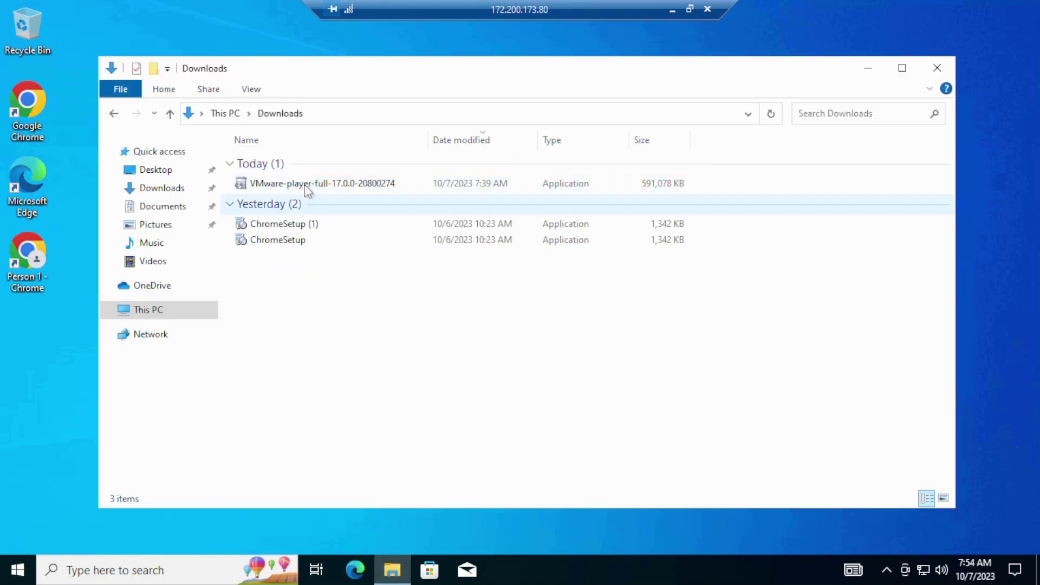
mouse_move(336, 191)
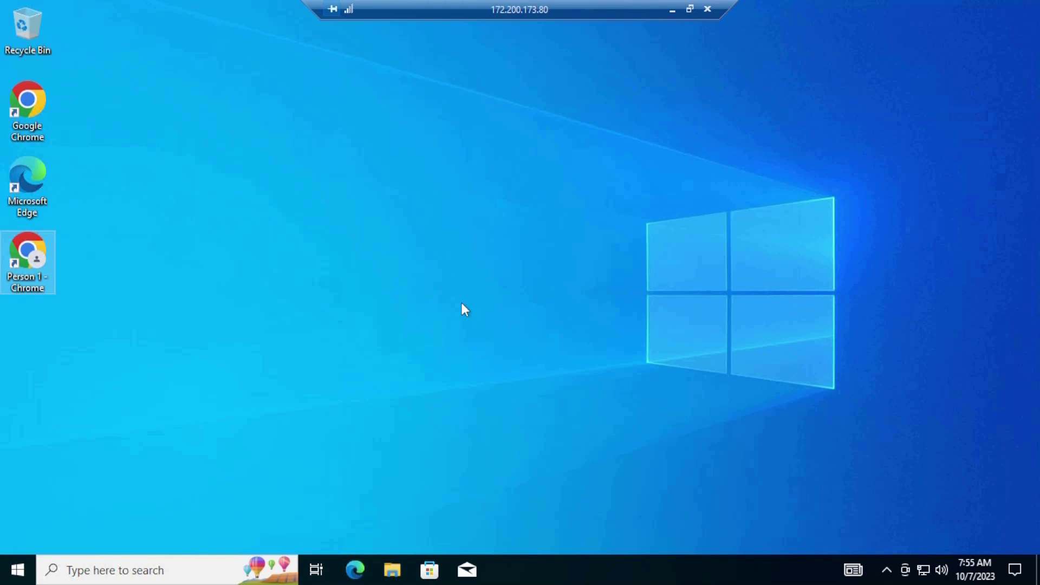
Search the Start menu for 'powershell' and run it as administrator, moving its window right
click(22, 577)
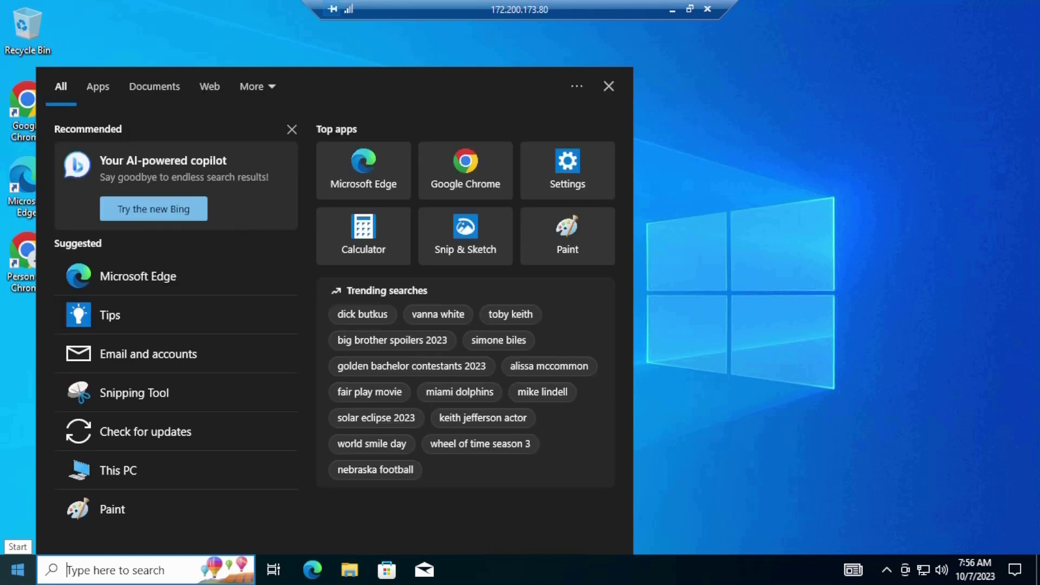
text(powershell)
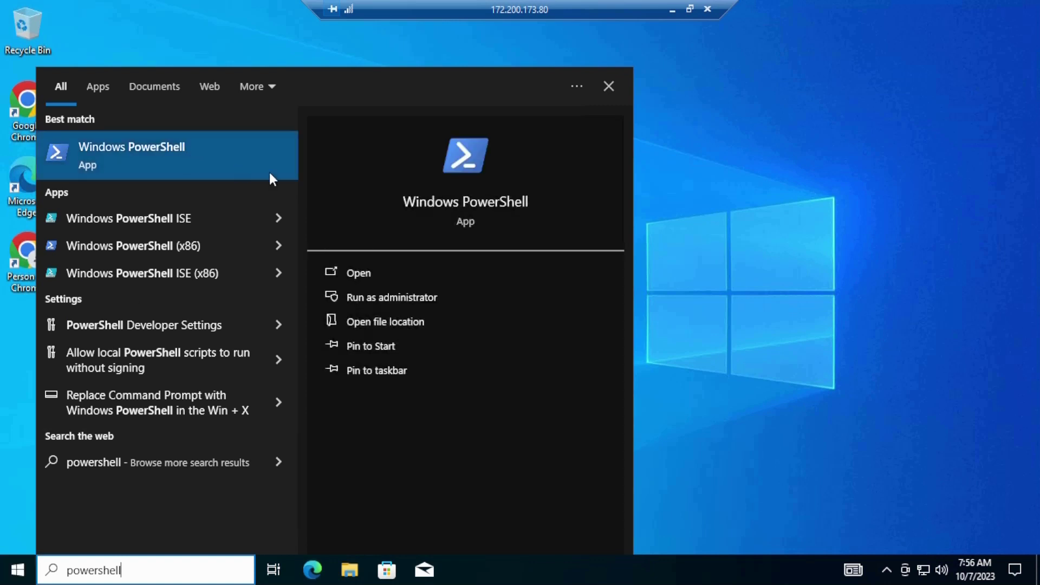
click(447, 300)
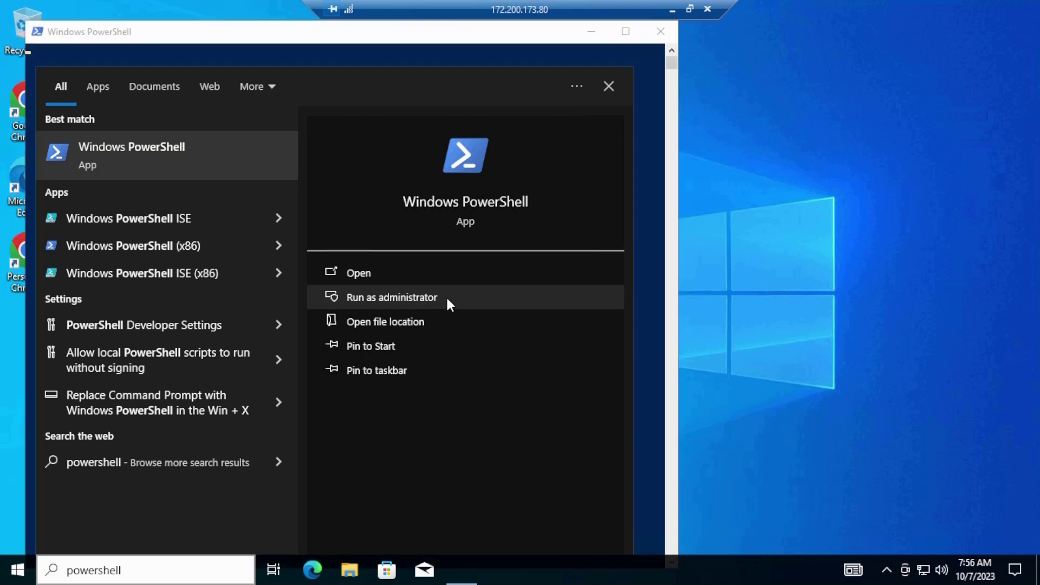
click(474, 35)
drag(474, 38, 535, 40)
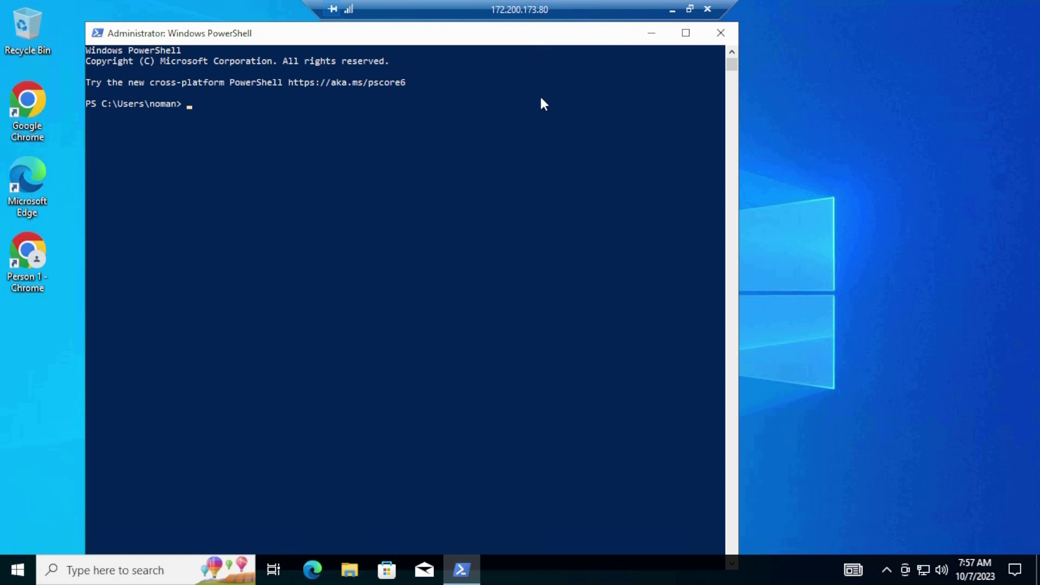
Run Enable-WindowsOptionalFeature -Online -FeatureName HypervisorPlatform -All
text(Enable-WindowsOption)
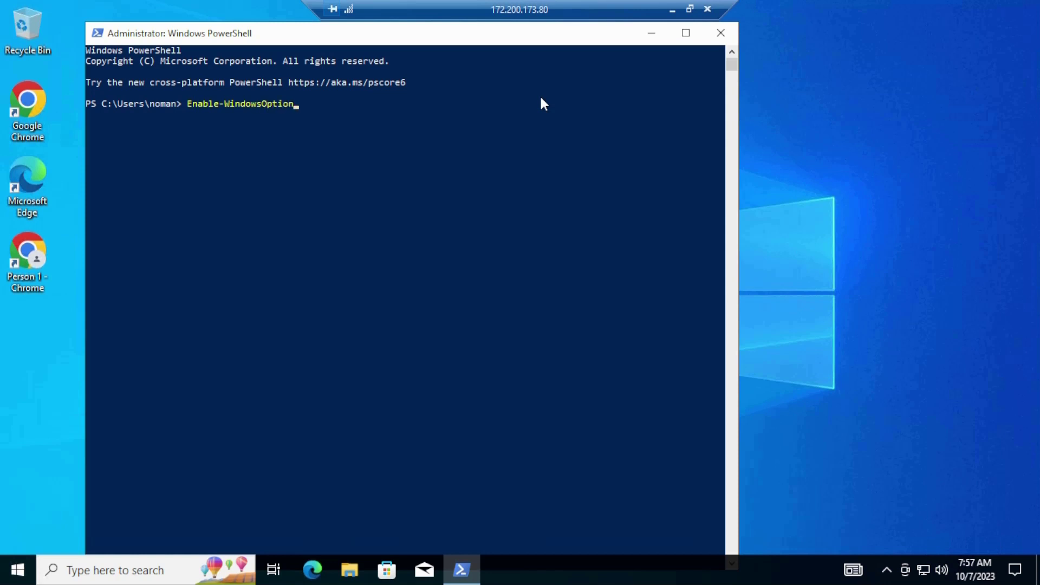
text(alFeature -Online -Feature)
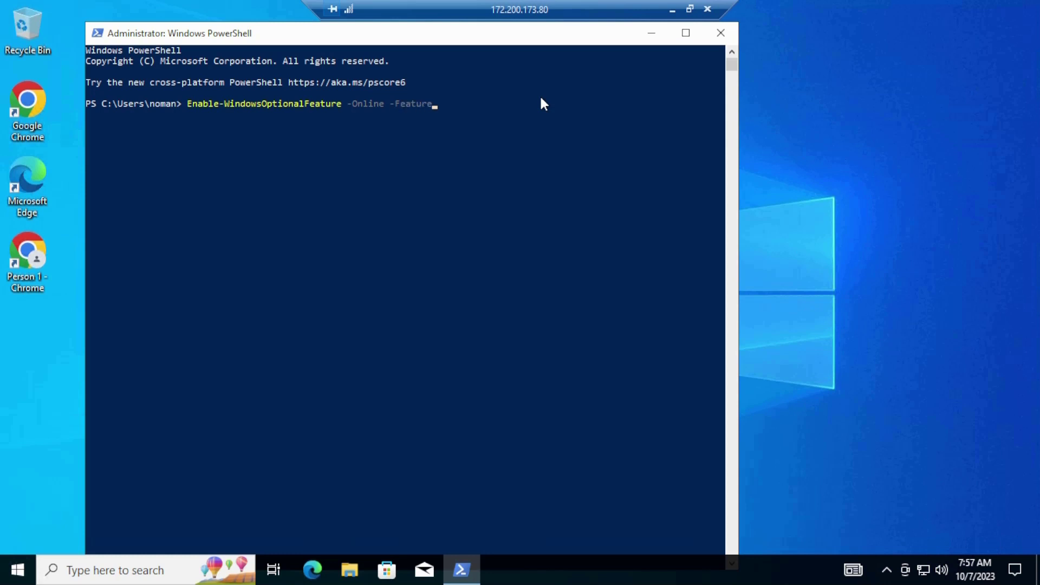
text(Name)
text(HypervisorPlatf)
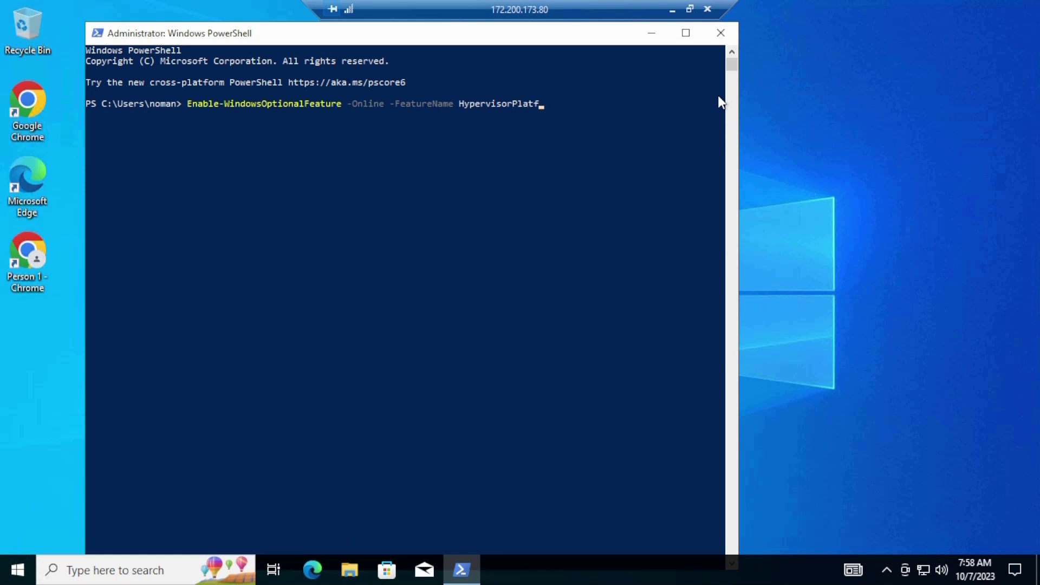
text(orm -All)
key(Return)
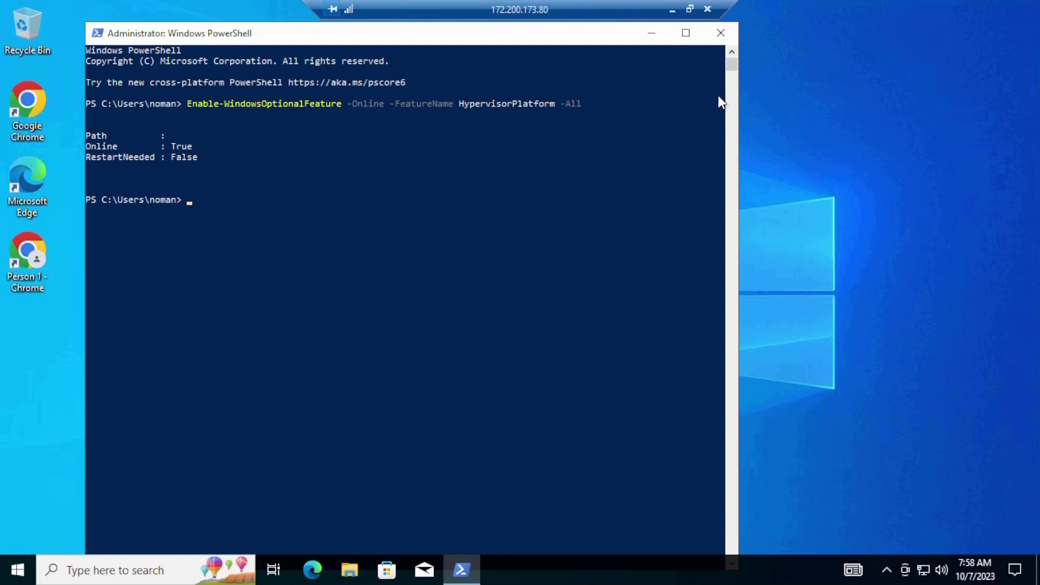
Run Enable-WindowsOptionalFeature -Online -FeatureName Microsoft-Hyper-v -All and answer Yes to restart
text(Enable-WindowsOpt)
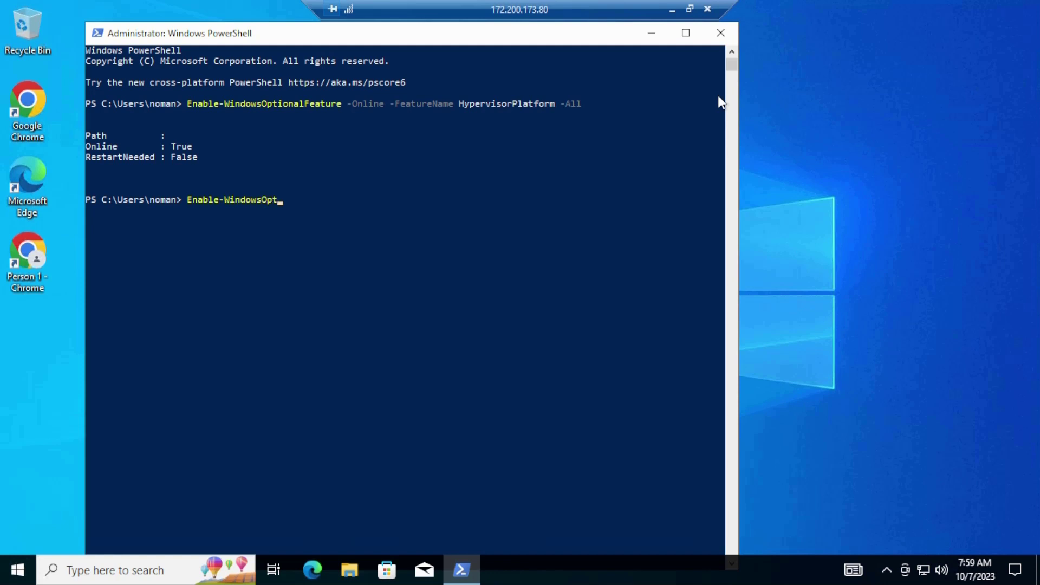
text(ionalFeature)
text(-Online -)
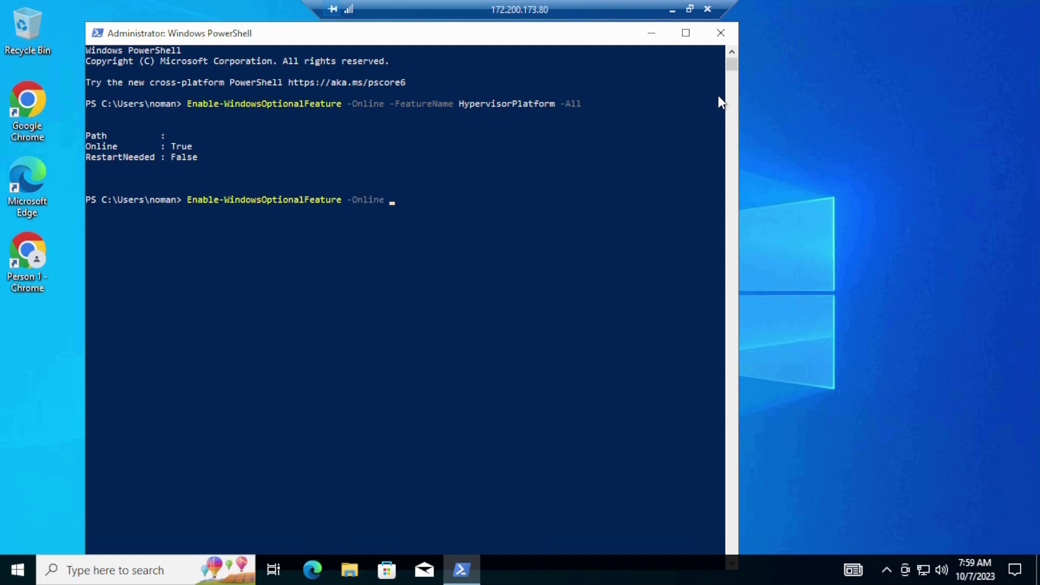
text(FeatureName Microsoft)
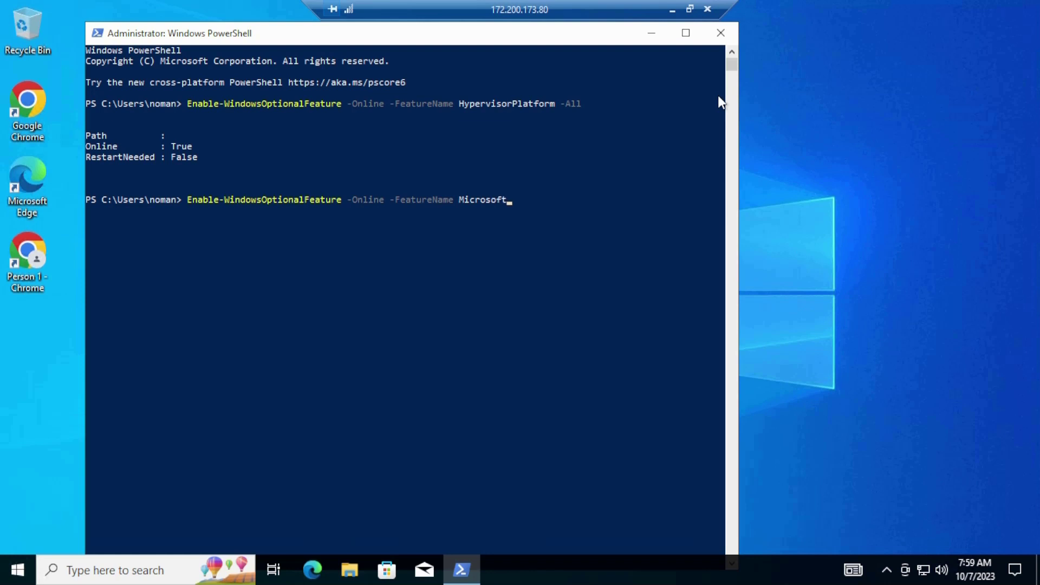
text(-Hyper)
text(-v -All)
key(Return)
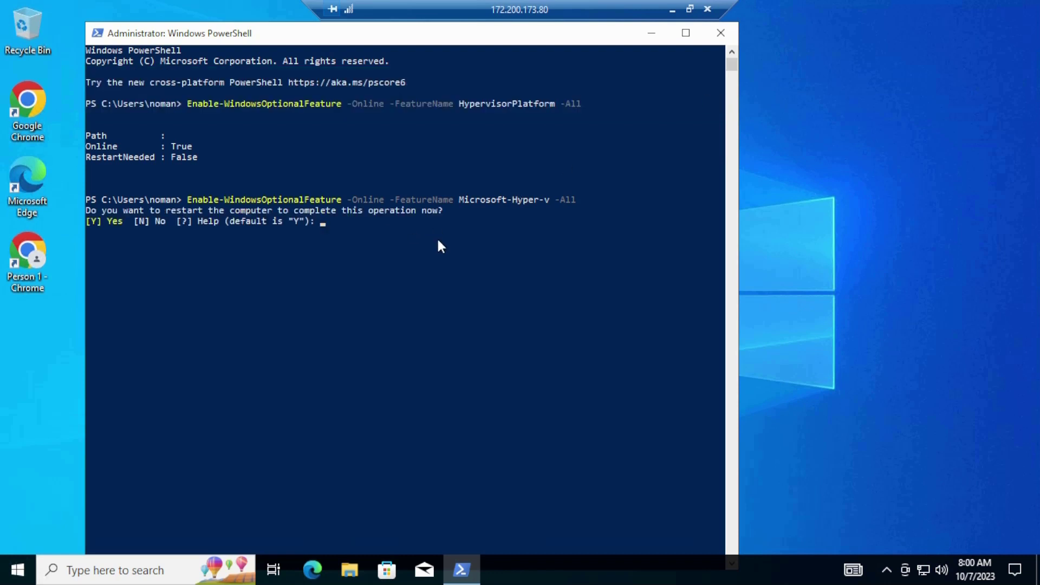
text(Yes)
key(Return)
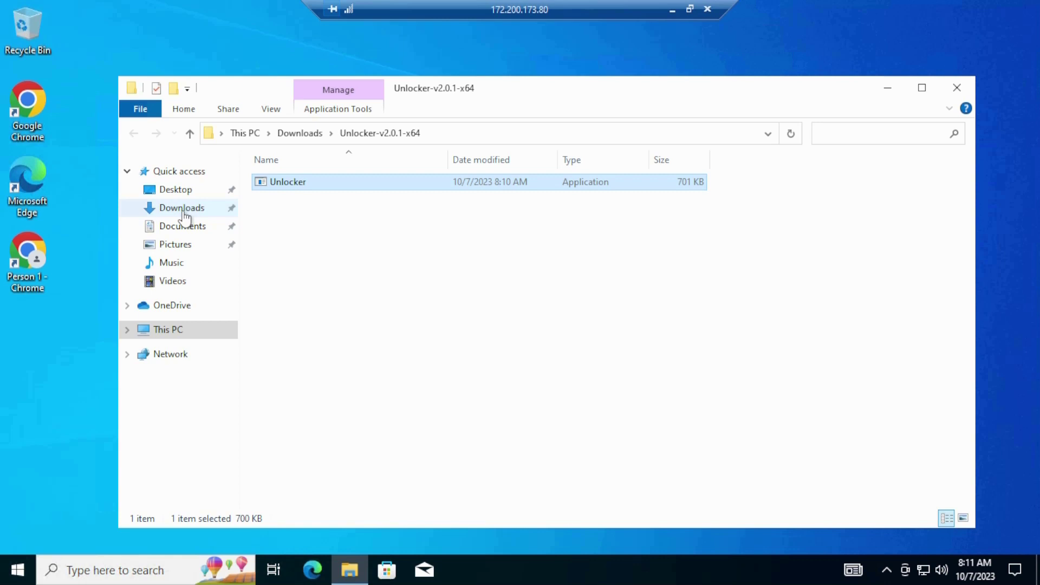
Launch VMware-player-full-17.0.0-20800274 from Downloads and minimize the Explorer window
click(183, 211)
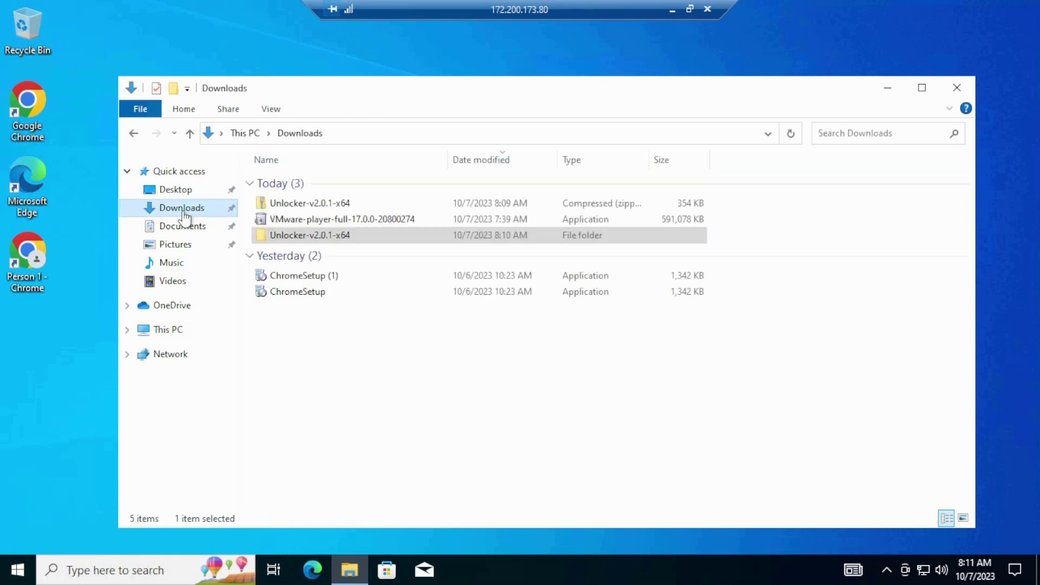
double_click(338, 221)
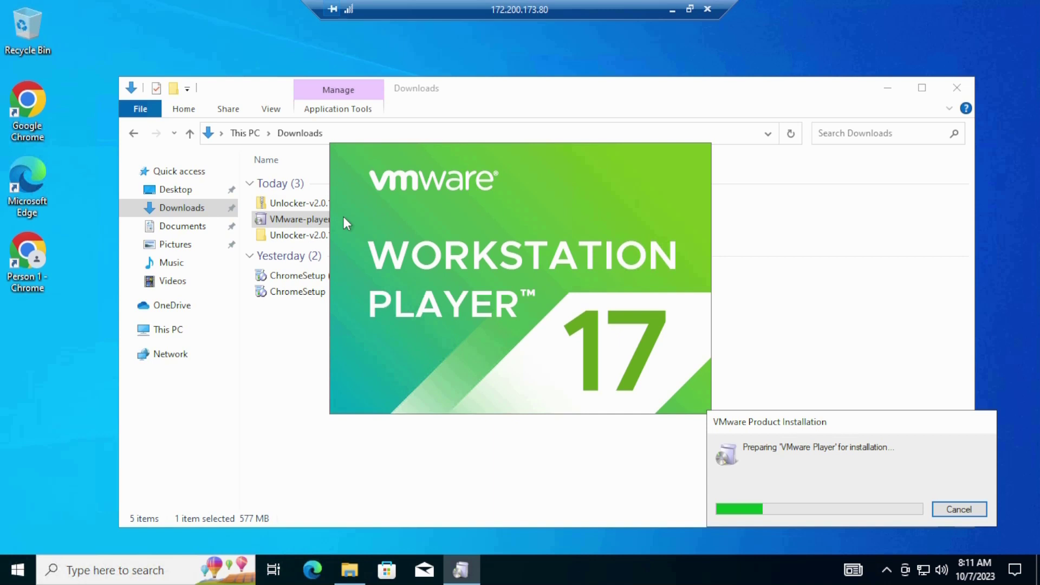
click(887, 92)
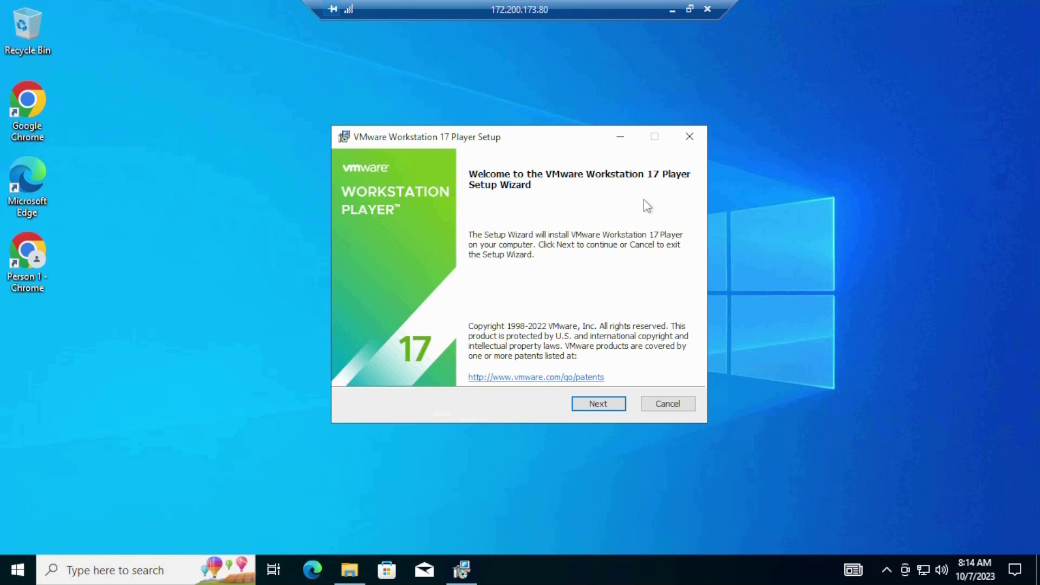
Accept the VMware Player license agreement and get past the Hyper-V compatibility notice
click(612, 405)
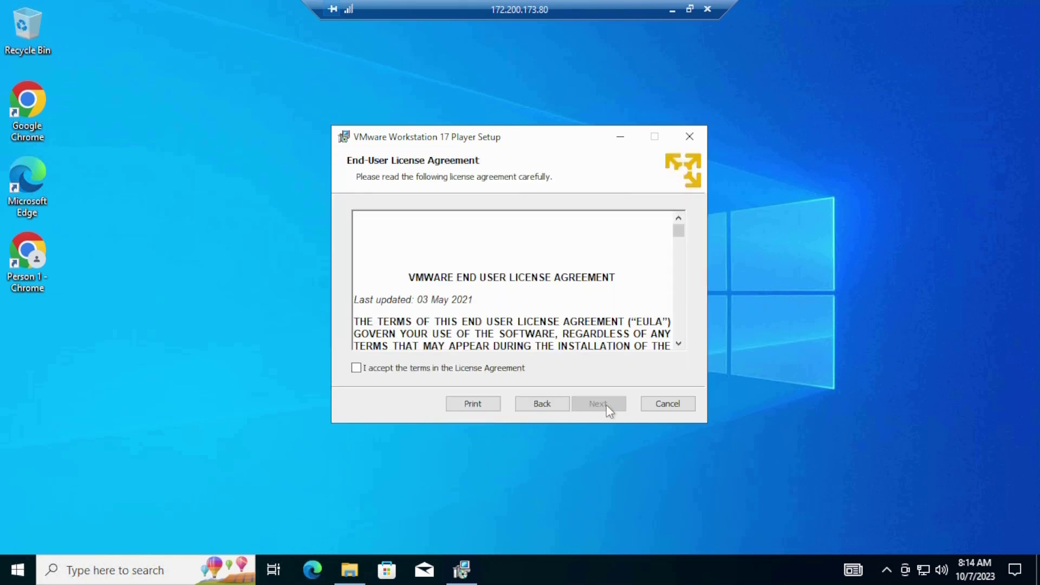
click(356, 369)
click(610, 408)
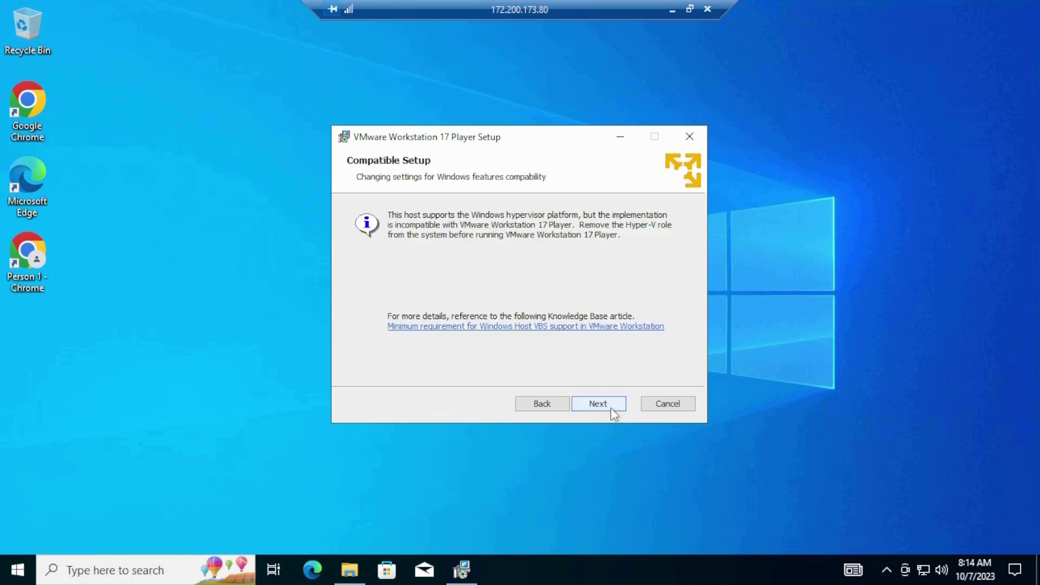
click(610, 407)
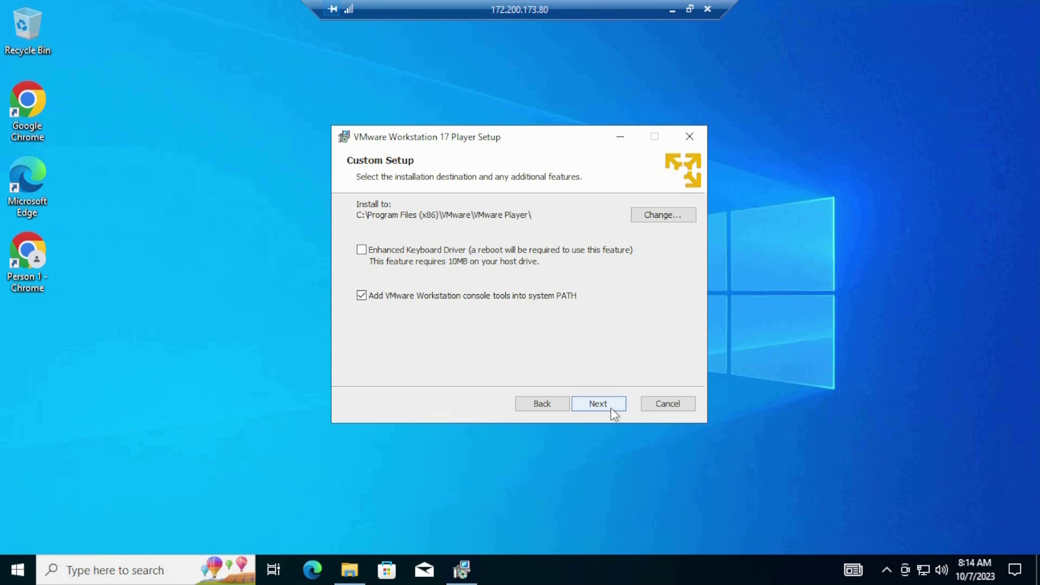
Keep the default install location, user experience settings and shortcuts, and begin installation
click(610, 407)
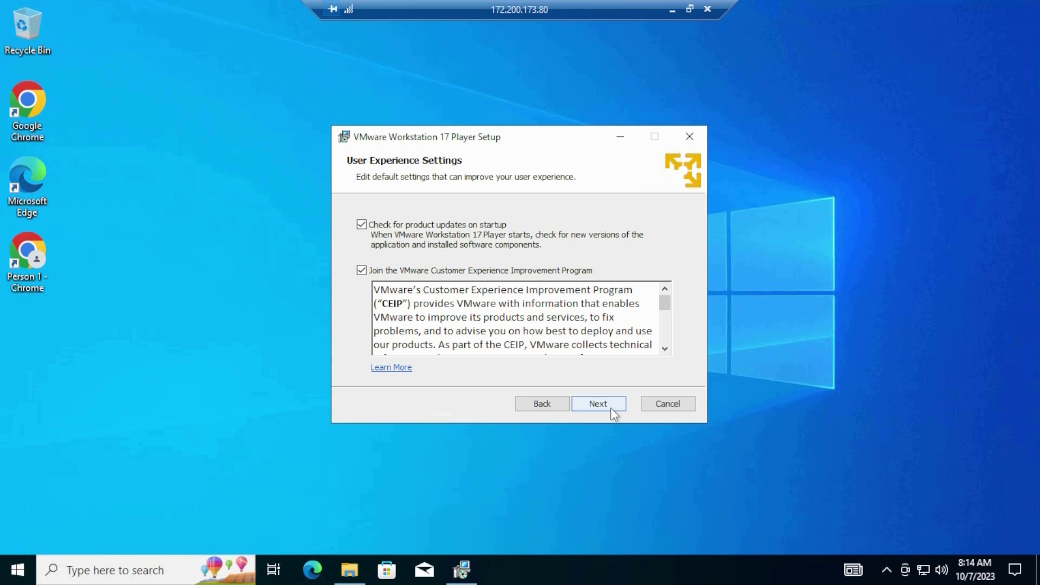
scroll(604, 341, down, 5)
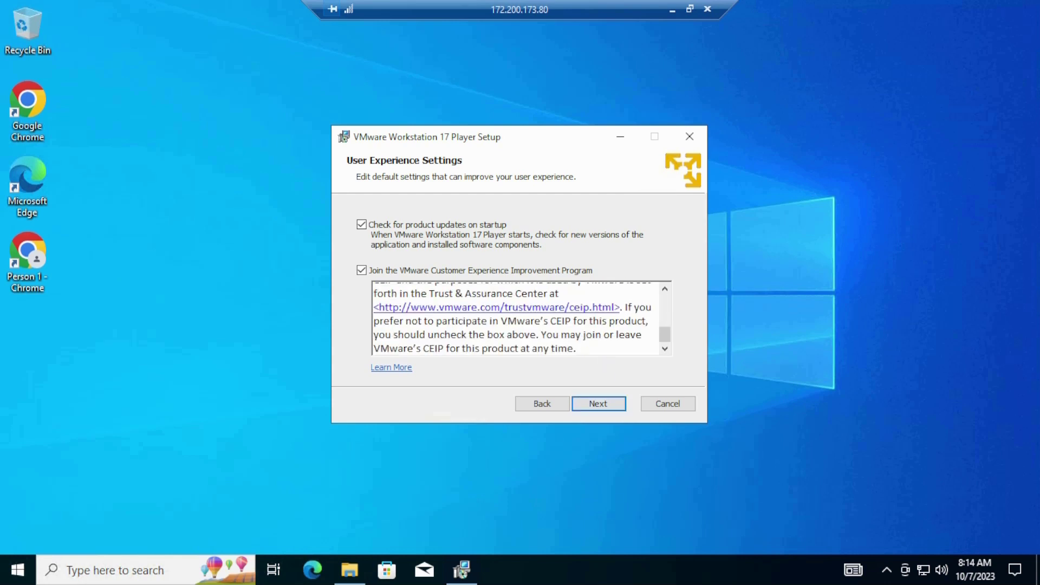
scroll(512, 319, up, 5)
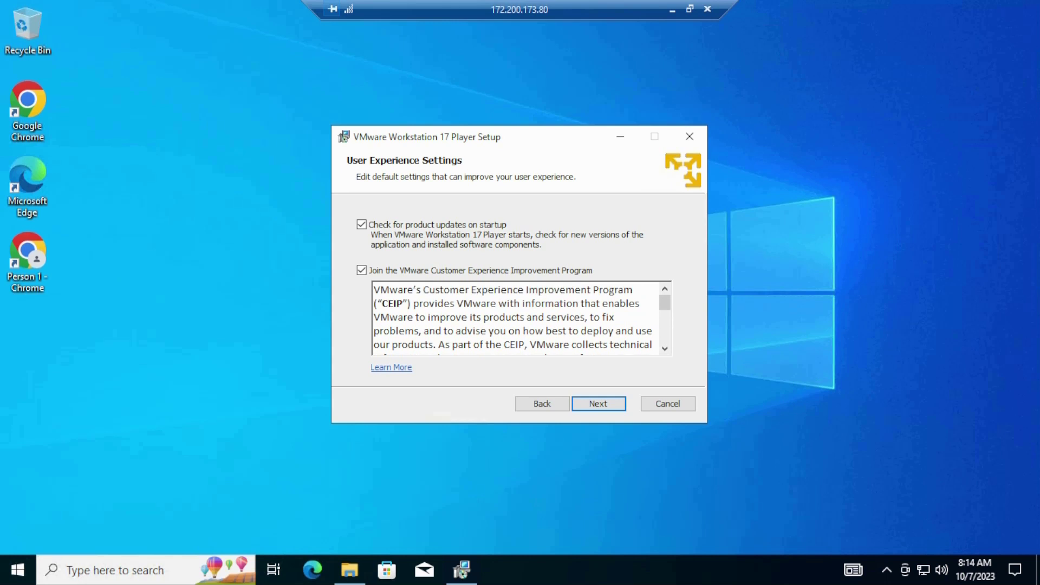
click(605, 405)
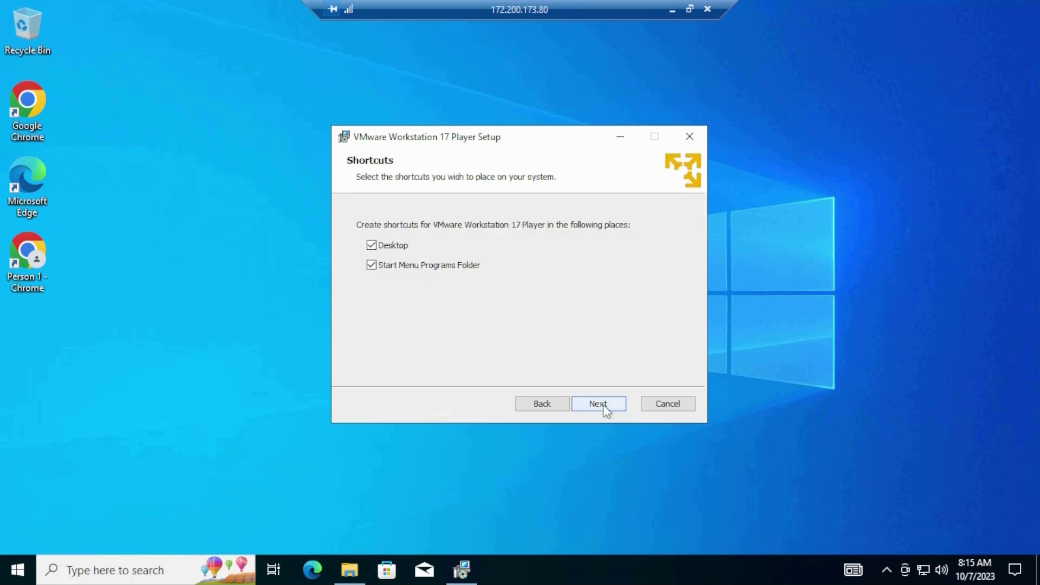
click(606, 405)
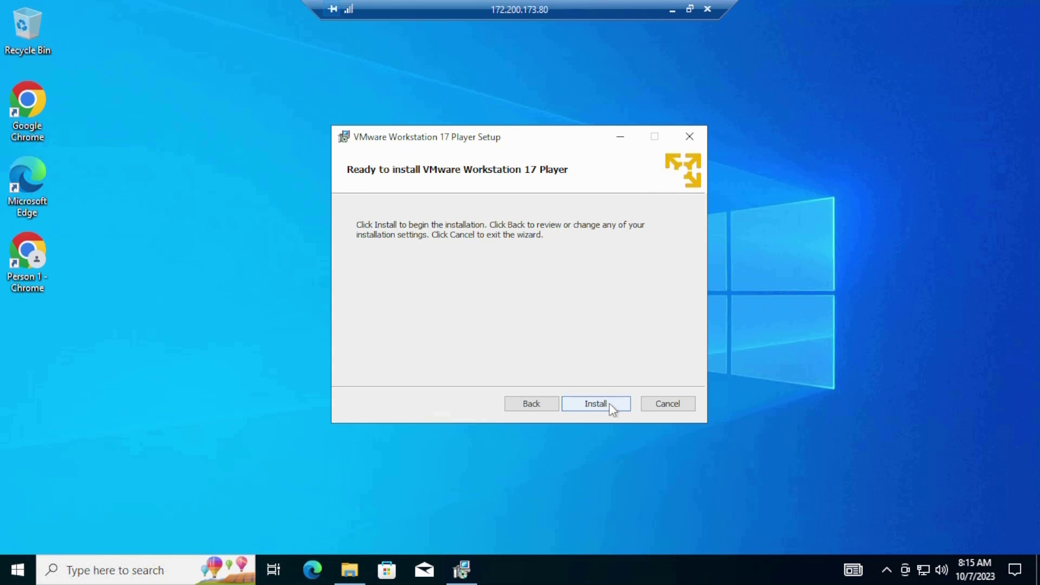
click(610, 401)
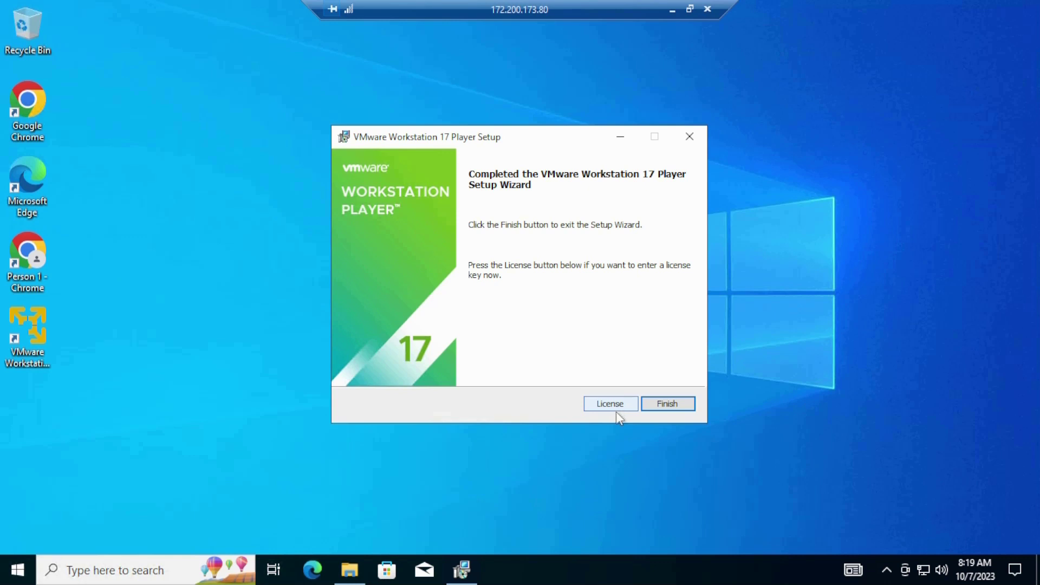
Finish setup, launch Player from the desktop icon, and choose free non-commercial use
click(672, 408)
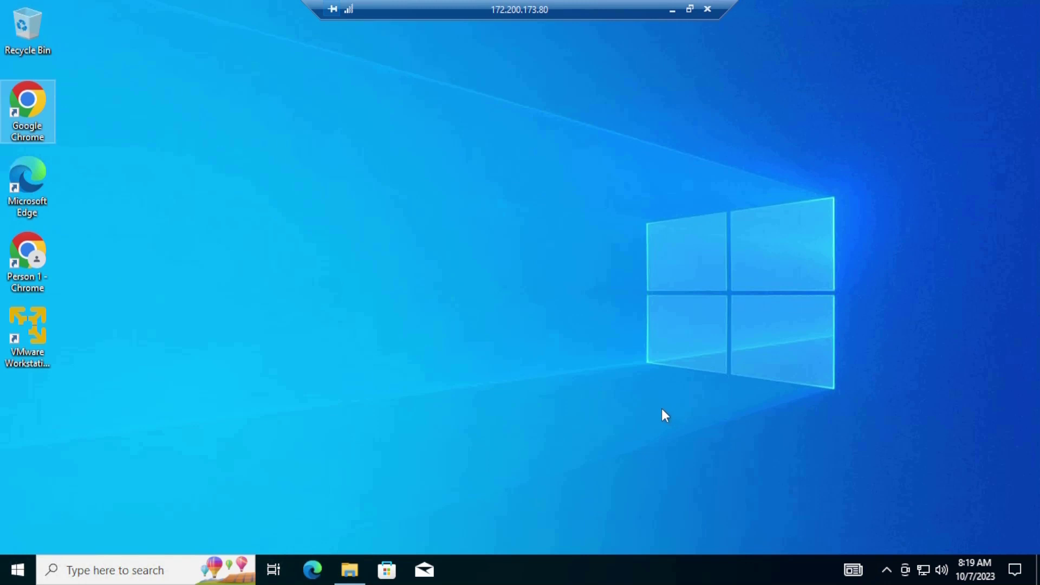
click(34, 338)
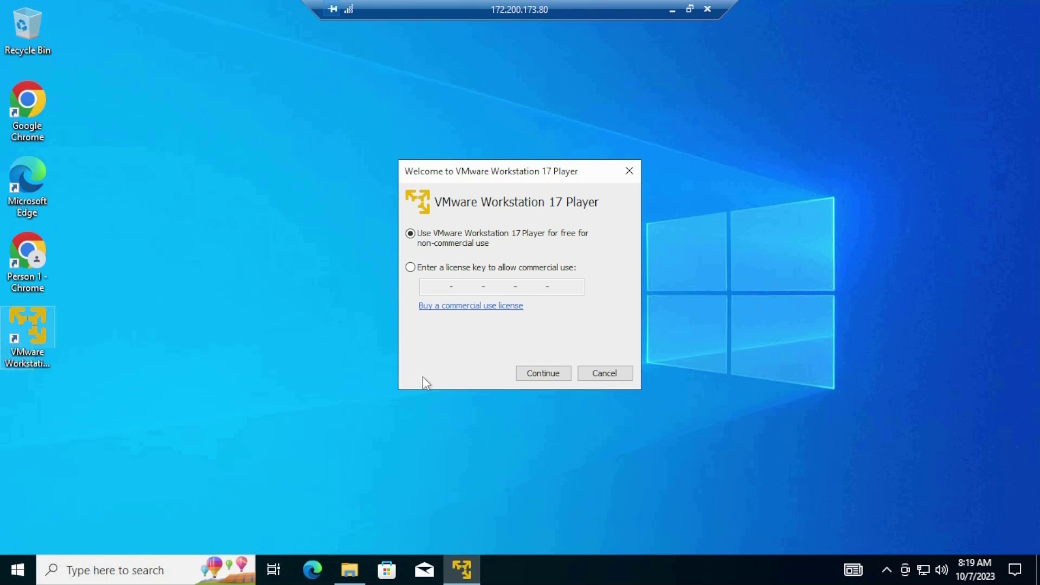
click(536, 374)
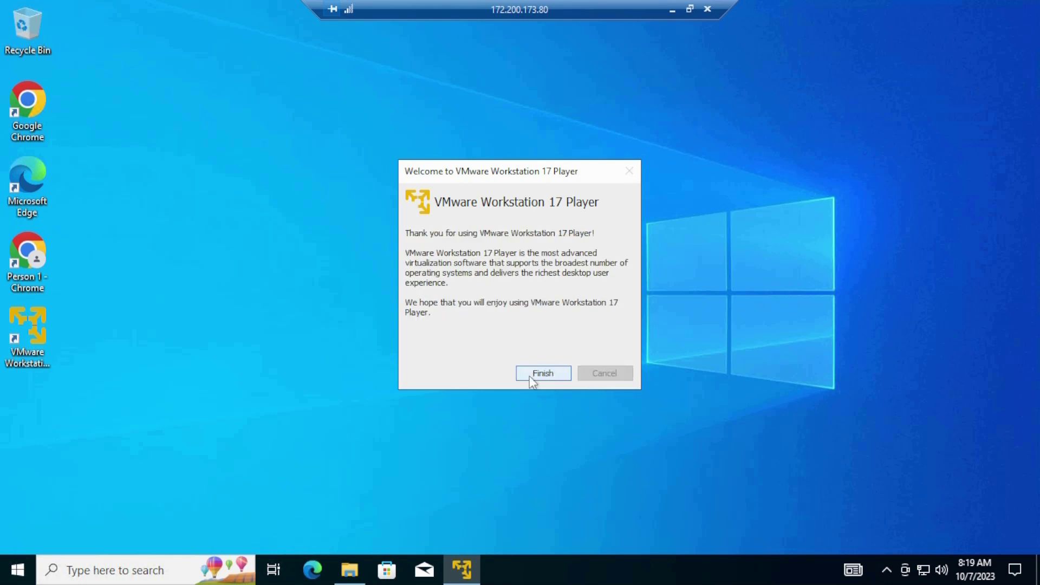
click(528, 374)
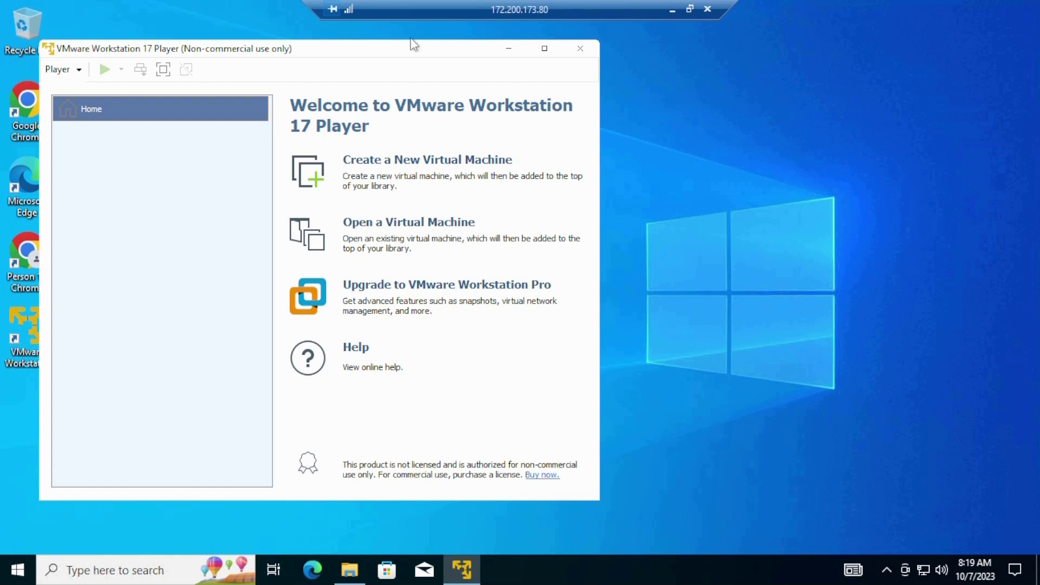
Postpone the 17.0.2 software update with Remind Me Later
mouse_move(410, 47)
mouse_down()
mouse_move(434, 46)
mouse_move(410, 47)
mouse_up()
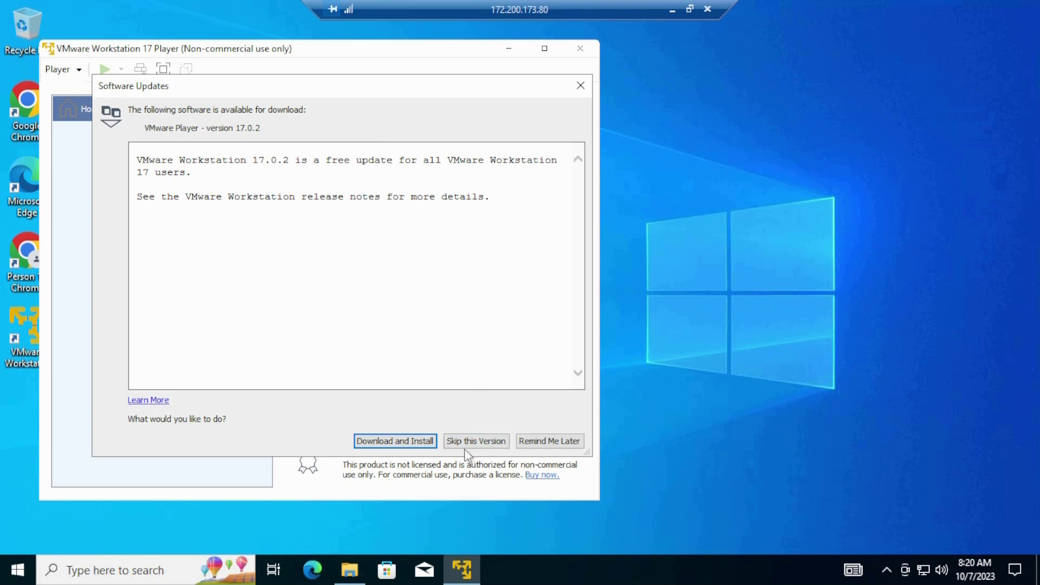
click(548, 441)
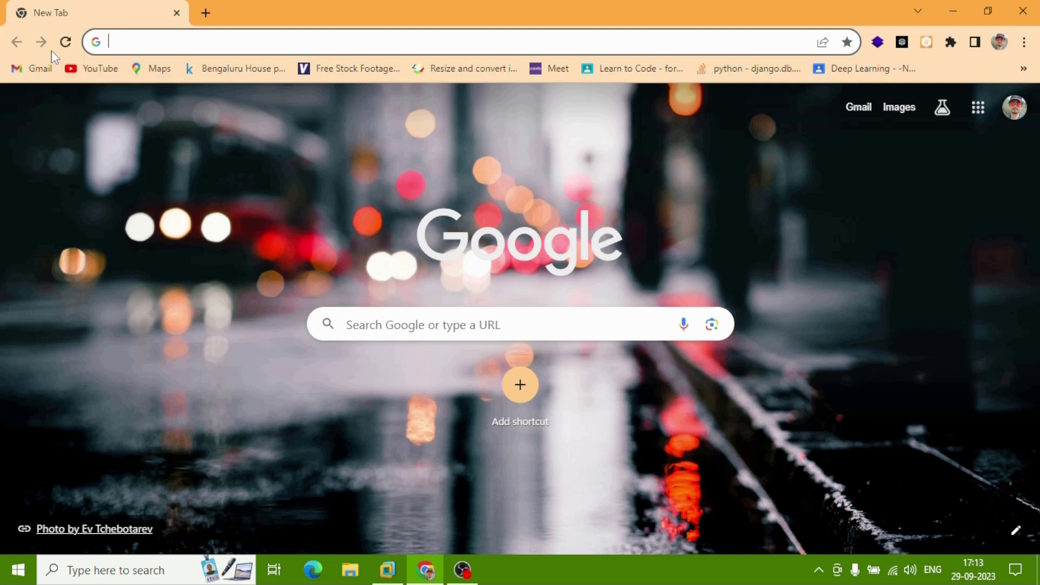
Search for 'kali linux' and open the official kali.org result
text(kal)
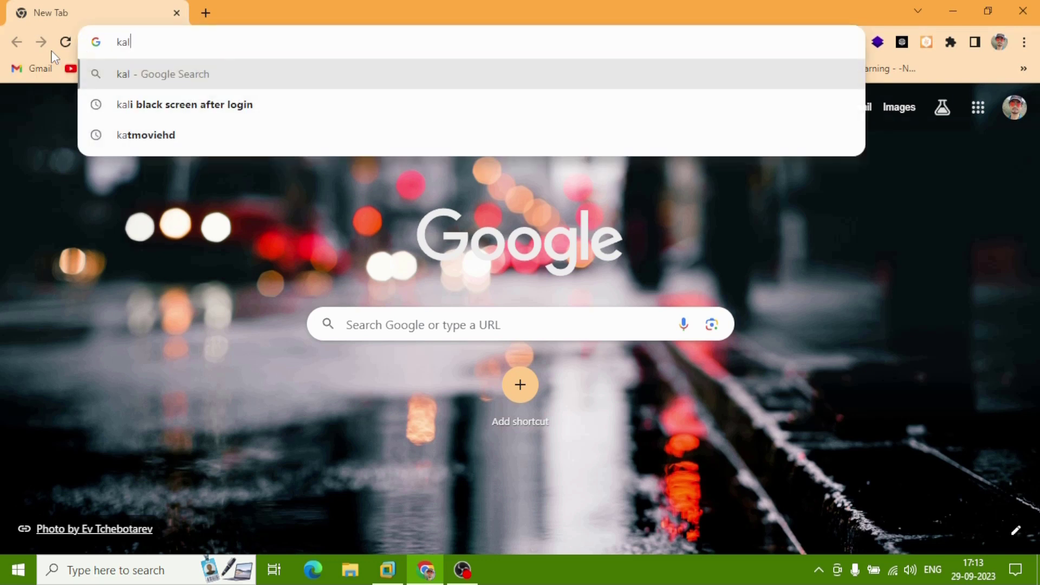
text(i linux)
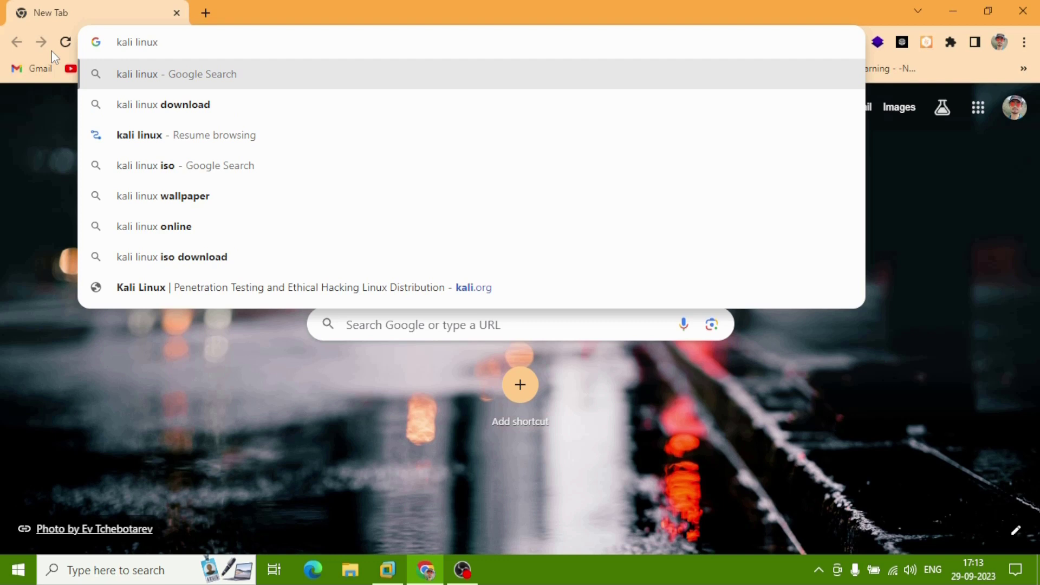
key(Return)
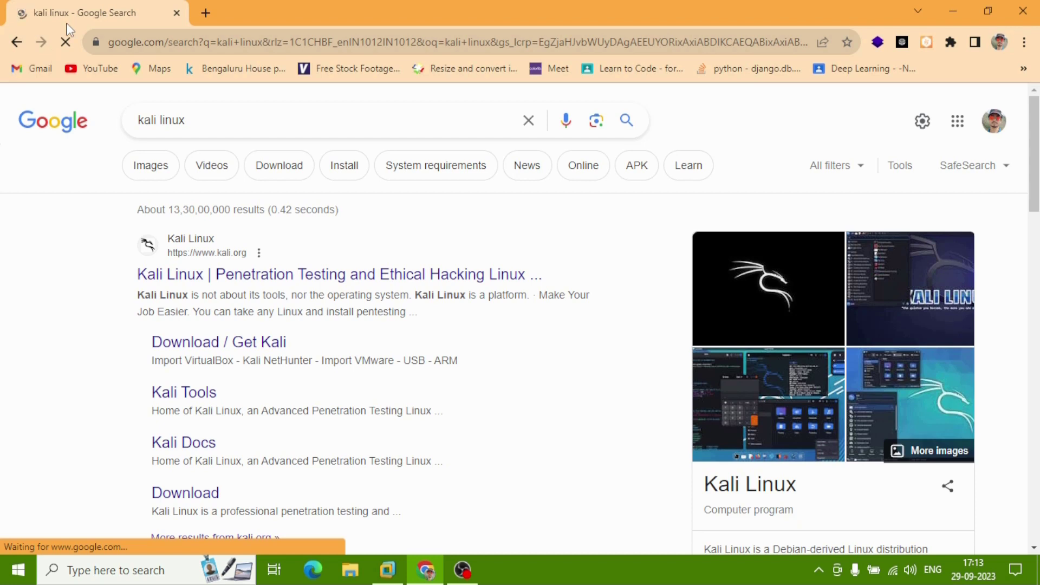
click(225, 265)
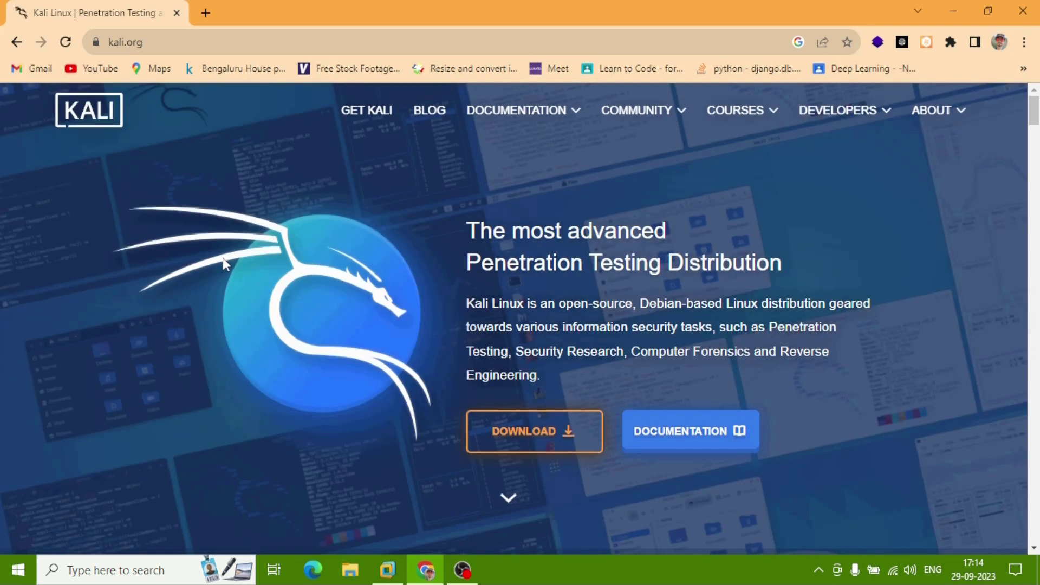
Start downloading the 64-bit Kali Linux 2023.3 installer ISO from Installer Images
click(522, 434)
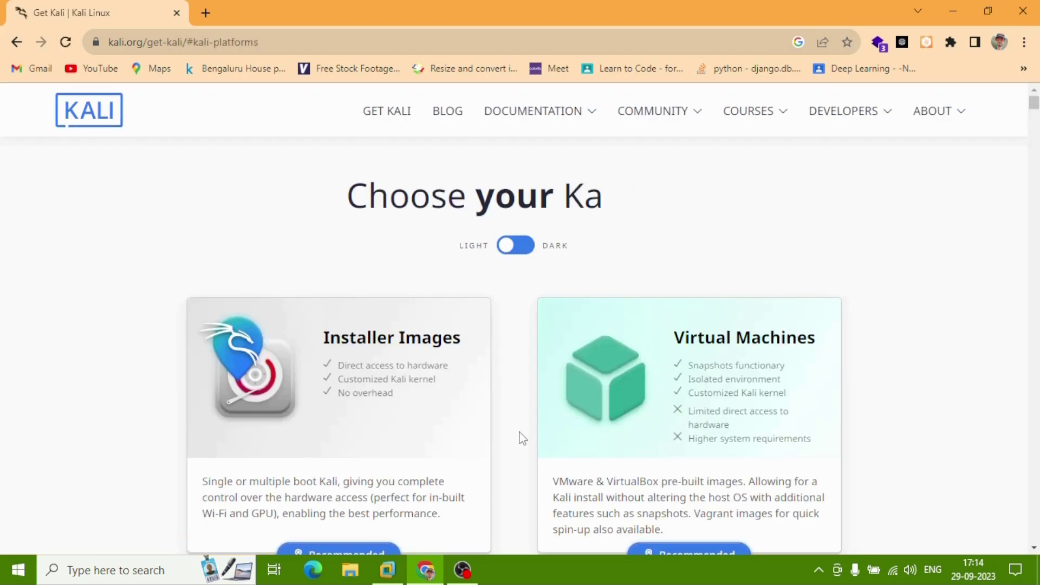
scroll(521, 437, down, 3)
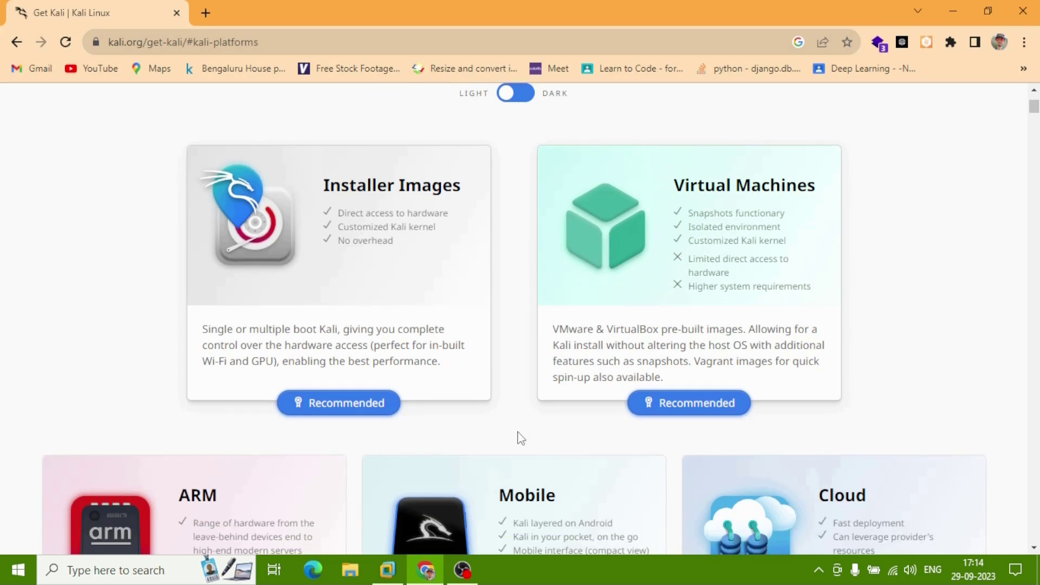
click(356, 411)
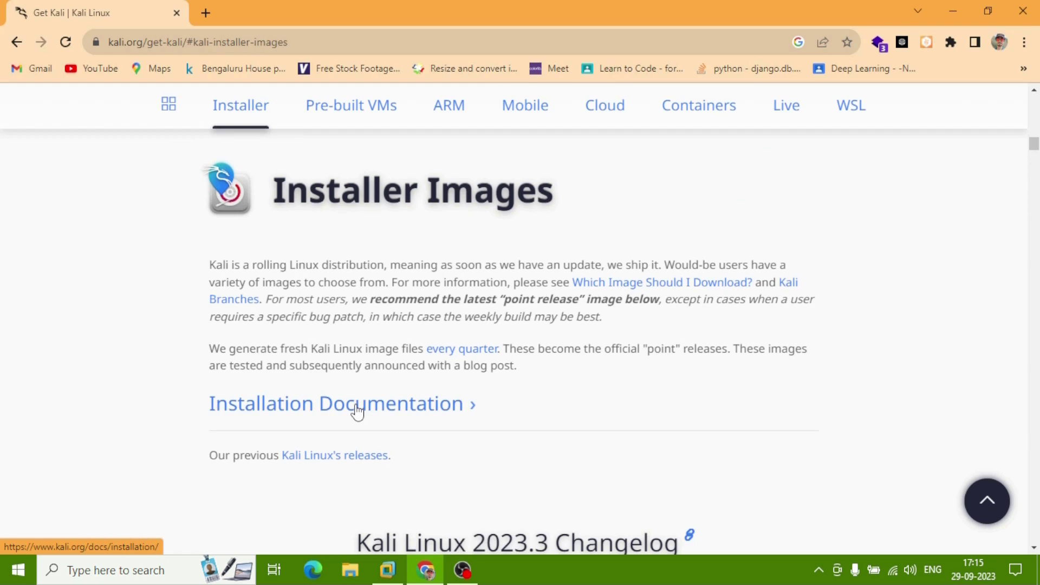
scroll(356, 411, down, 5)
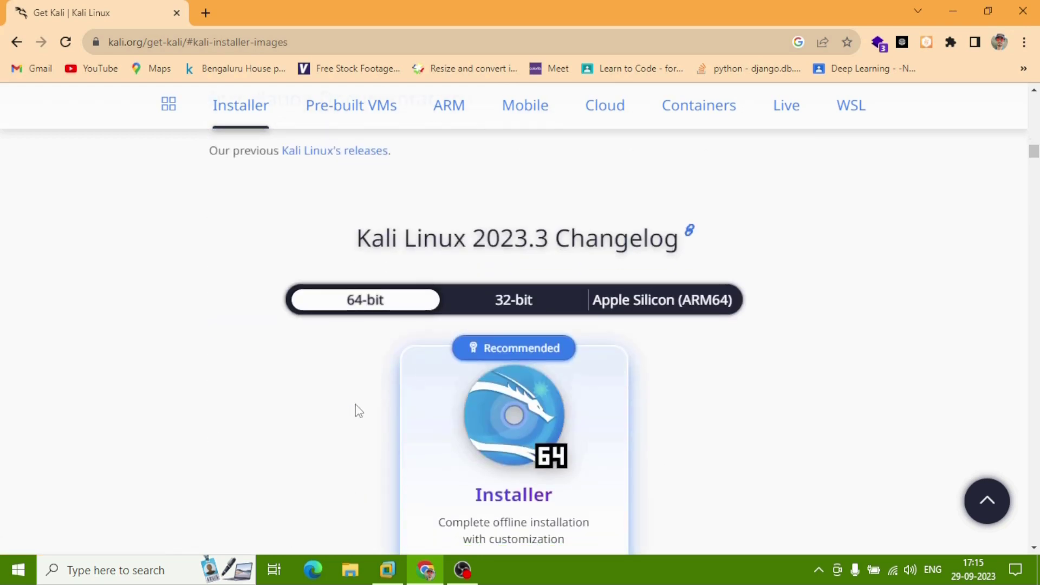
scroll(357, 412, down, 3)
scroll(357, 411, up, 1)
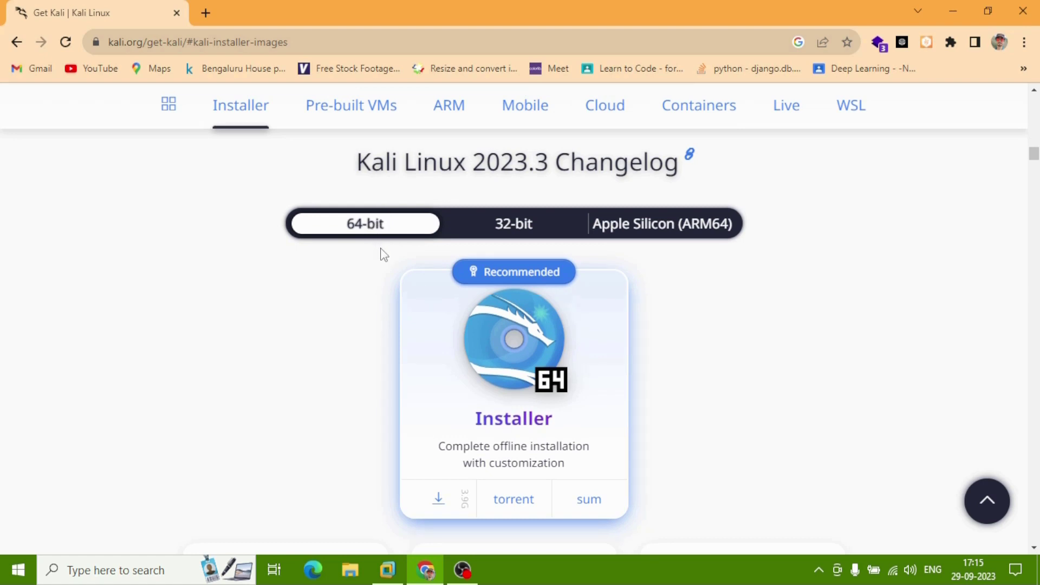
click(443, 502)
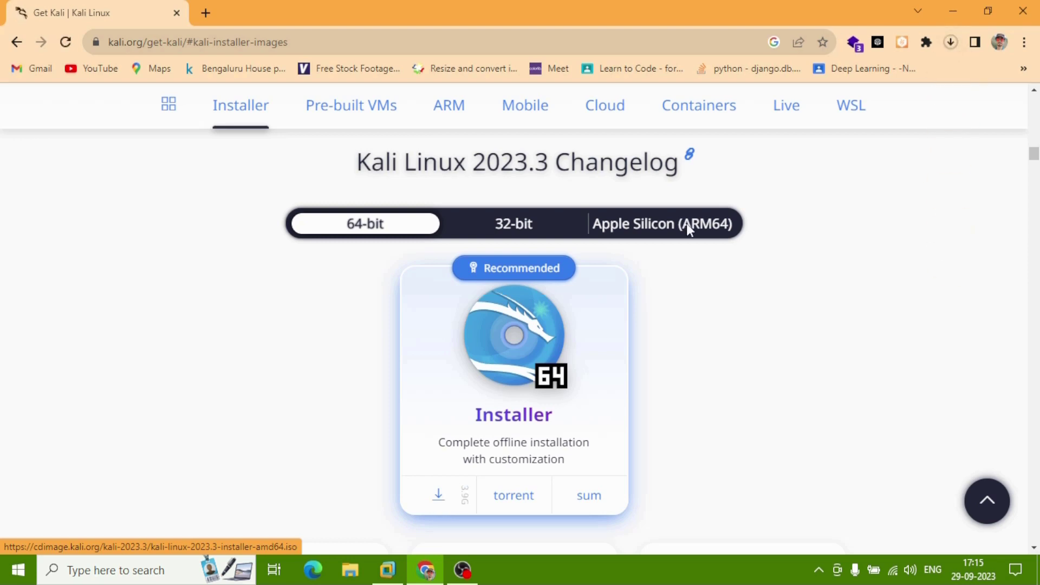
Check the download's progress, then close Chrome, confirming Exit despite the active download
click(950, 43)
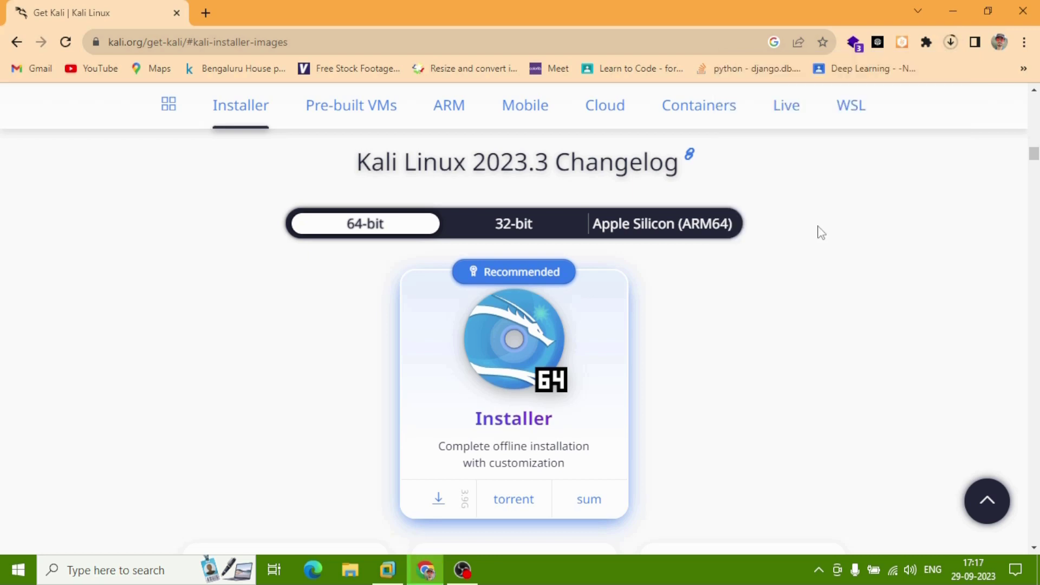
click(1020, 15)
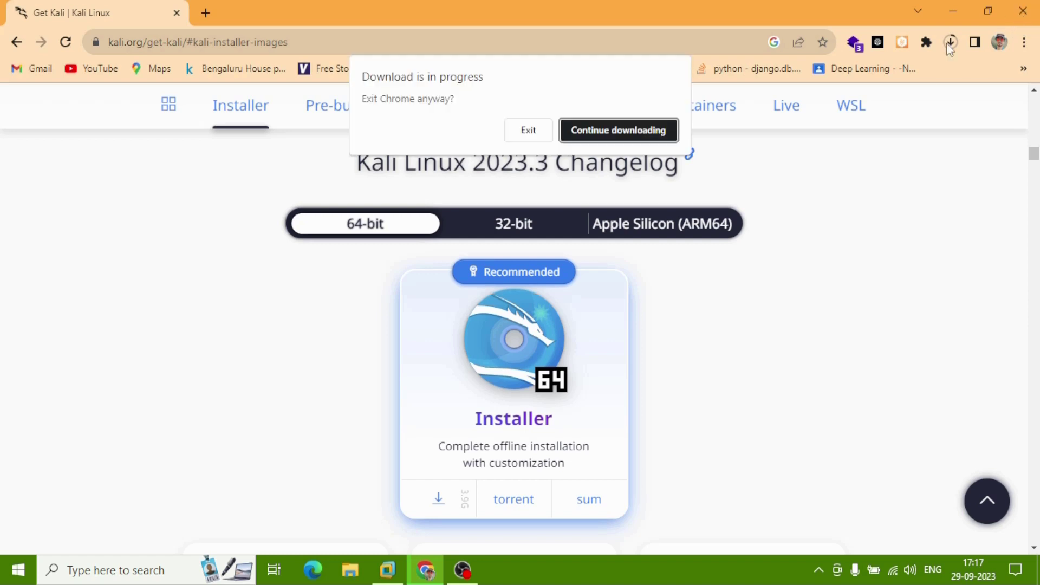
click(530, 131)
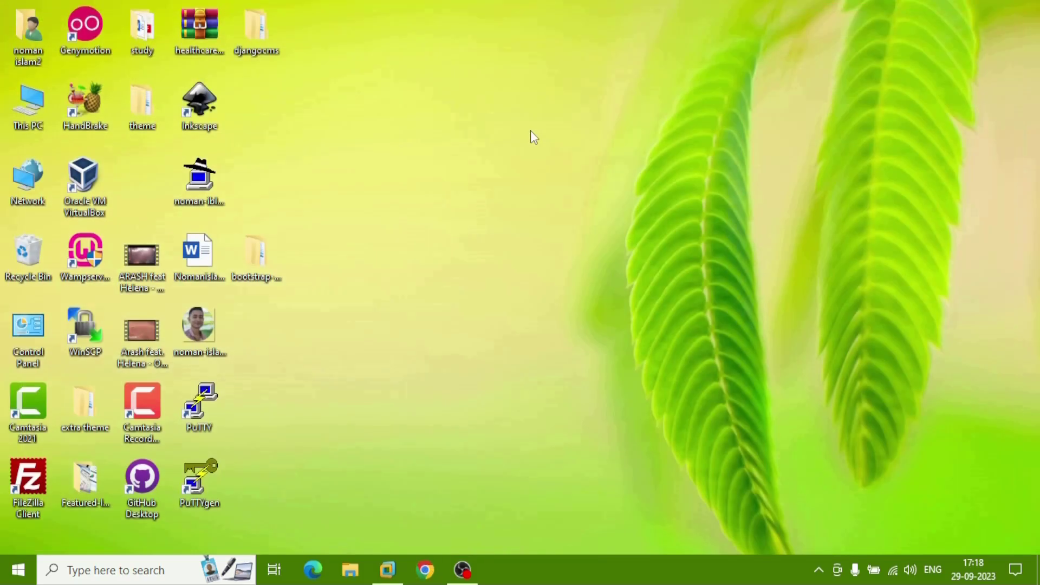
Bring VMware Workstation to the front and start the New Virtual Machine Wizard with Typical configuration
click(387, 569)
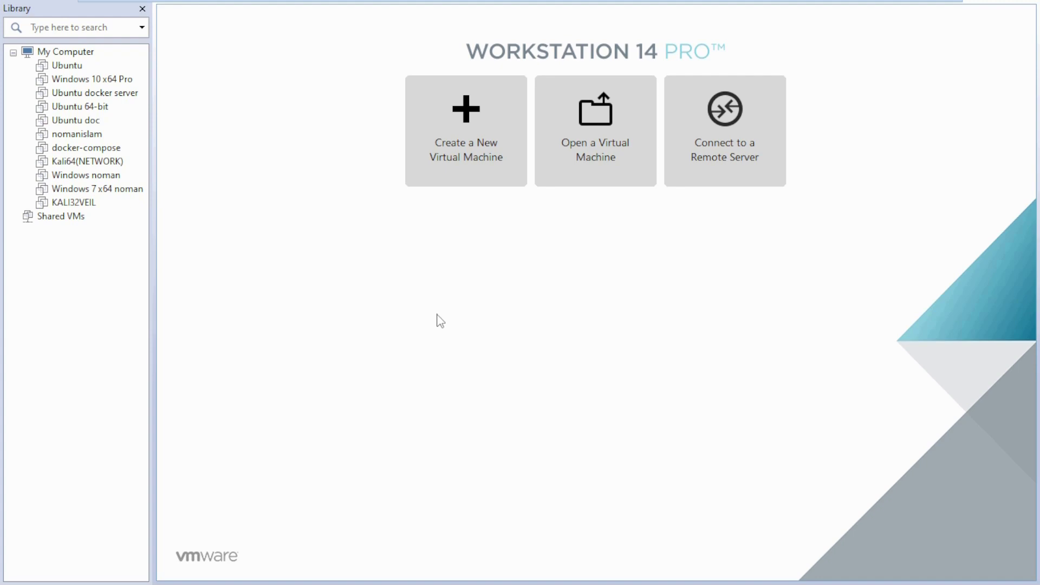
click(461, 179)
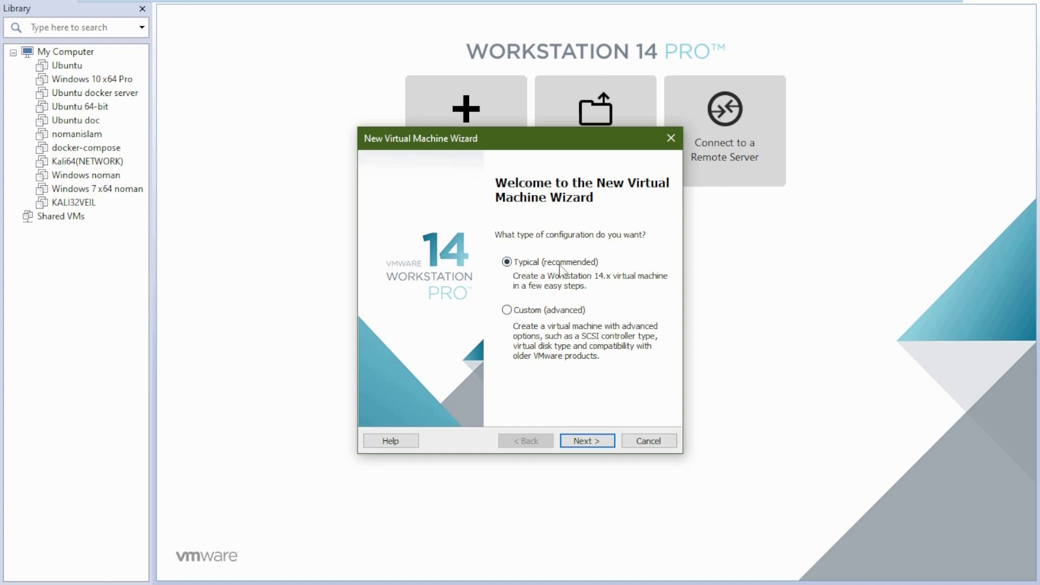
Choose to install the OS later, with Linux Ubuntu 64-bit as the guest version
click(607, 442)
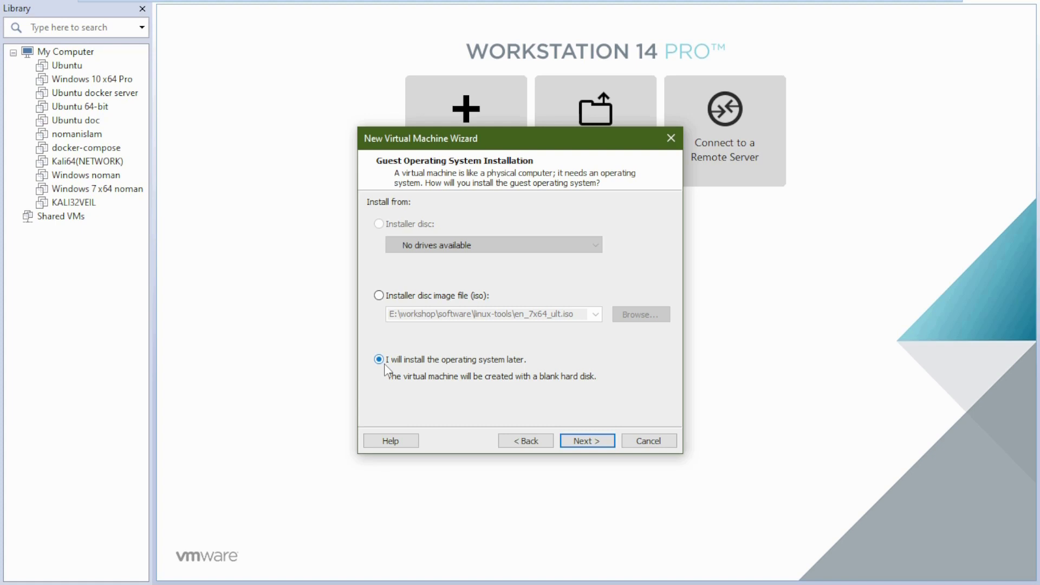
click(602, 440)
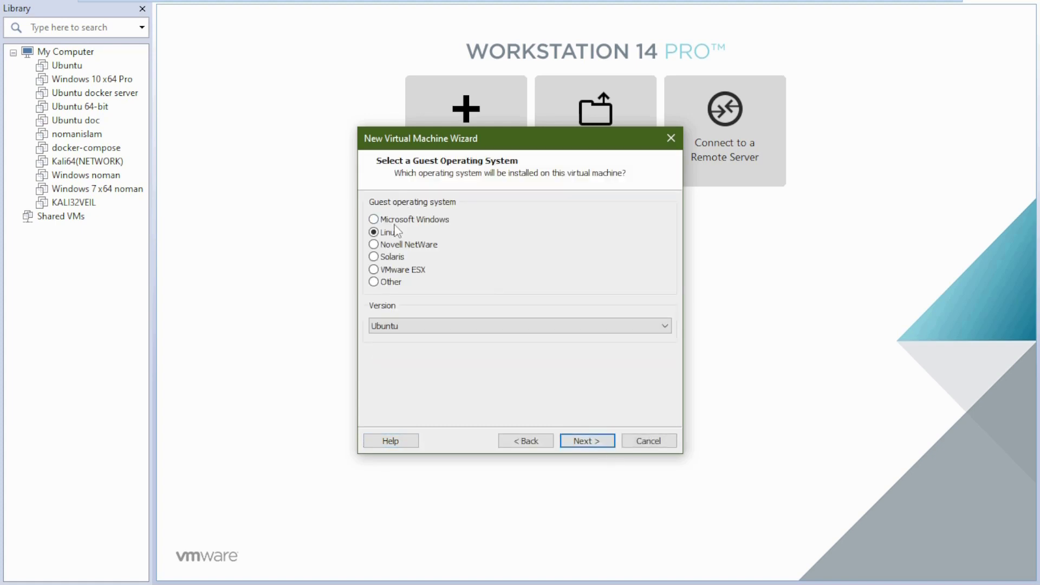
click(480, 325)
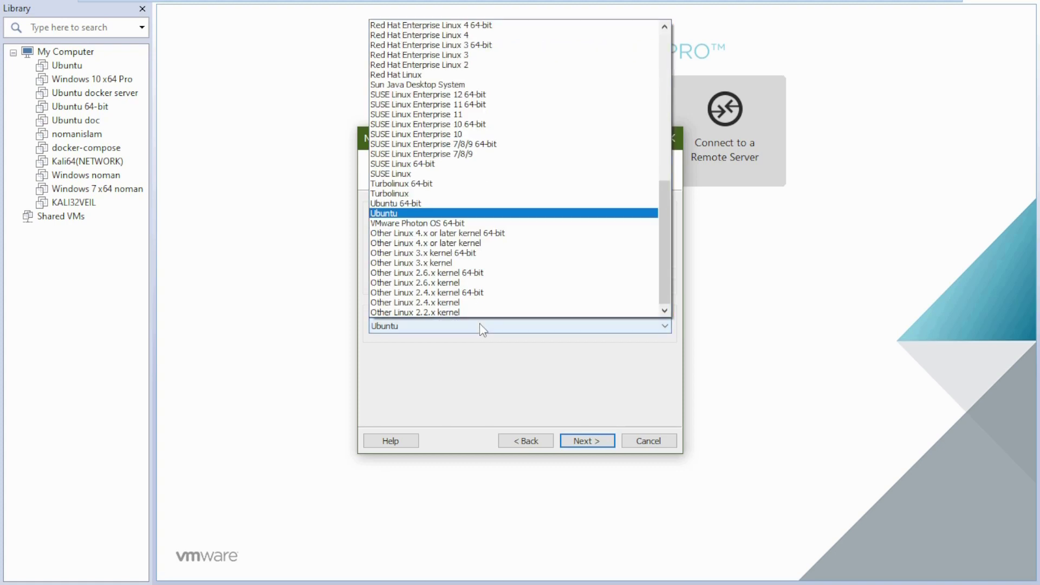
click(435, 204)
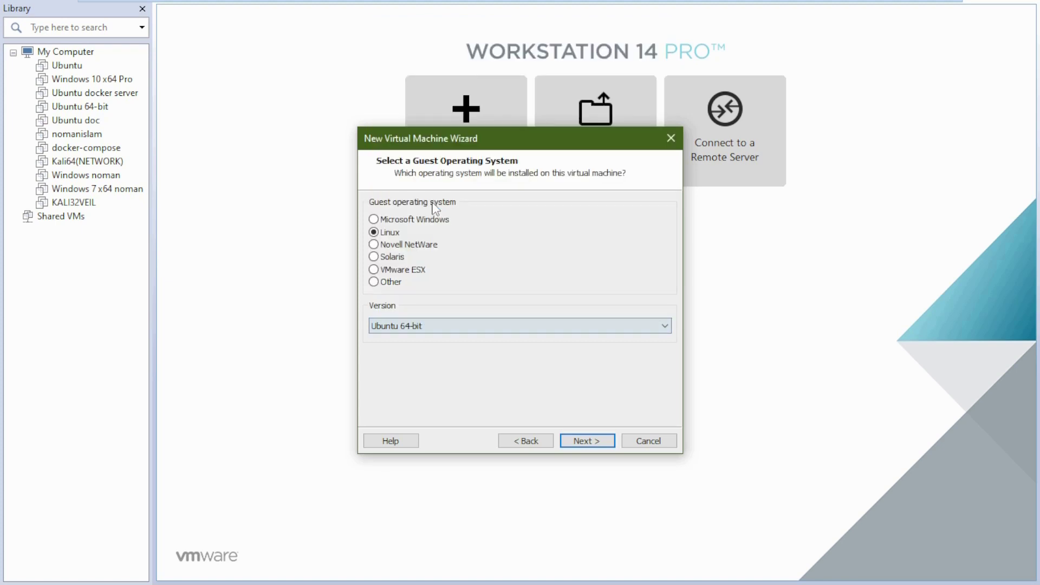
click(588, 441)
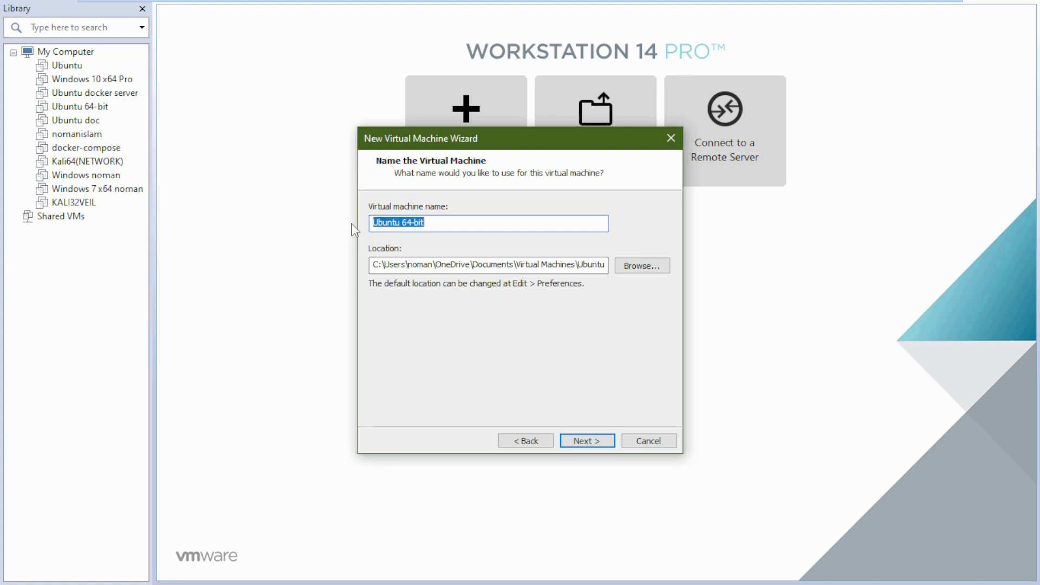
Name the virtual machine 'kalil 64' and browse for a different location folder
text(kalil )
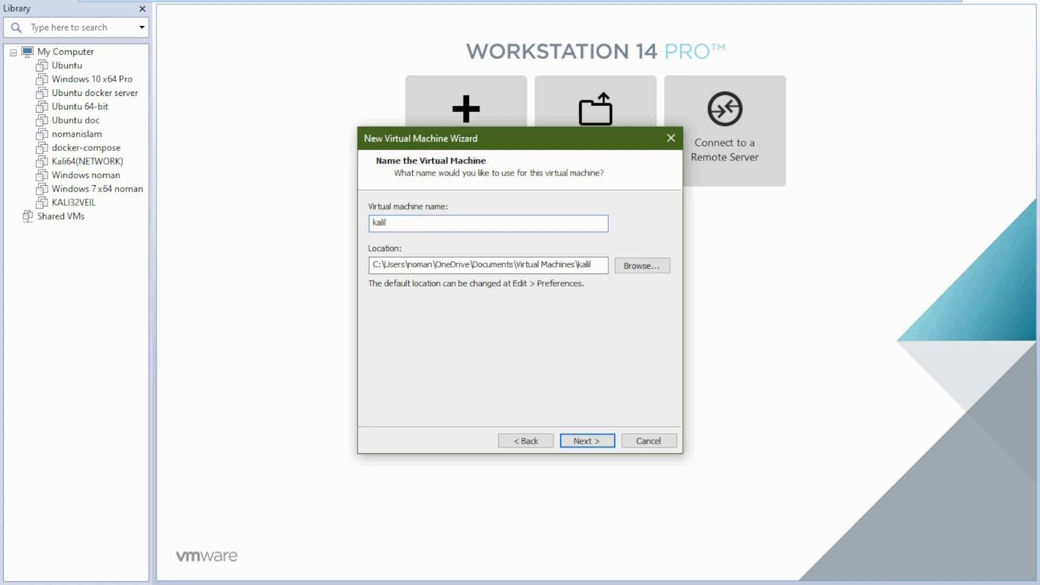
text(64)
click(645, 269)
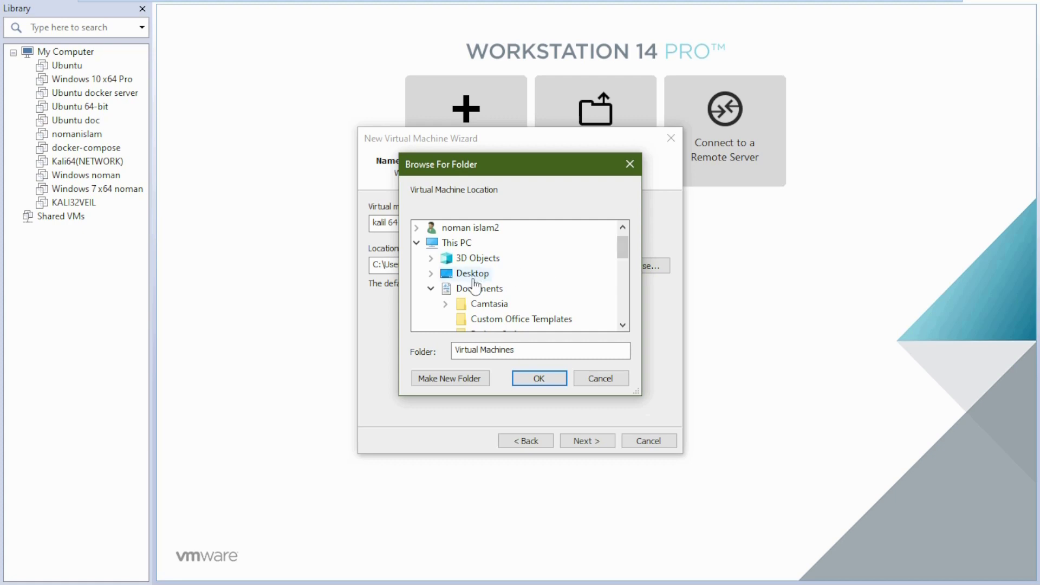
scroll(443, 290, down, 5)
scroll(443, 290, down, 2)
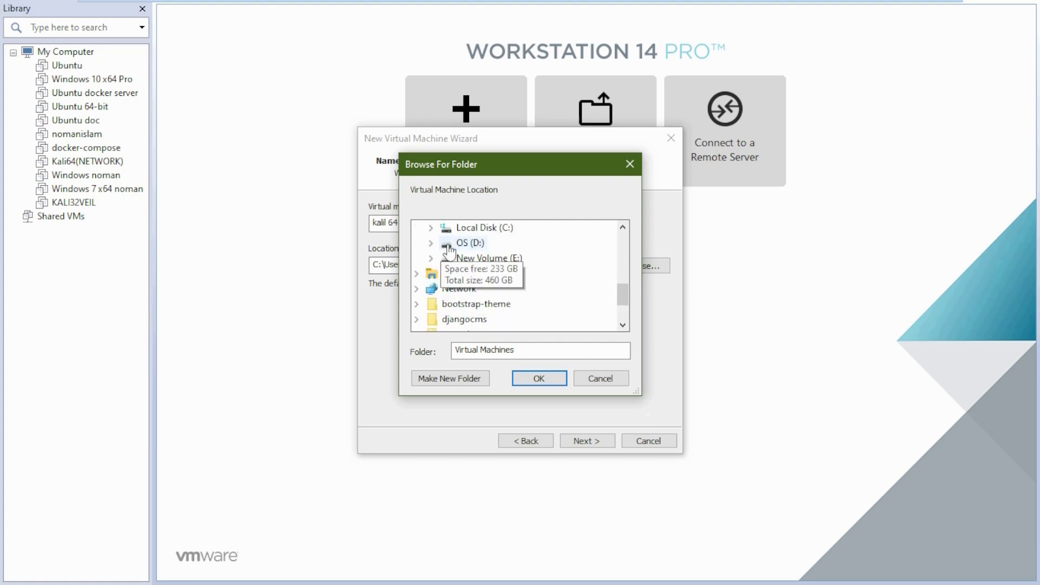
Create a folder on OS (D:) named 'kali-64-by' plus the user's name as the VM location
click(448, 246)
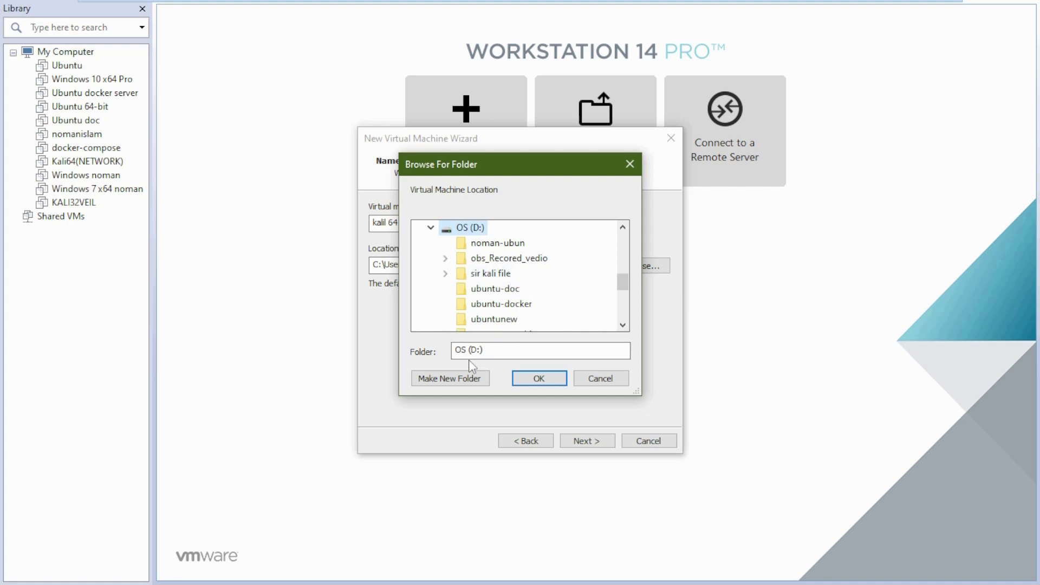
click(480, 379)
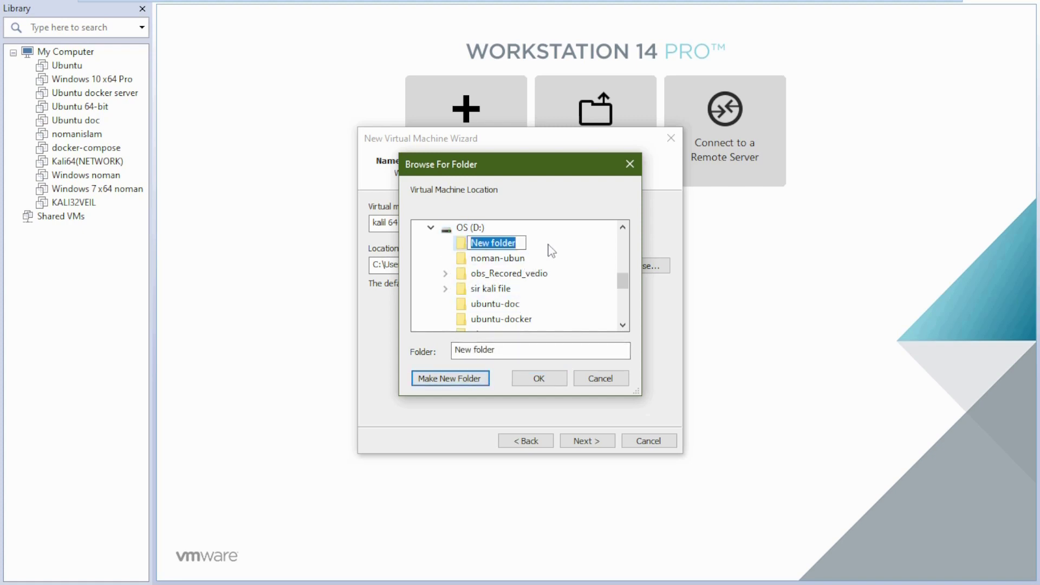
text(kali)
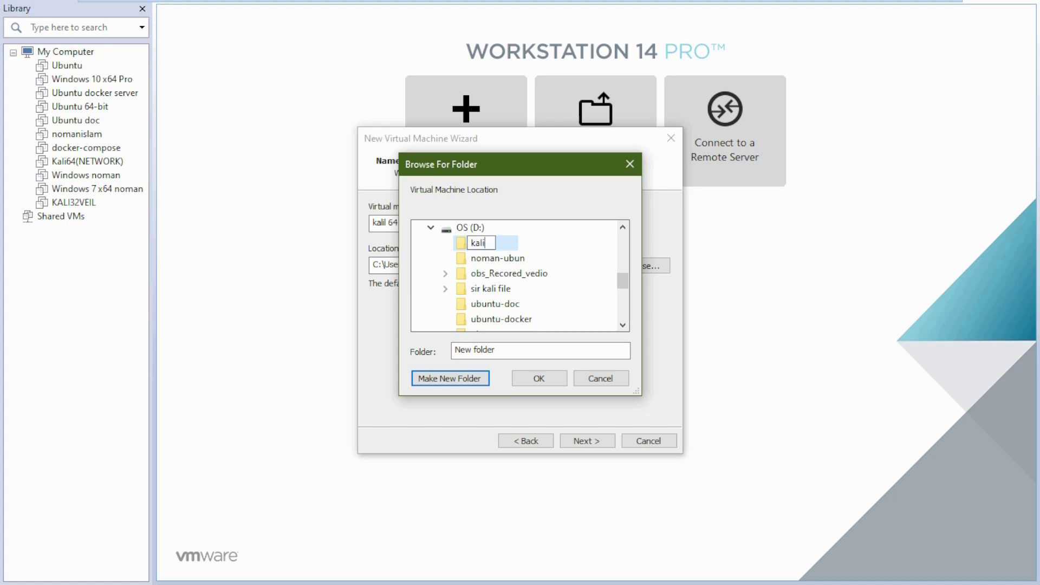
text(-64-by me)
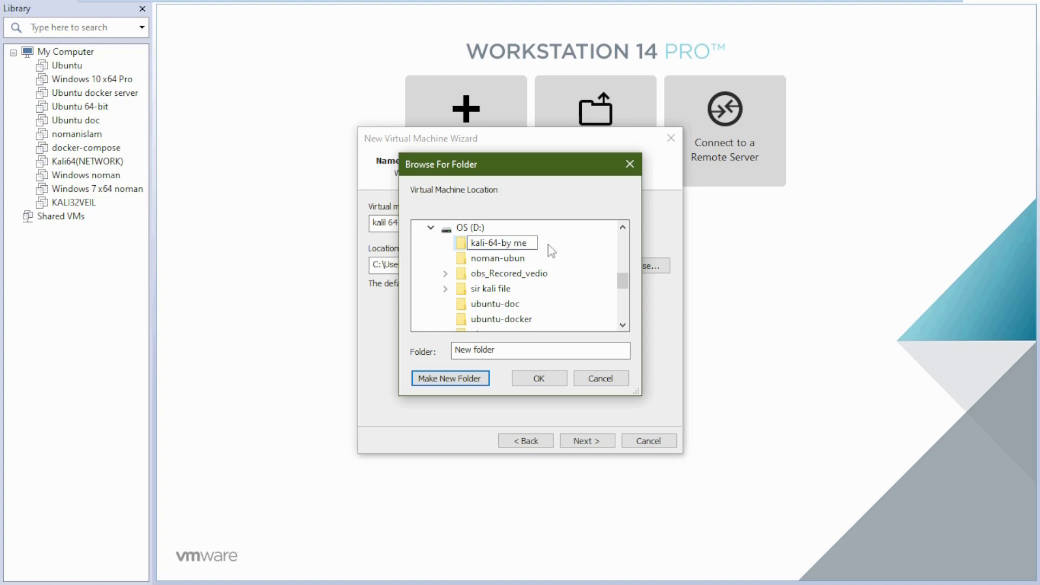
key(BackSpace)
key(BackSpace)
text(noman)
key(Escape)
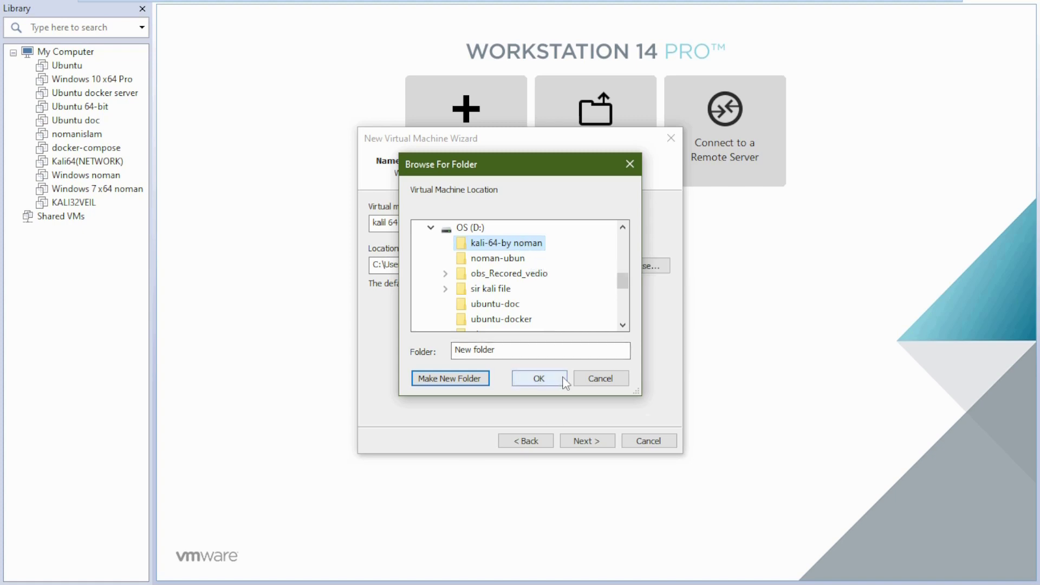
click(539, 378)
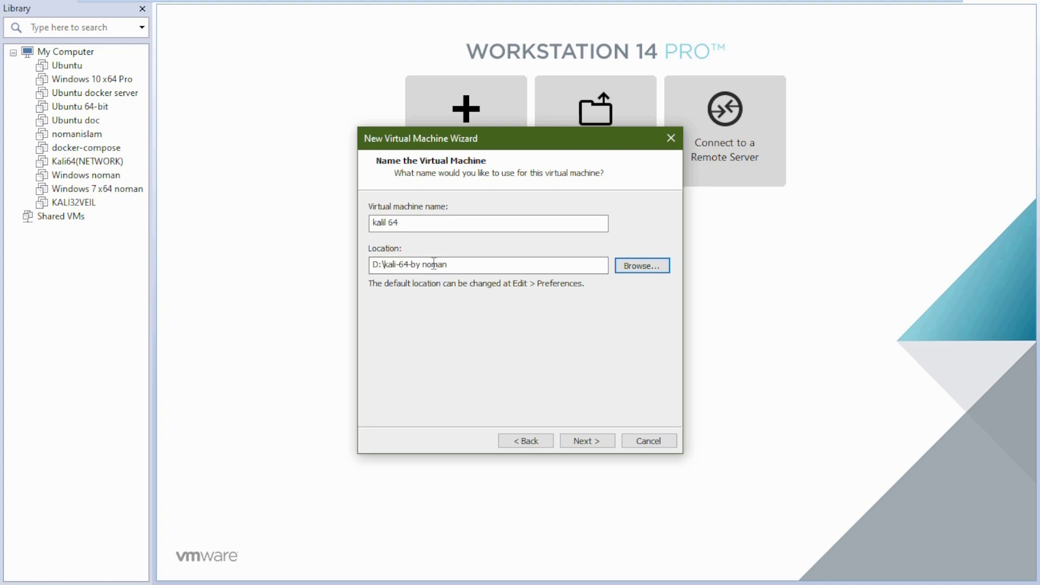
Keep the 20 GB split virtual disk and open the hardware customization
click(597, 441)
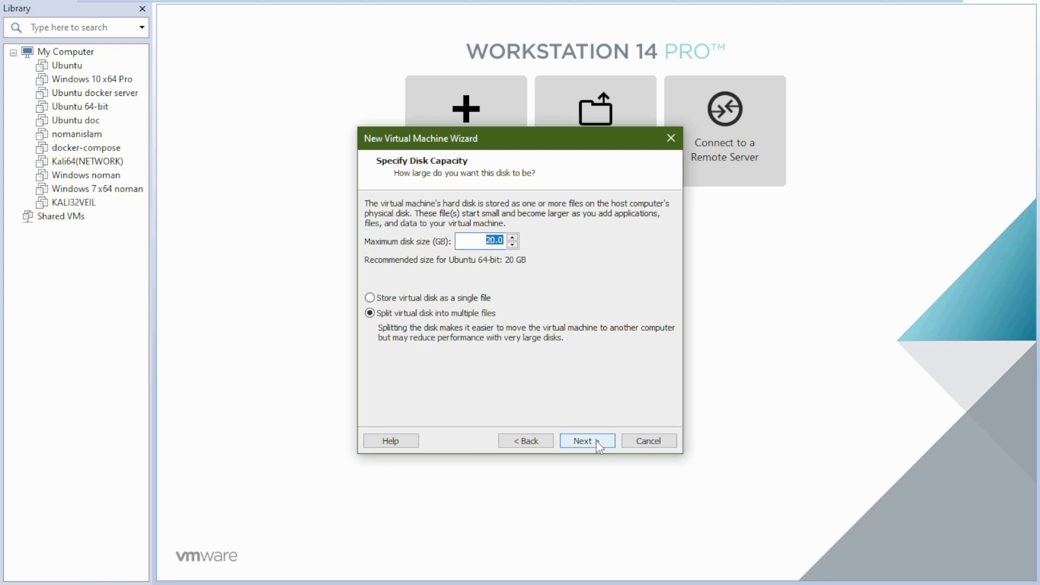
click(596, 440)
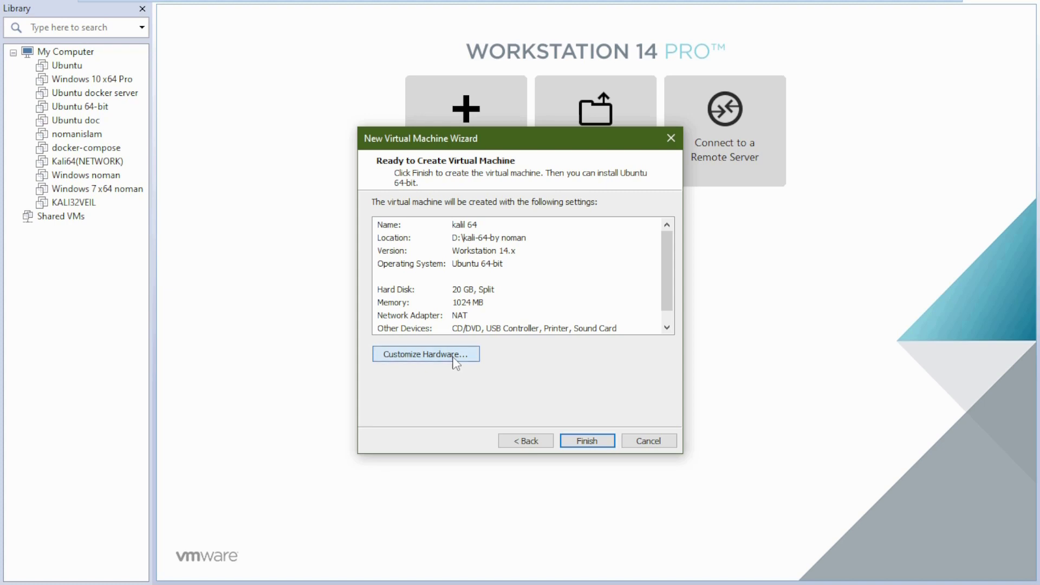
click(454, 357)
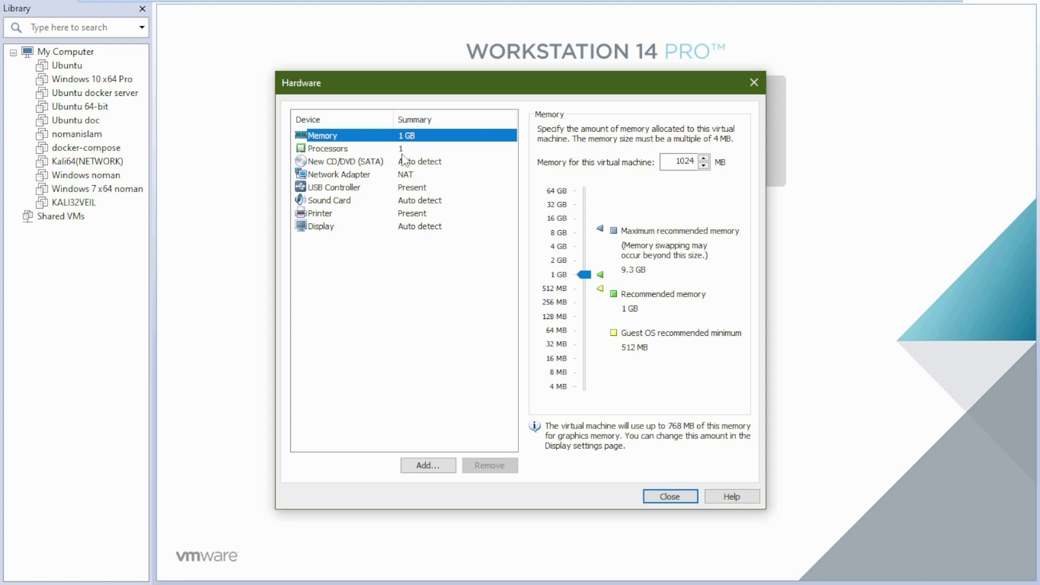
Give the VM 4392 MB memory and 2 processors with hardware virtualization enabled
drag(584, 275, 591, 251)
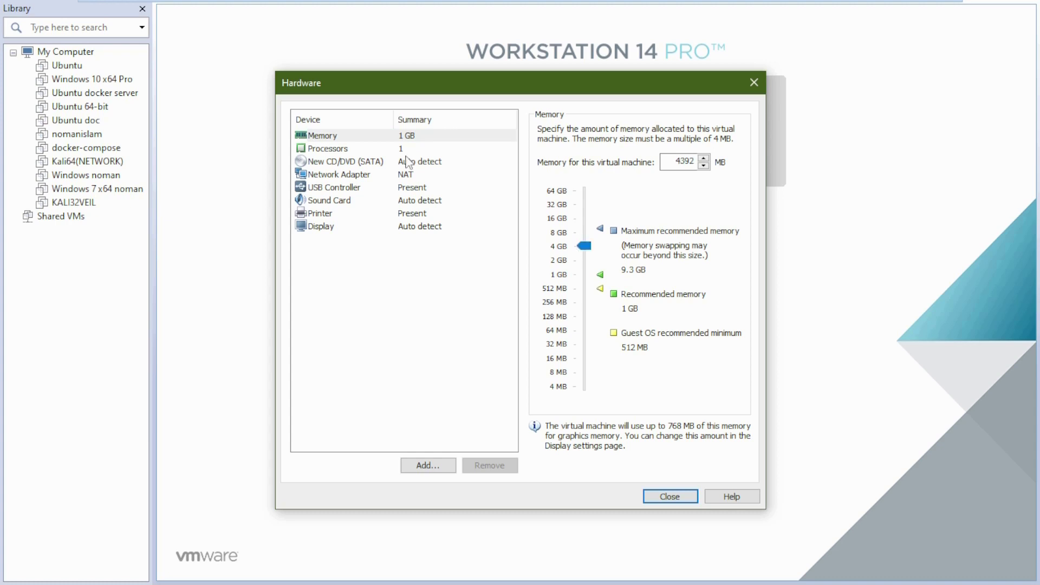
click(354, 151)
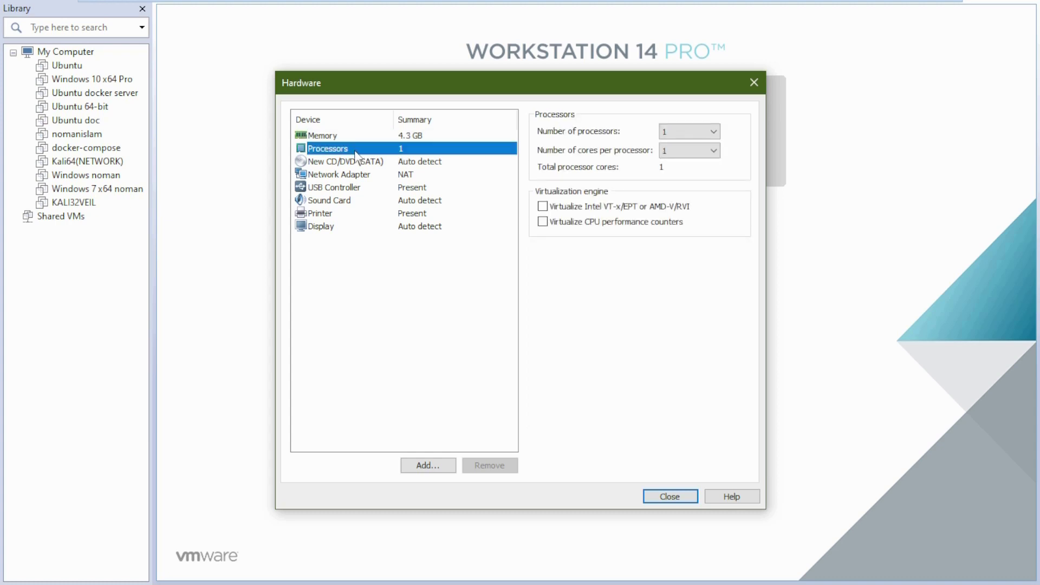
click(689, 131)
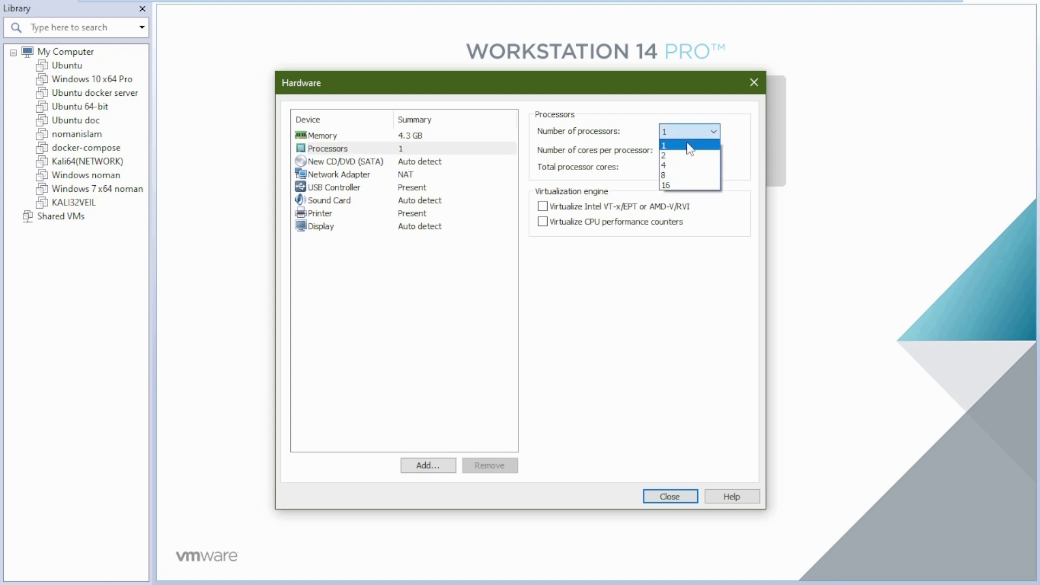
click(686, 157)
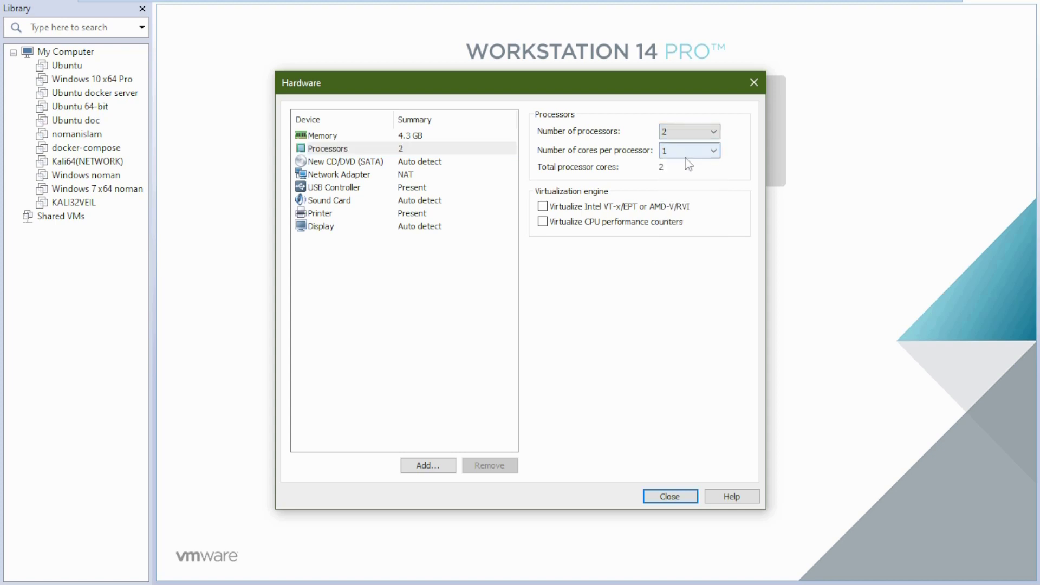
click(543, 206)
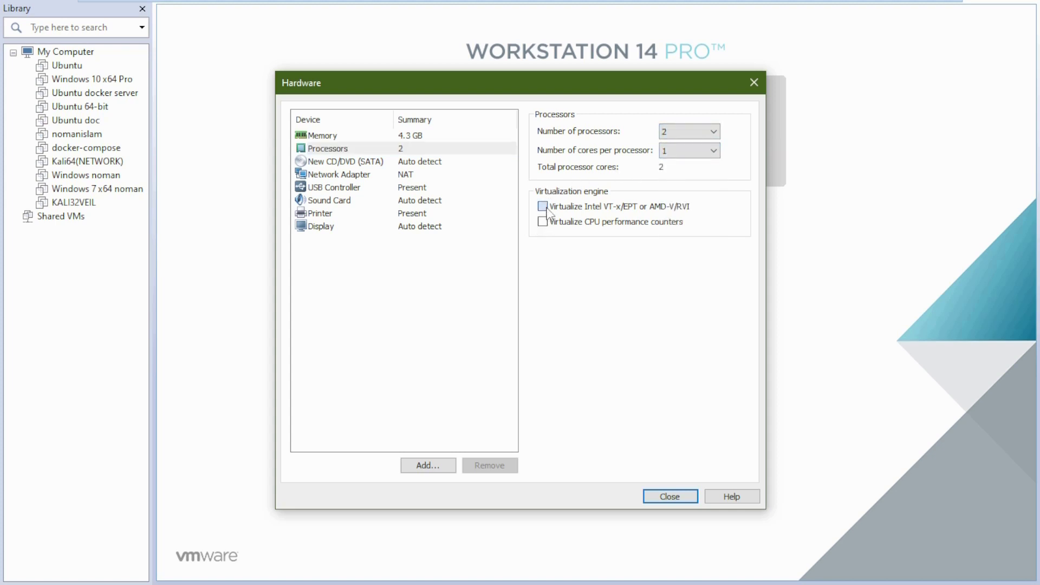
Attach kali-linux-2020.3-installer-amd64.iso as the CD/DVD drive's ISO image
click(344, 164)
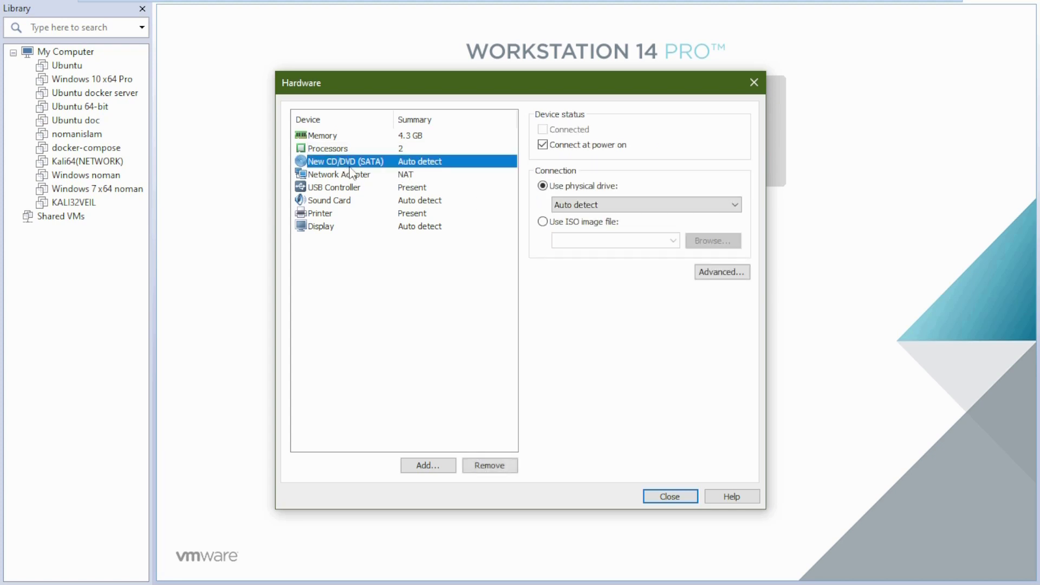
click(544, 222)
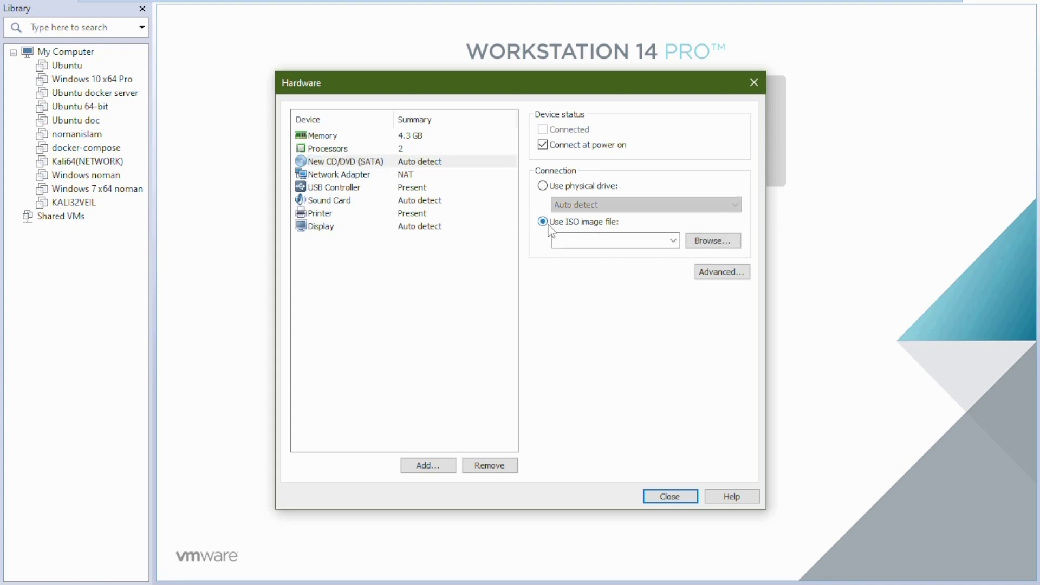
click(723, 242)
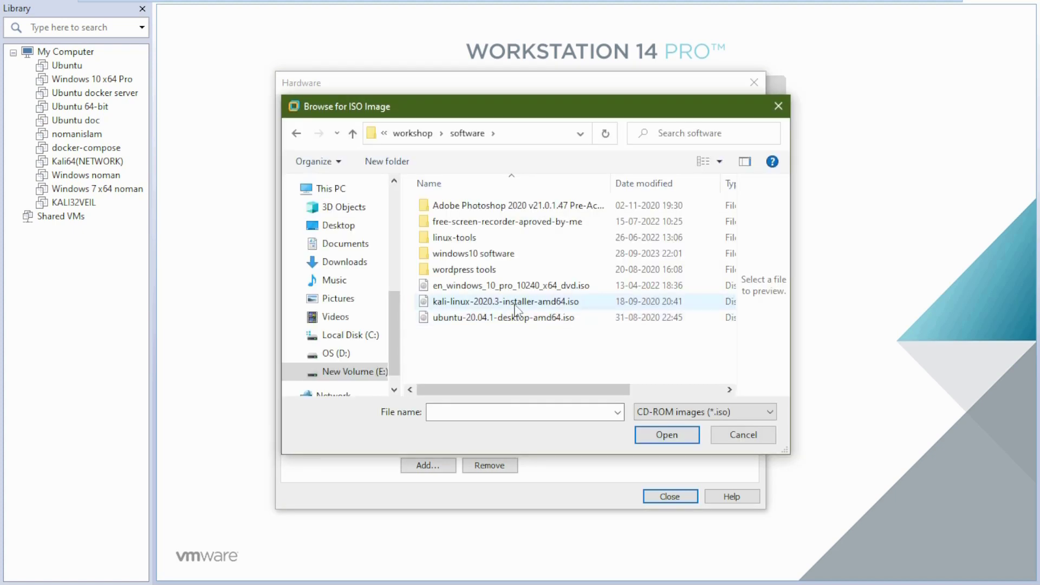
click(515, 305)
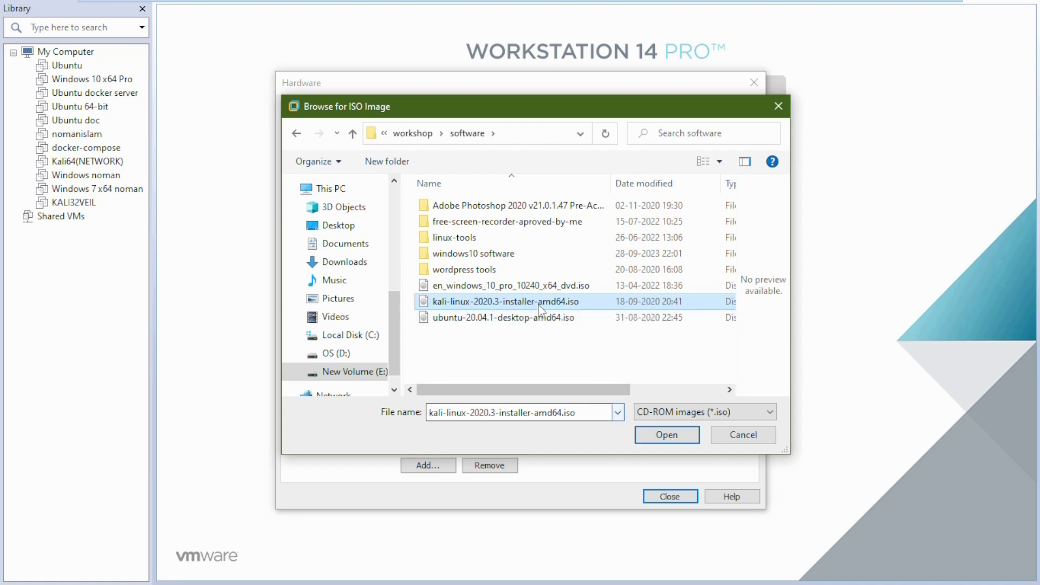
click(666, 439)
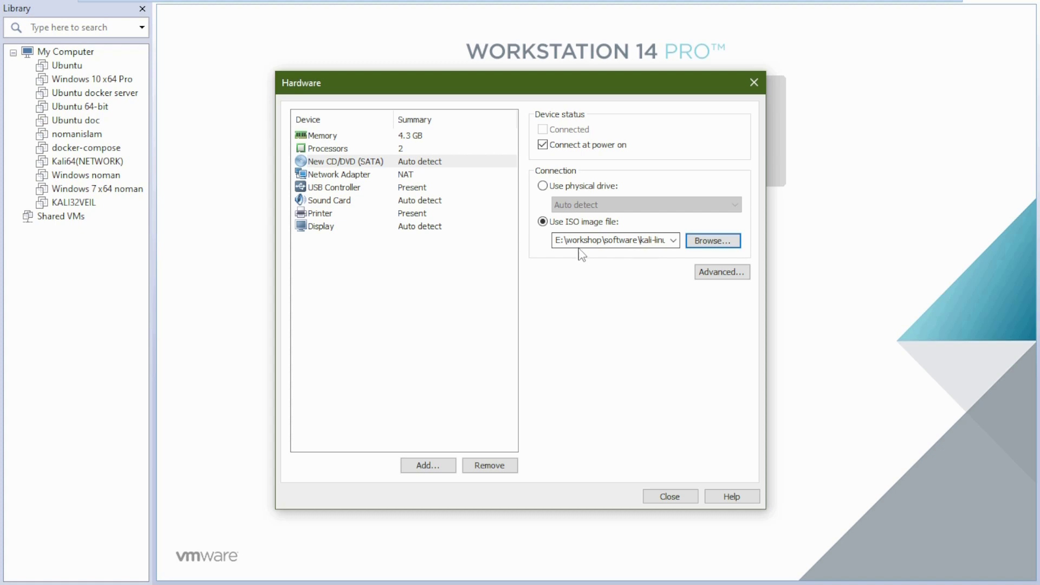
Close the hardware settings, finish creating the kalil 64 VM, and power it on
click(671, 497)
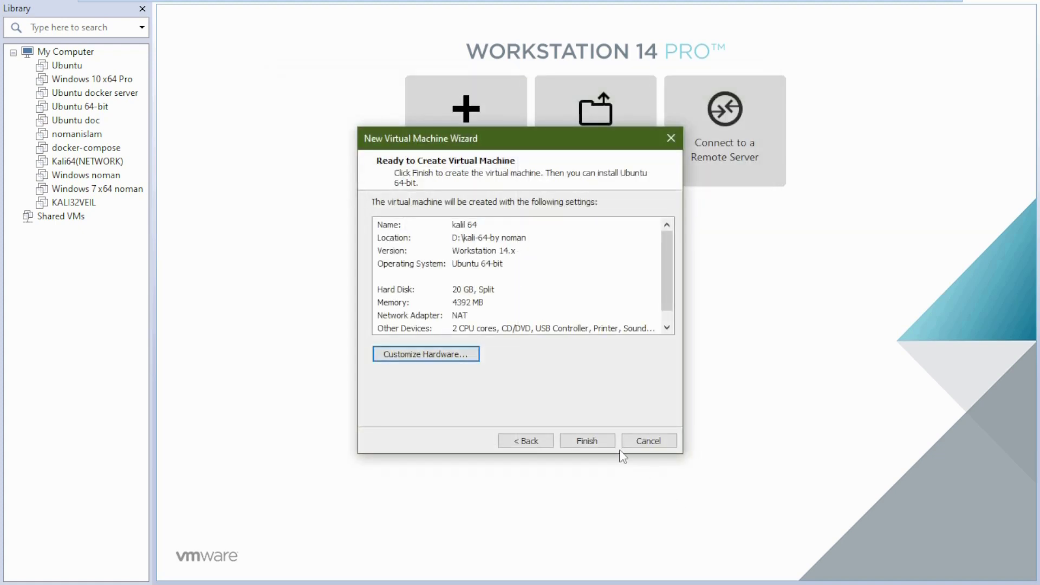
click(587, 441)
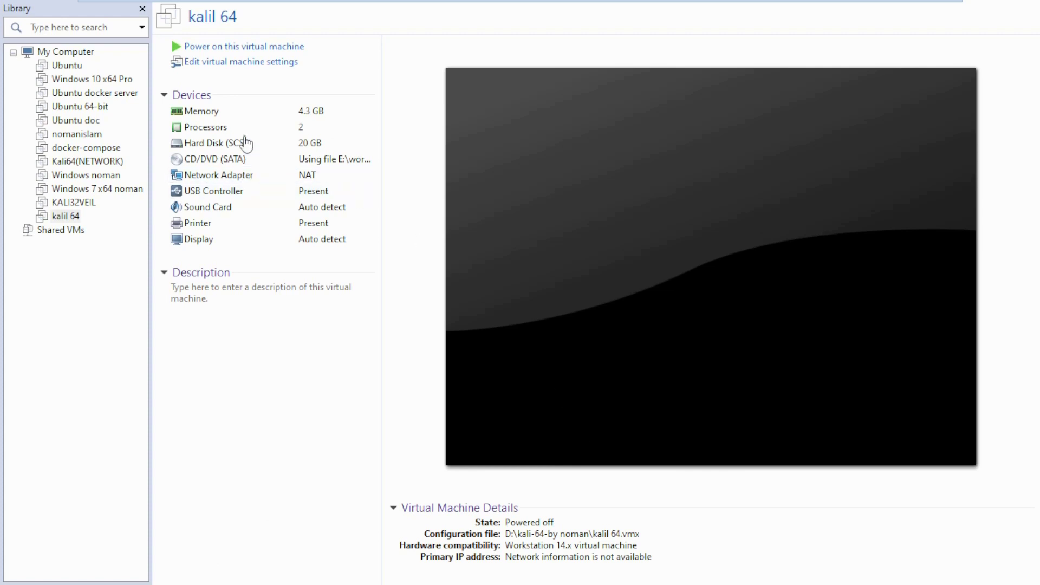
click(250, 47)
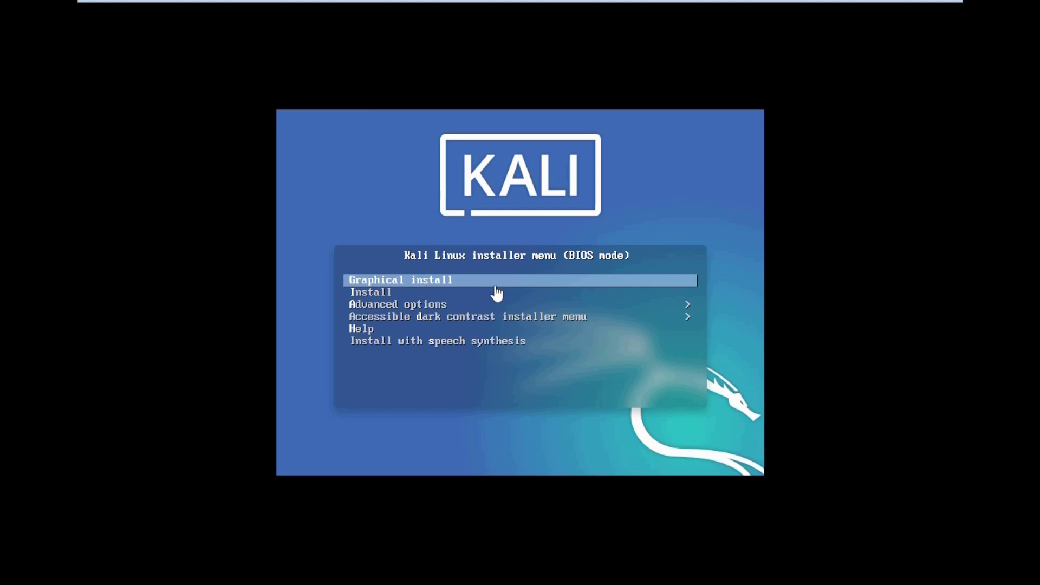
Start Kali's Graphical install and accept English language and United States location
key(Return)
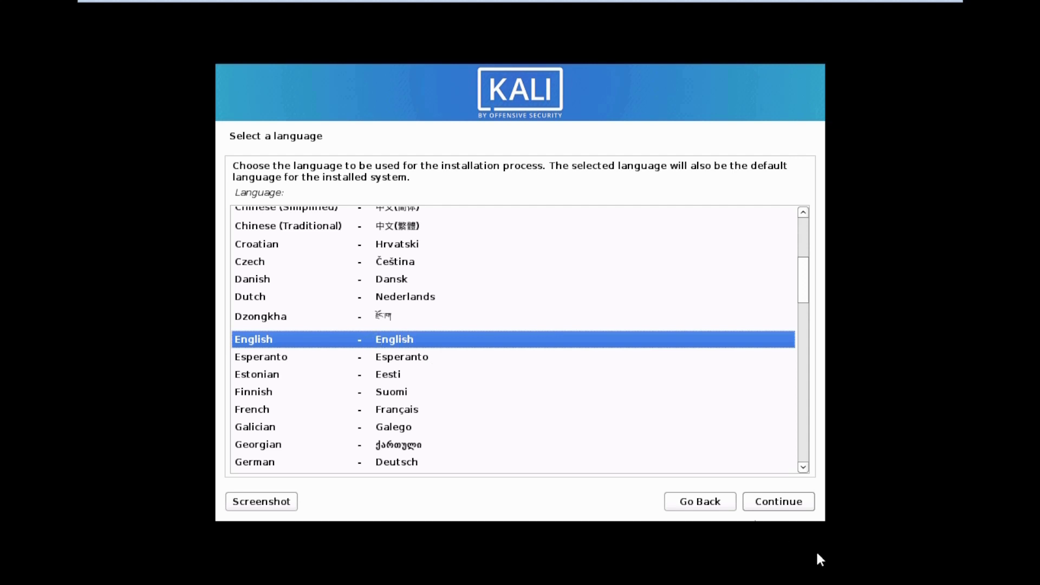
click(780, 507)
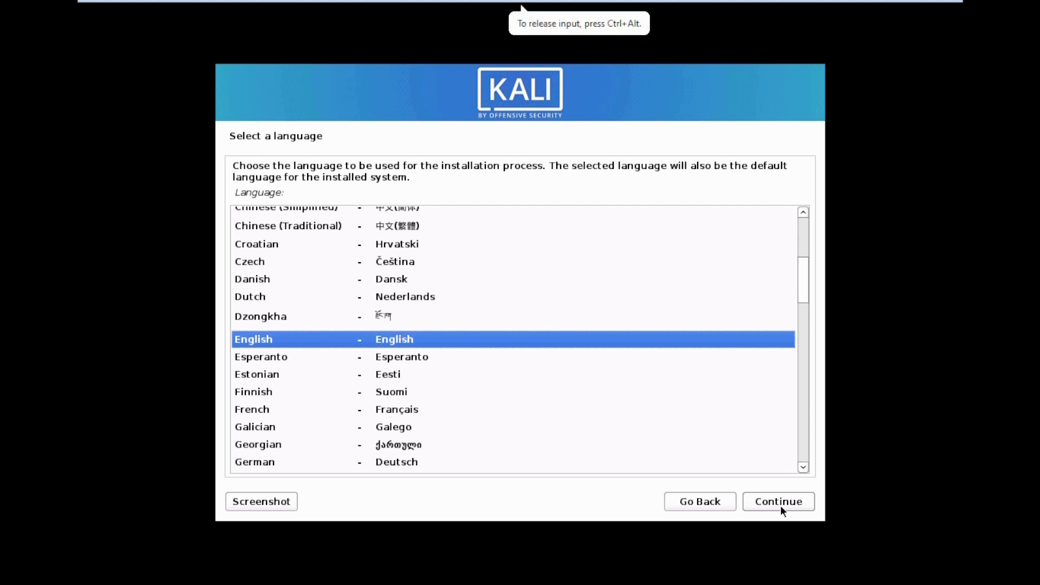
click(780, 505)
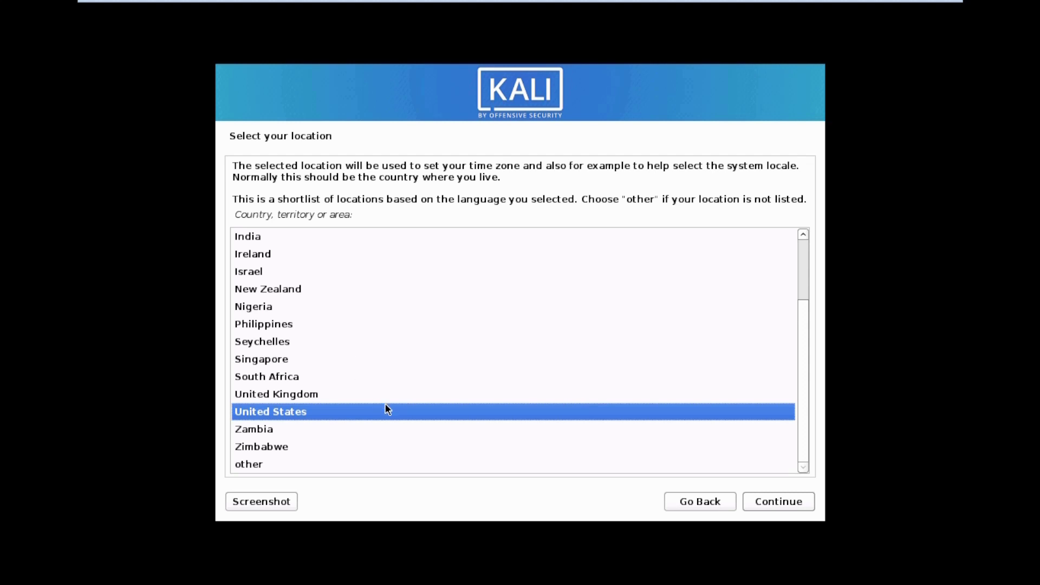
click(752, 502)
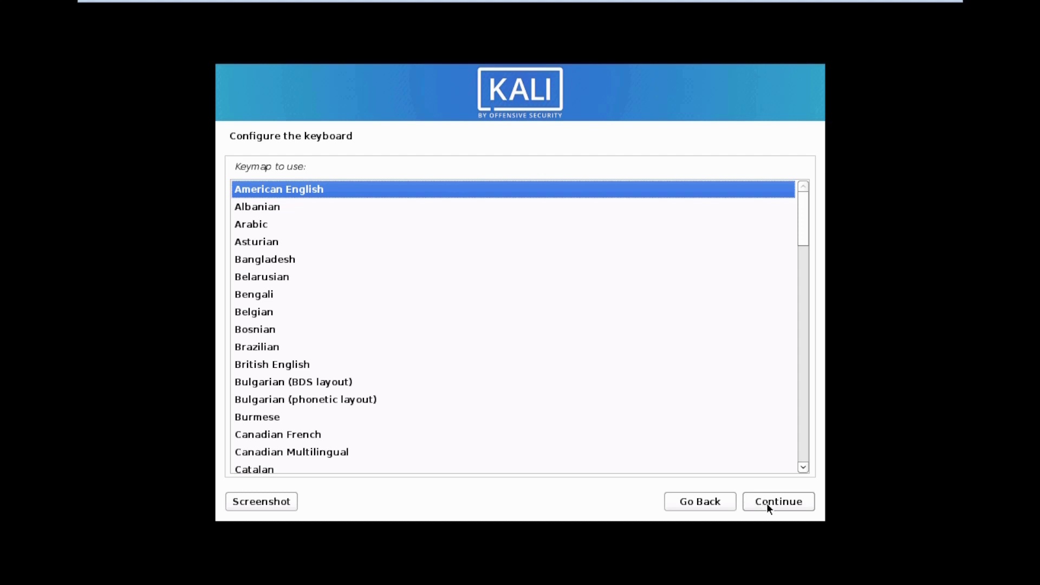
Accept the American English keymap and hostname kali, and enter a domain name
click(809, 502)
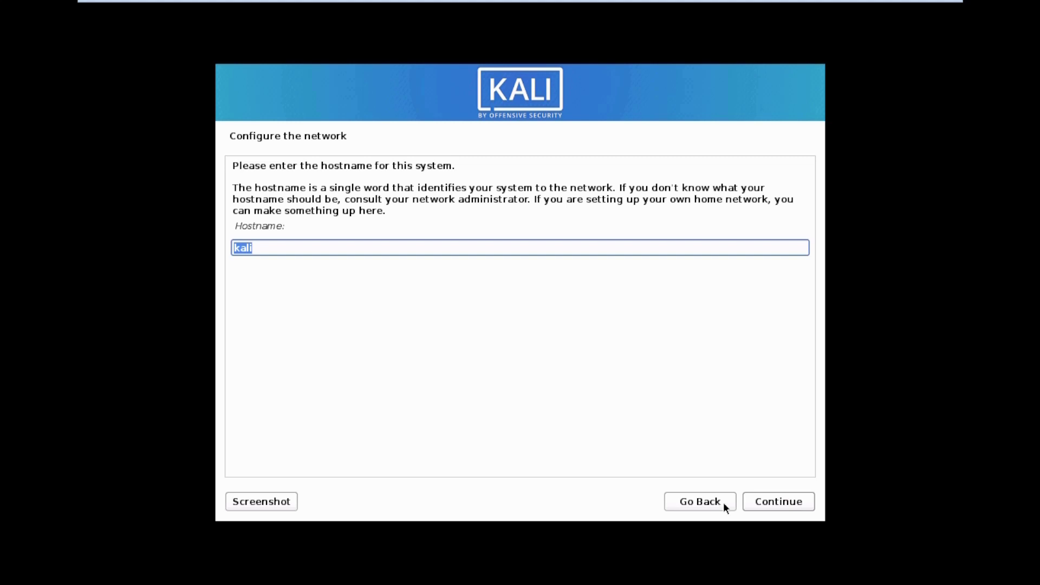
click(808, 500)
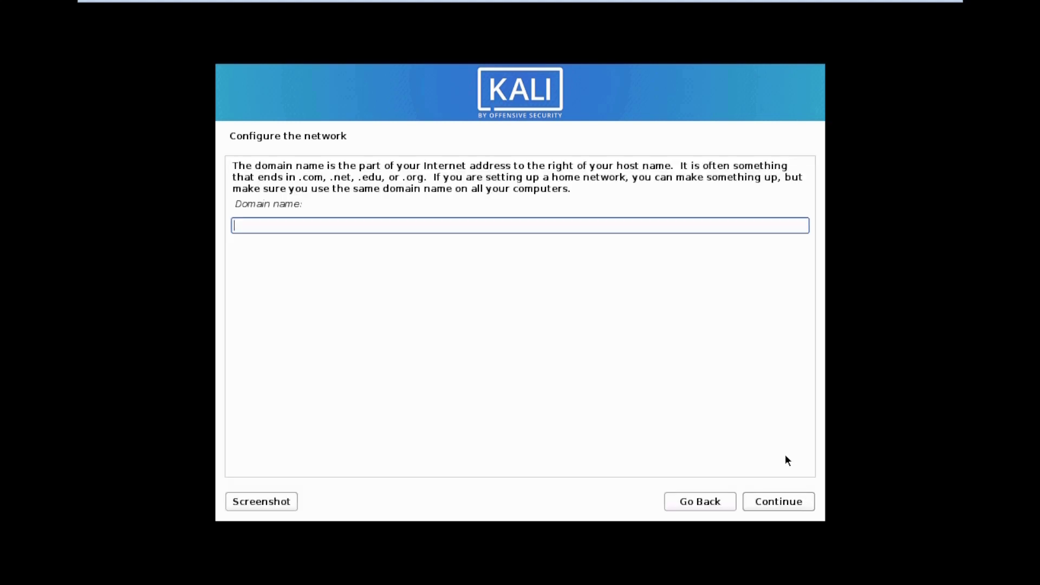
text(noman)
click(804, 506)
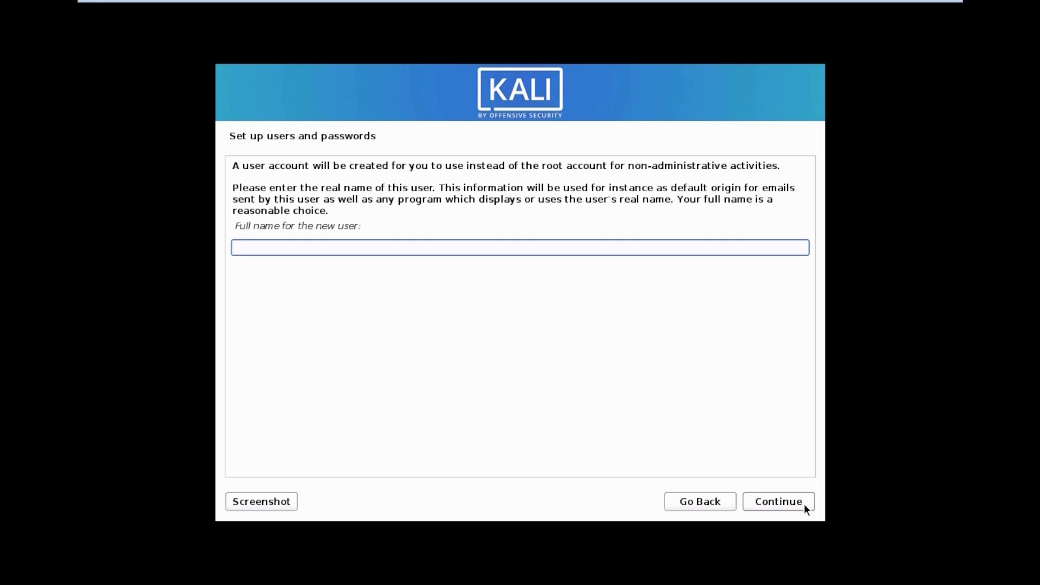
Enter the new user's full name, accept the suggested username, and set and confirm the account password
text(noman)
click(804, 504)
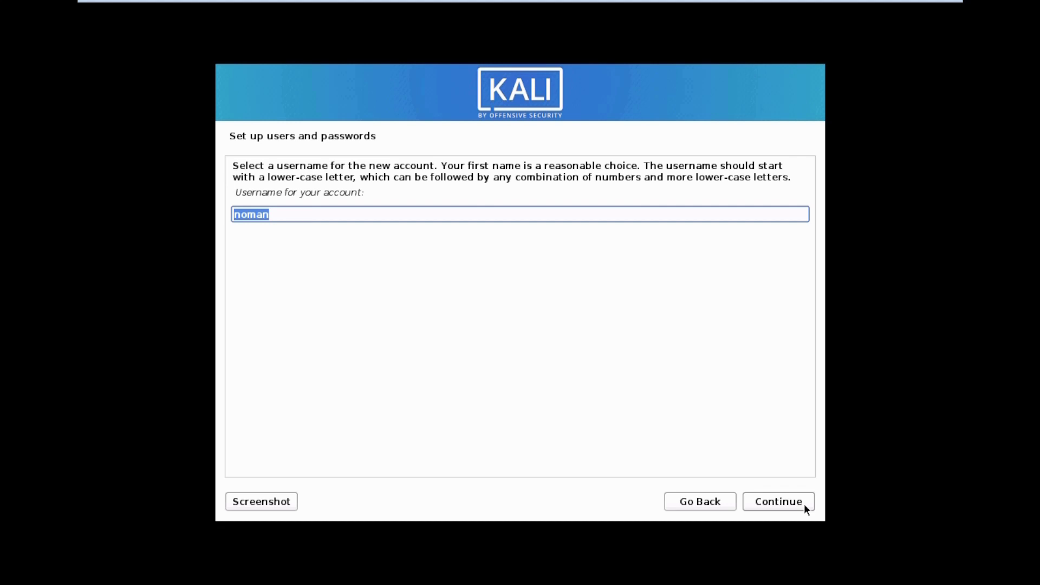
click(804, 504)
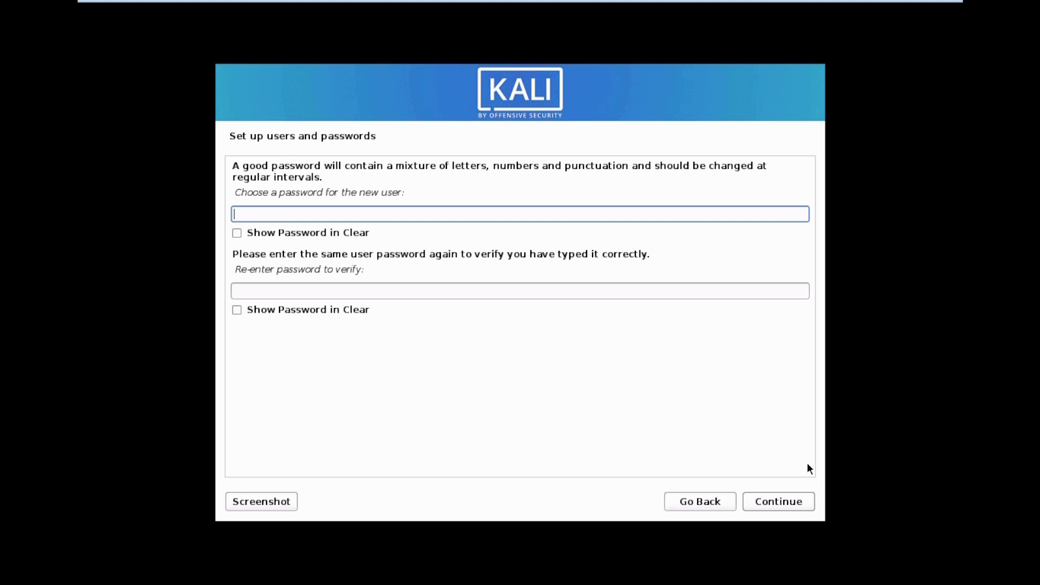
text(kali)
click(723, 292)
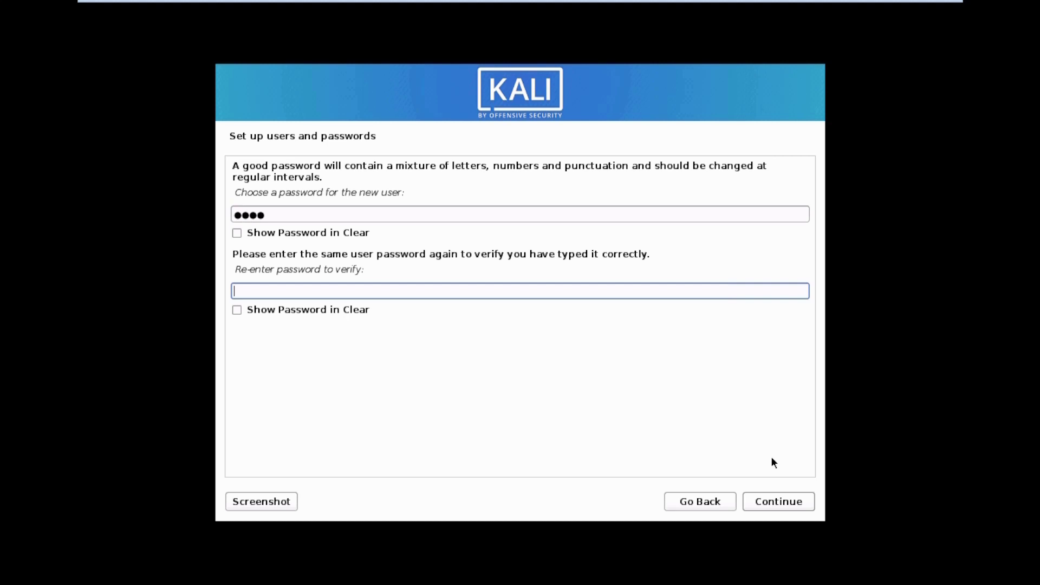
text(kali)
click(803, 504)
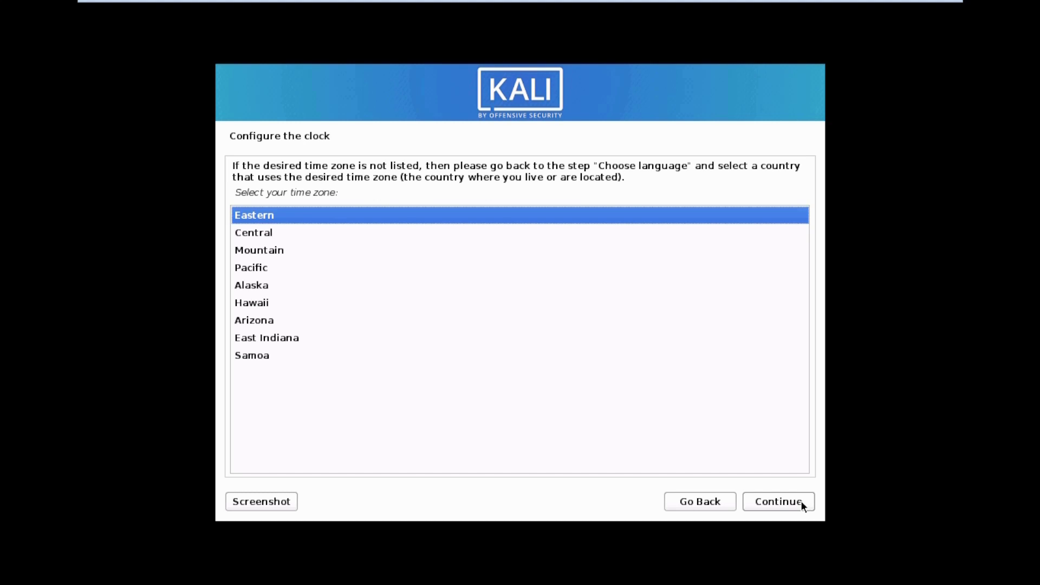
Accept Eastern as the installer's time zone
click(801, 502)
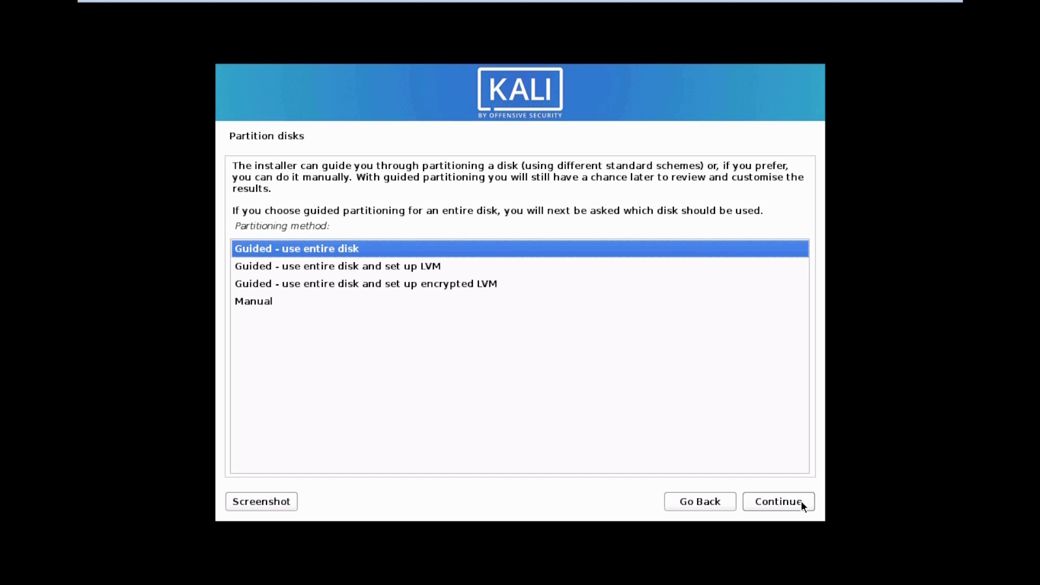
Guided-partition the entire 21.5 GB sda disk with all files in one partition, then finish
click(803, 504)
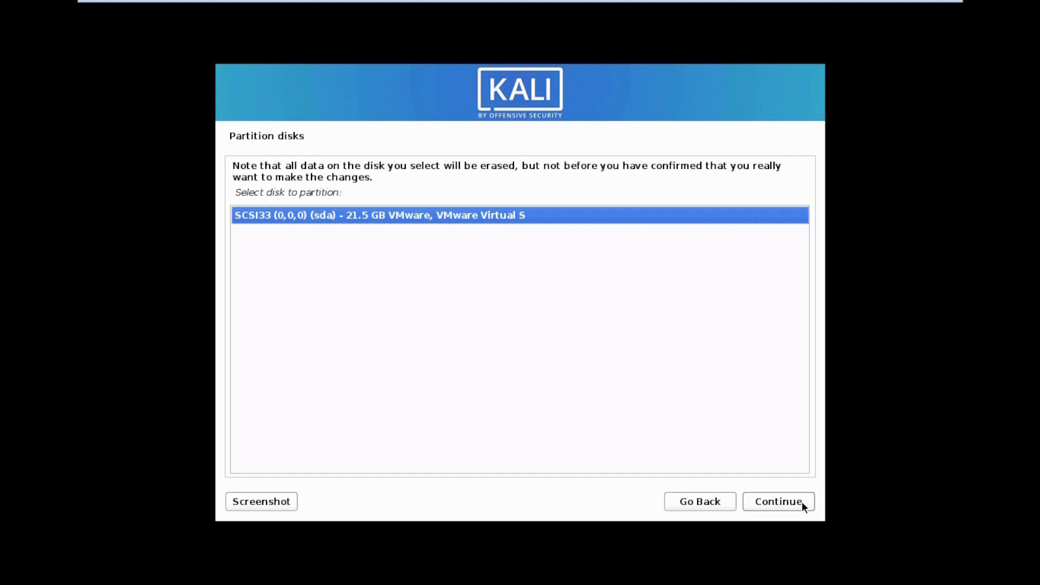
click(803, 504)
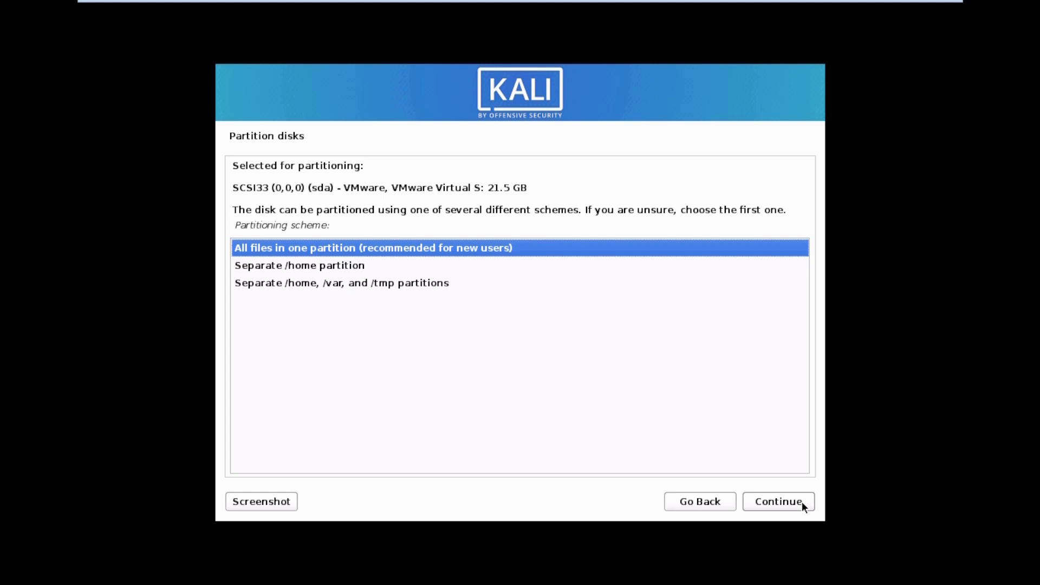
click(803, 505)
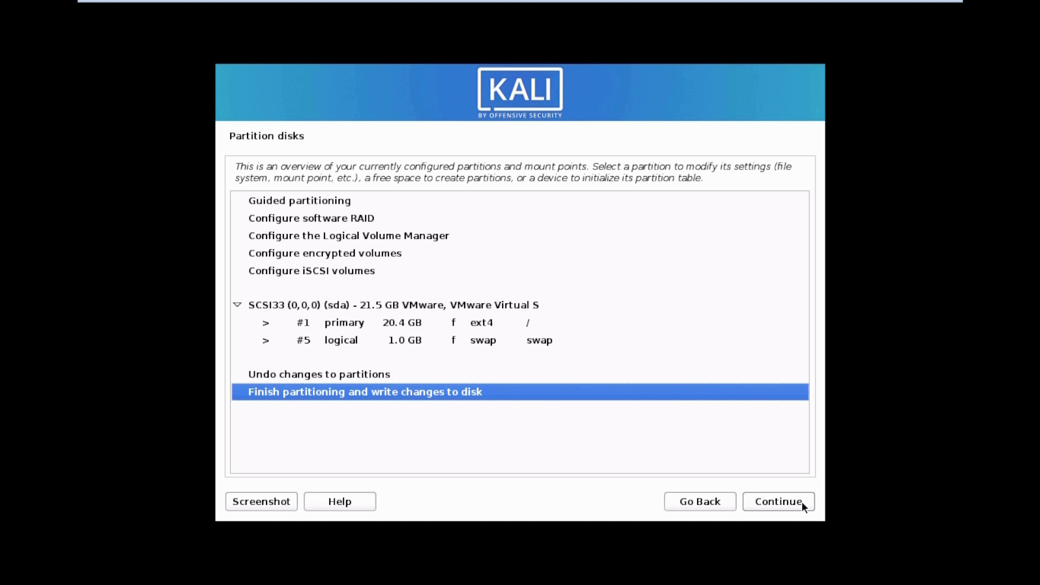
click(779, 502)
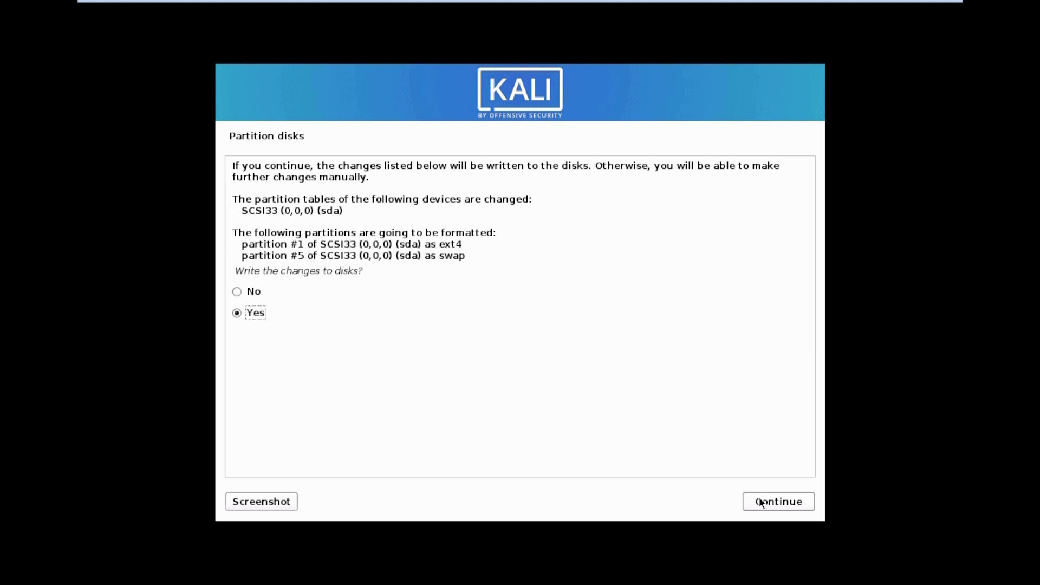
Confirm writing the partition changes to disk
click(778, 503)
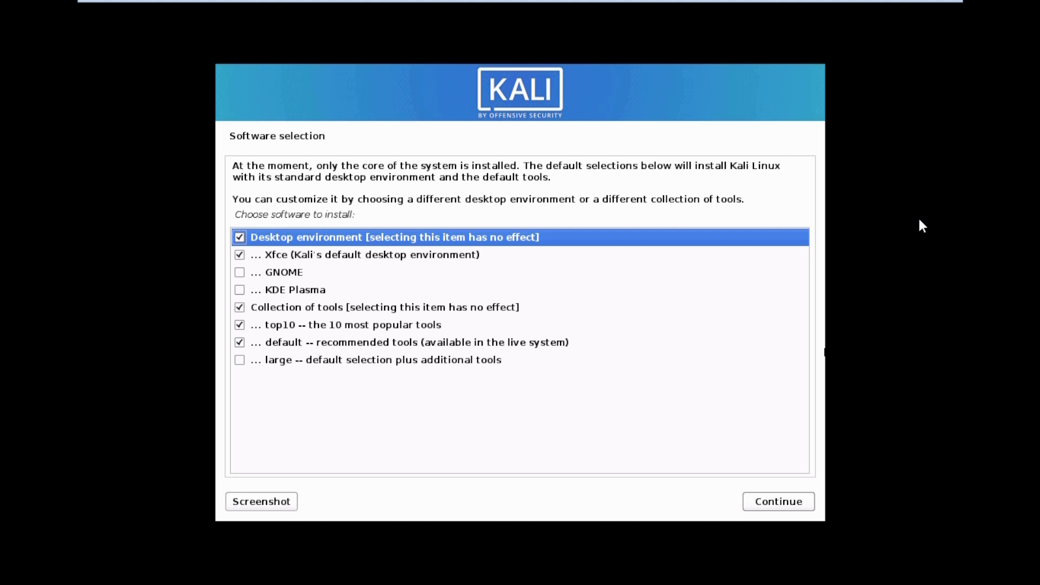
Install Kali's default software selection: Xfce, top10 and default tools
click(818, 534)
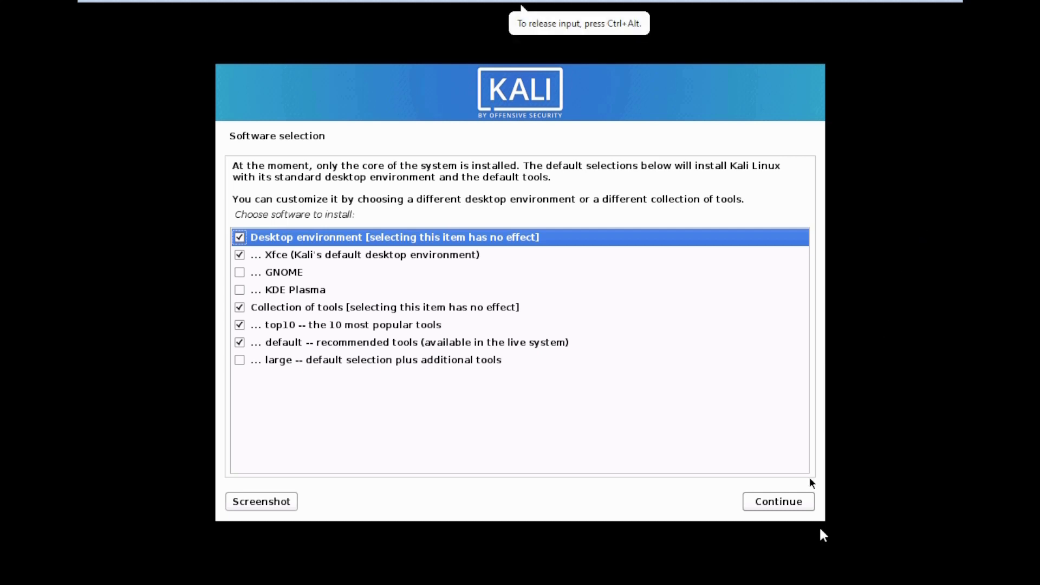
click(795, 509)
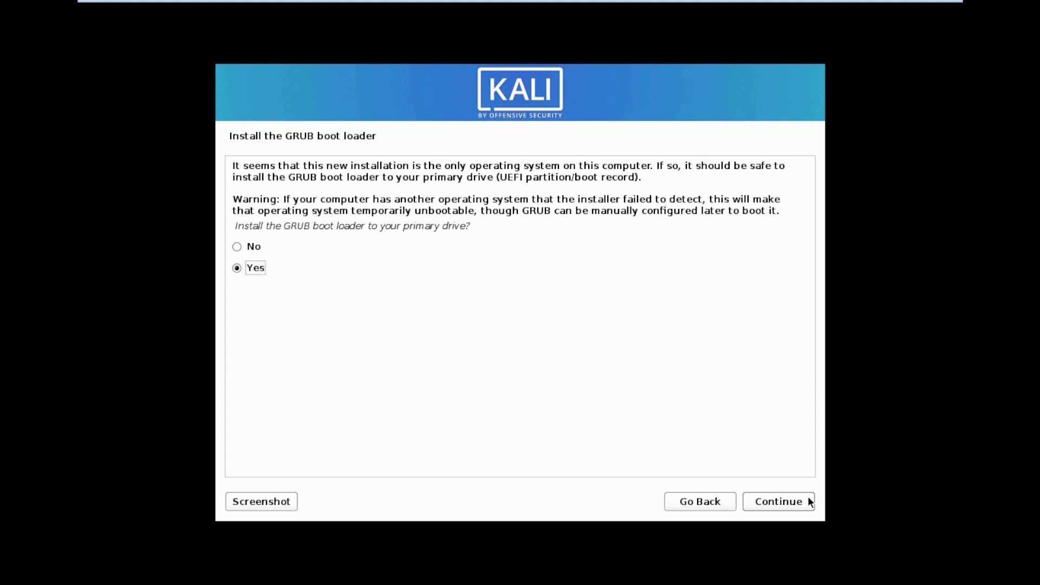
Install the GRUB boot loader to the primary drive /dev/sda
click(810, 501)
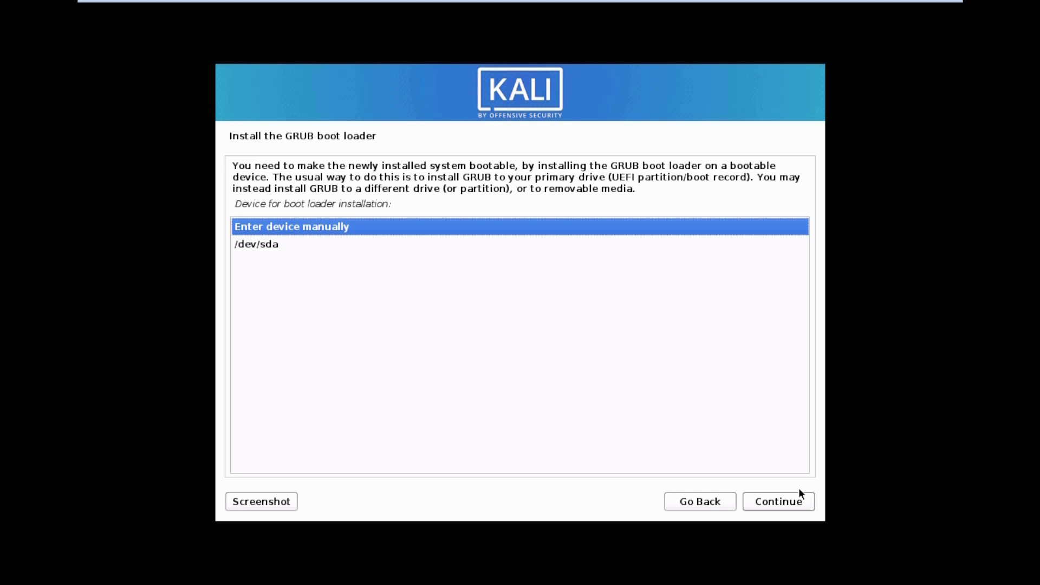
click(292, 248)
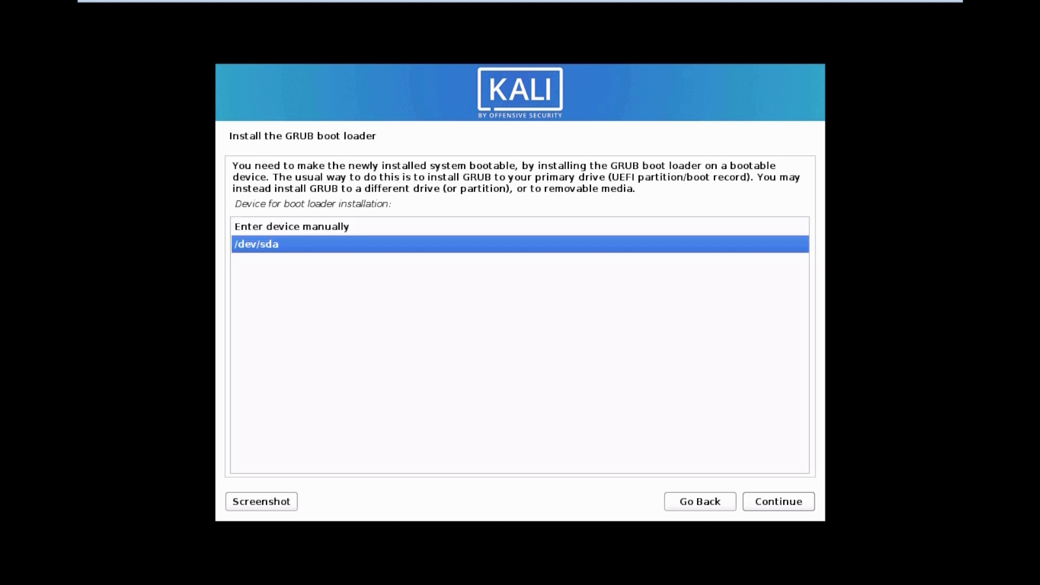
click(807, 505)
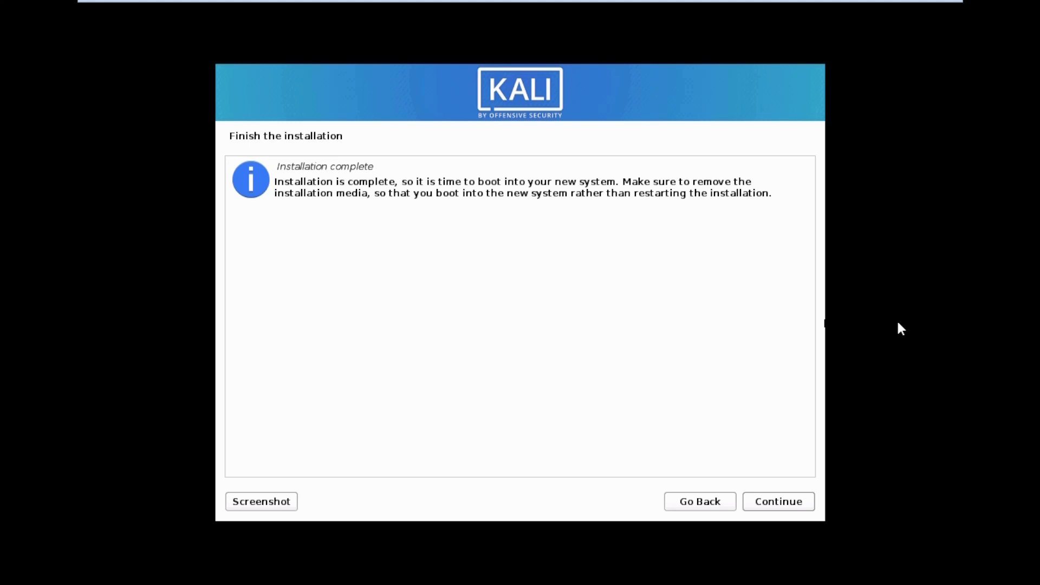
Finish the Kali installation and reboot into the new system
click(803, 507)
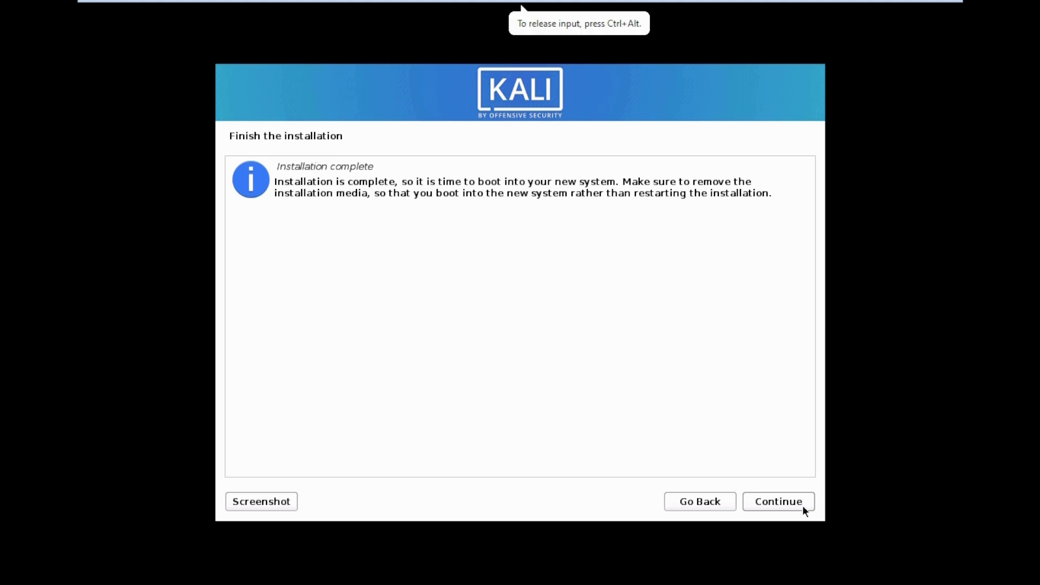
click(803, 508)
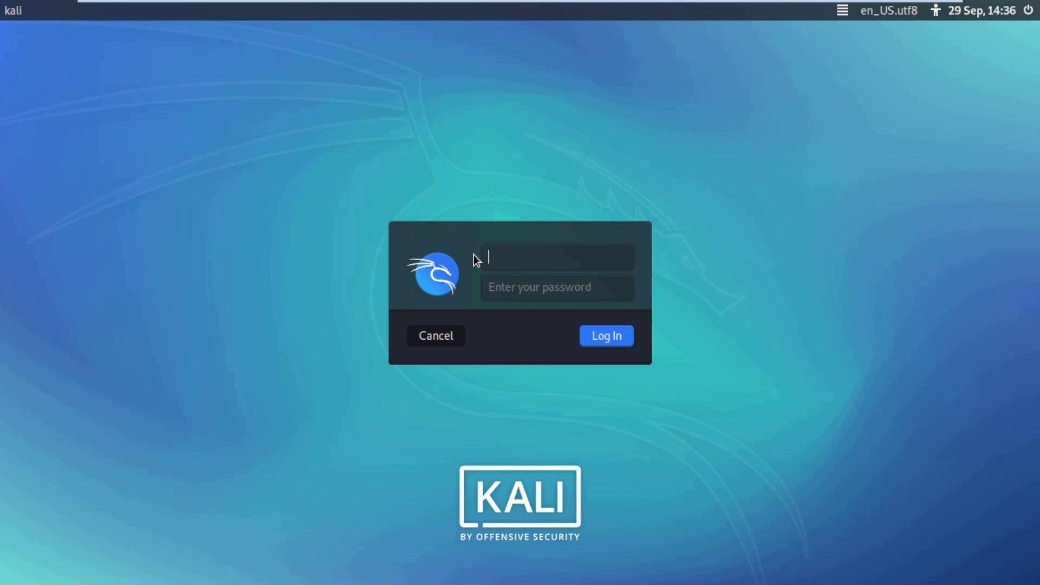
Log in to the Kali desktop with the user's username and password
text(oman)
key(Tab)
text(•)
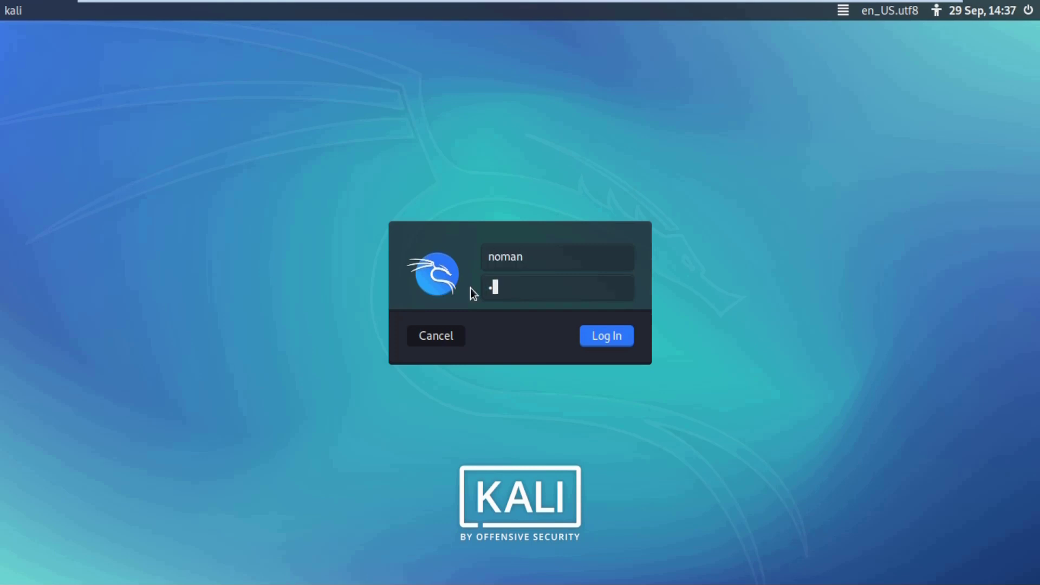
text(•••)
click(629, 342)
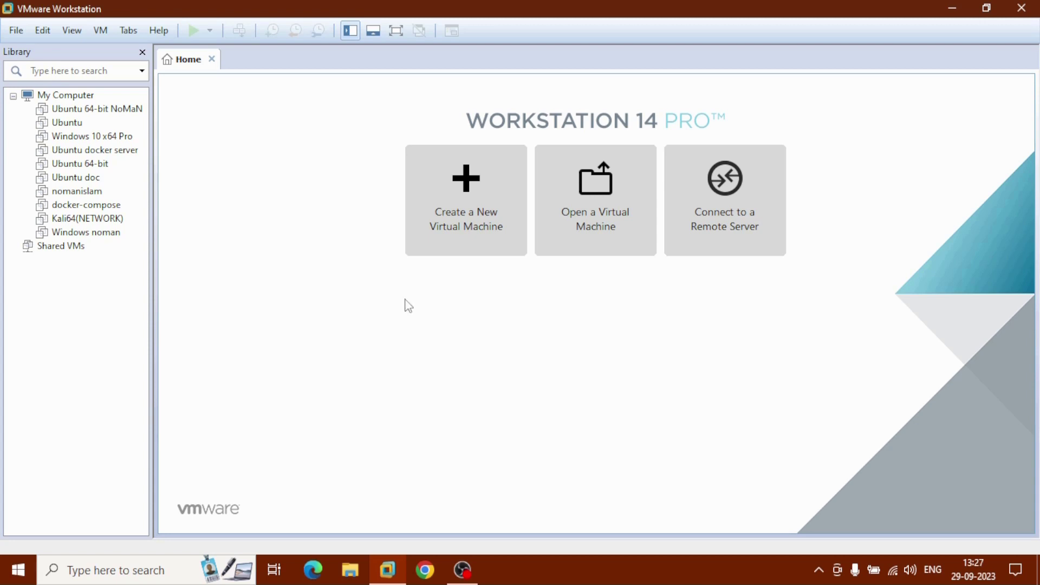
Start a Typical new VM, OS installed later, with Windows 7 x64 as the guest version
click(448, 248)
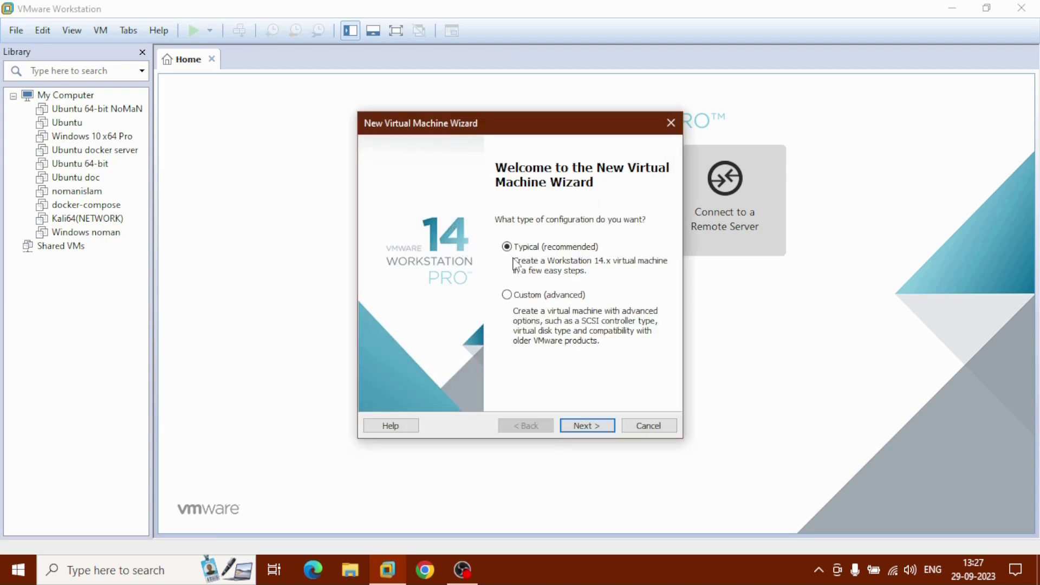
click(600, 428)
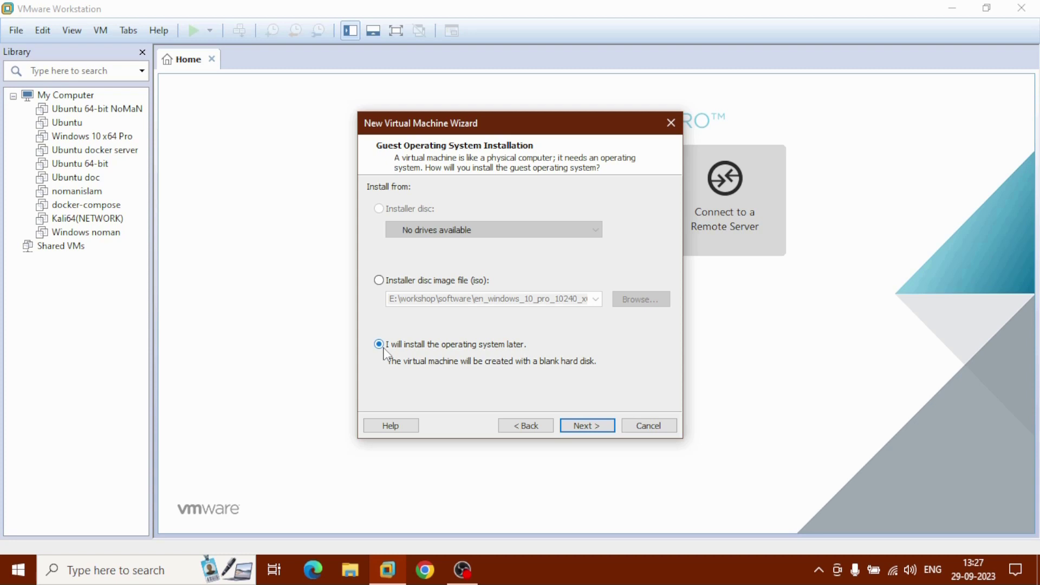
click(584, 427)
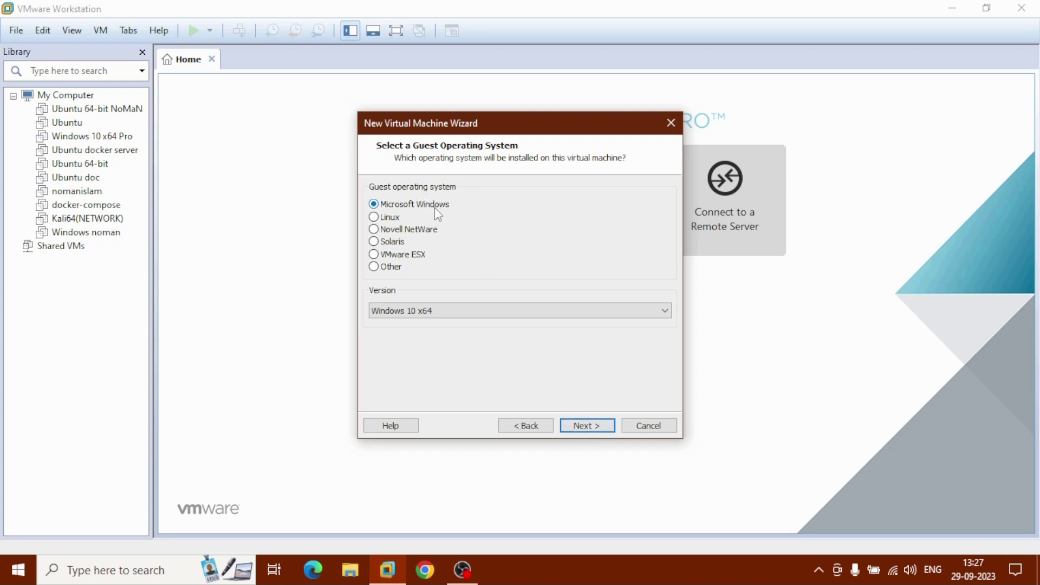
click(486, 312)
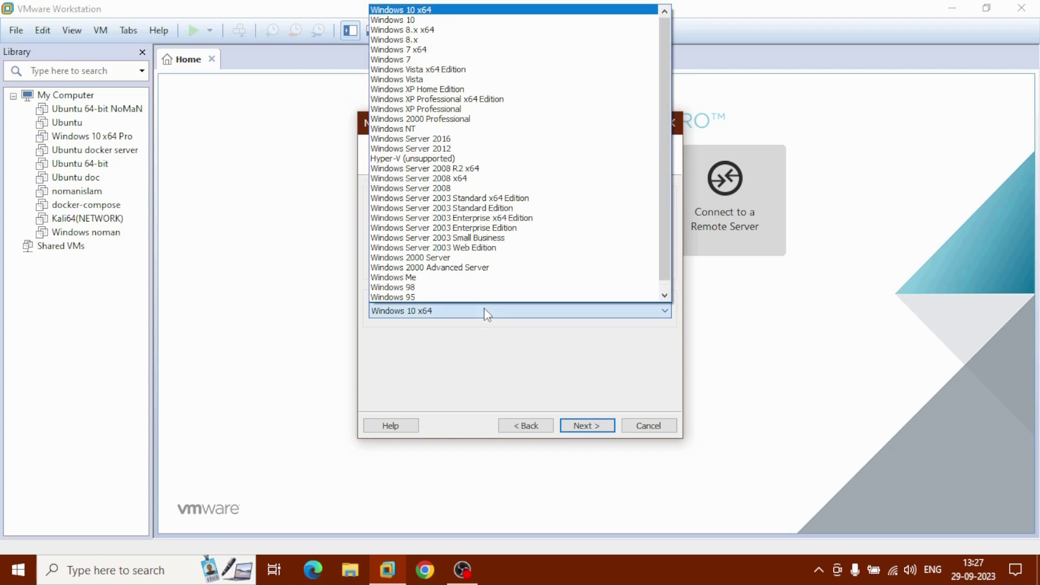
click(438, 50)
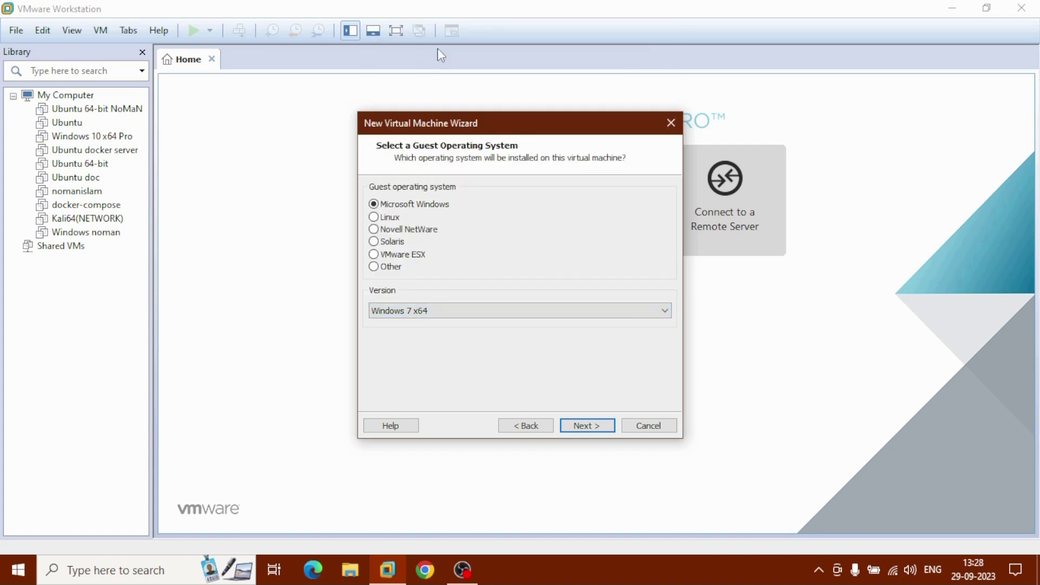
Append the user's name to the suggested 'Windows 7 x64' machine name
click(599, 428)
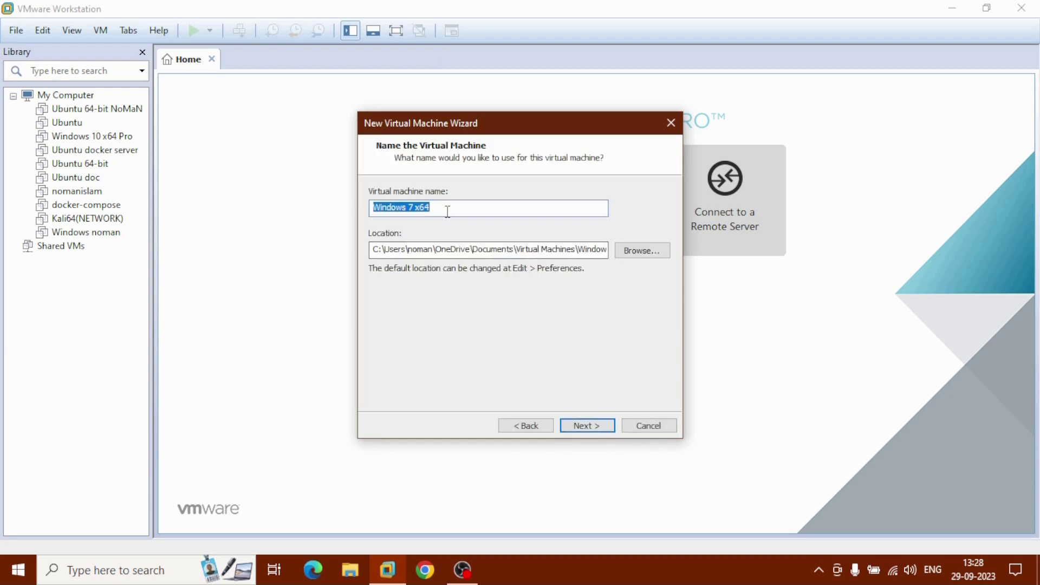
click(447, 211)
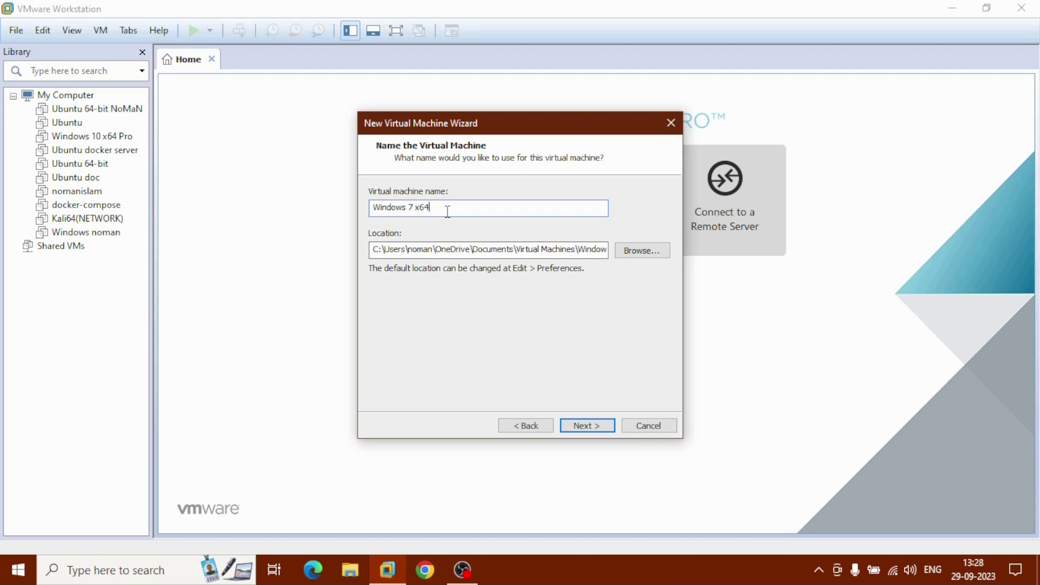
text(noman)
Create a new folder win-7 on drive D: and set D:\win-7 as the VM location
click(640, 252)
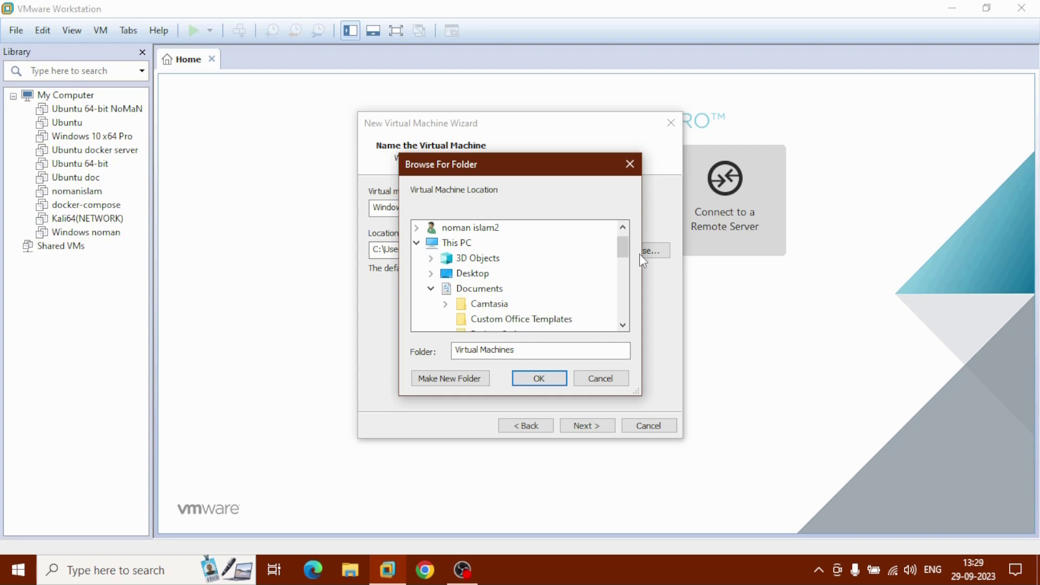
click(445, 248)
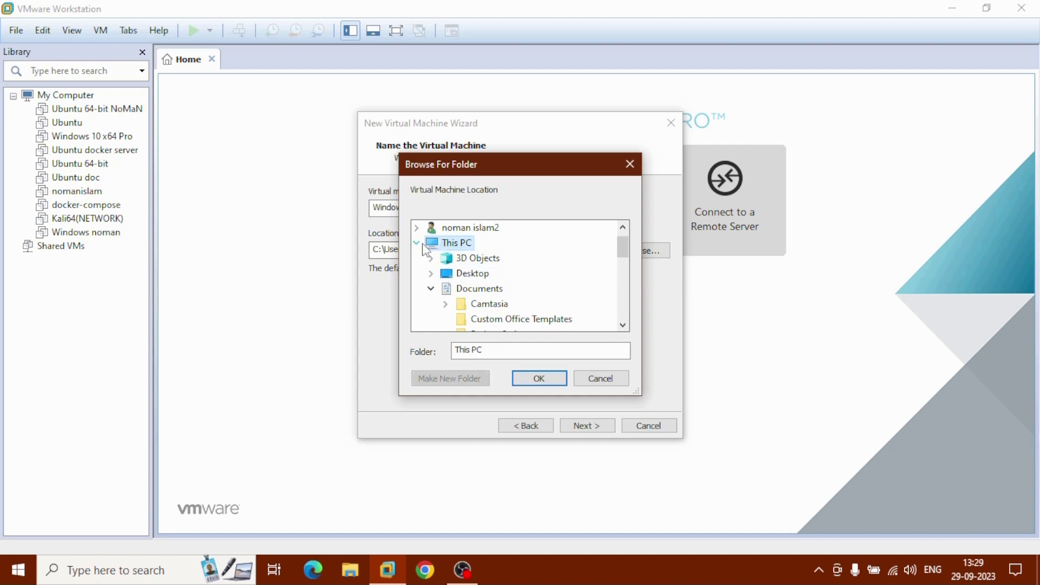
click(417, 243)
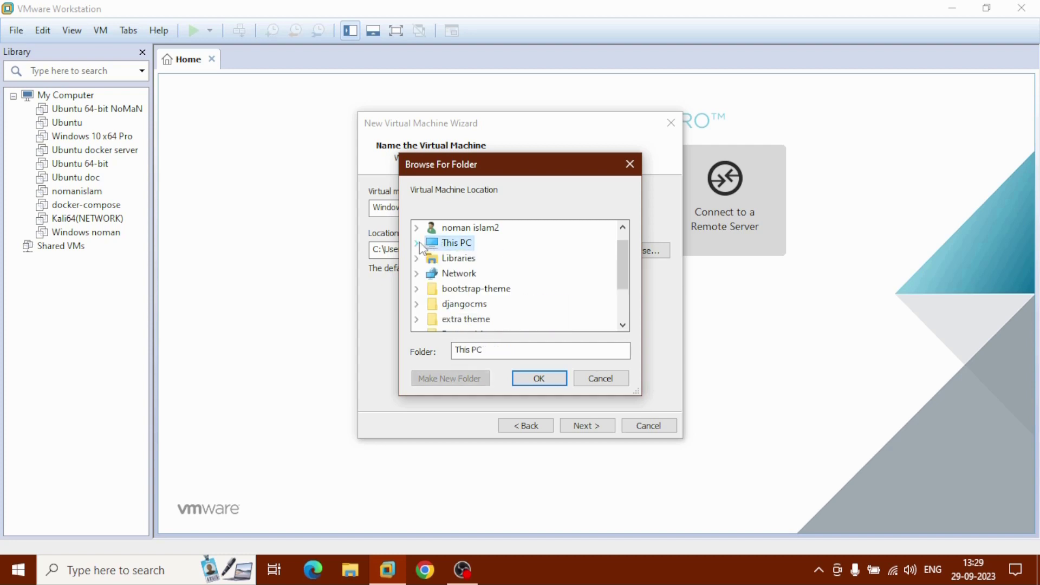
click(419, 243)
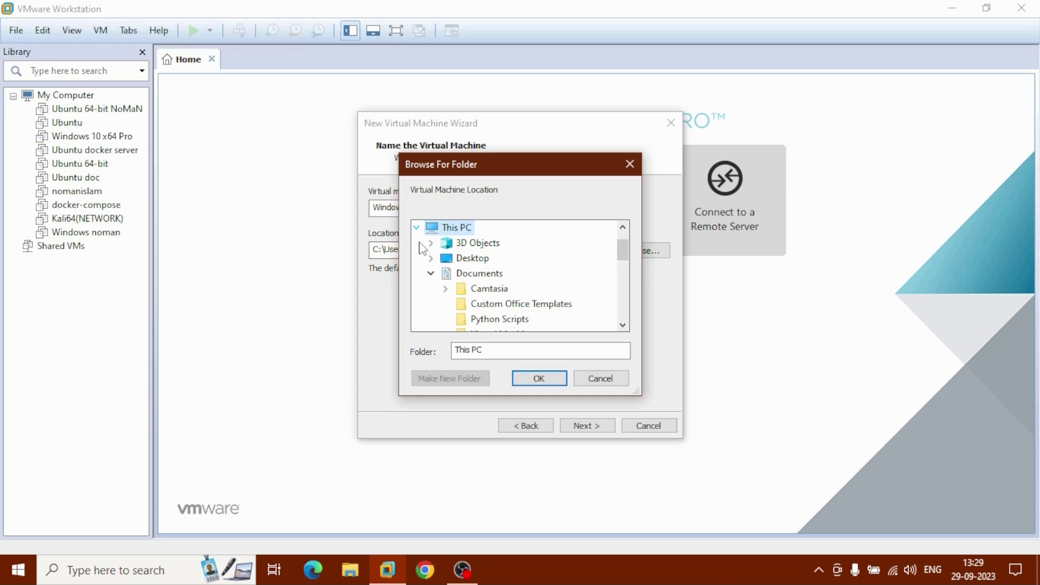
click(433, 273)
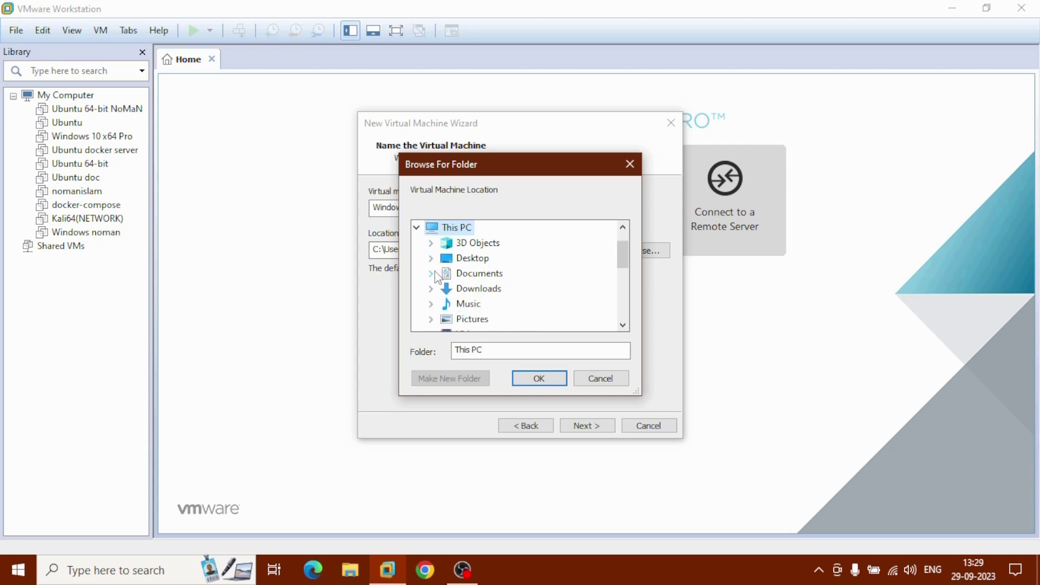
scroll(437, 277, down, 2)
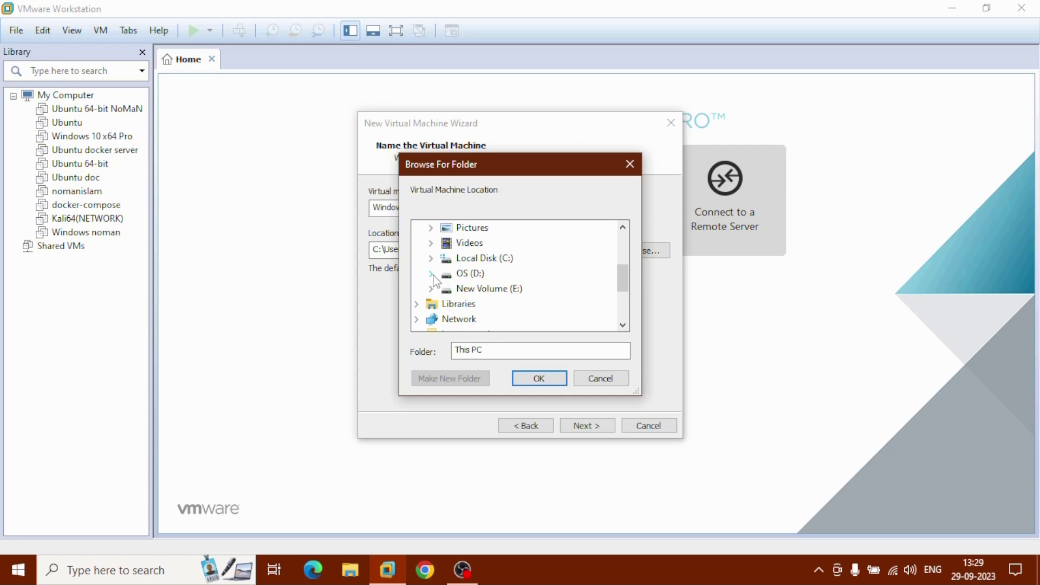
double_click(436, 274)
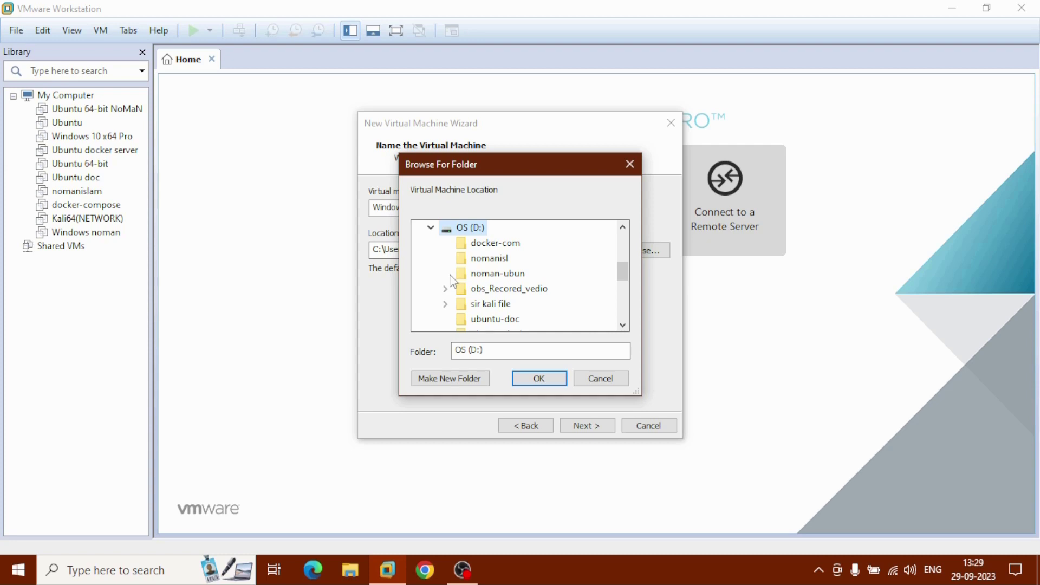
click(479, 382)
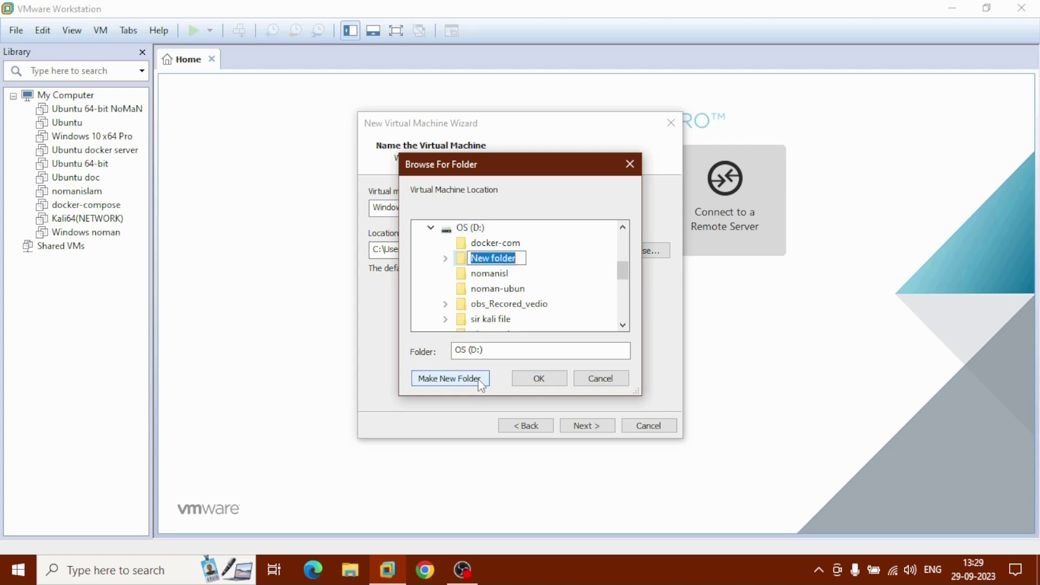
text(win)
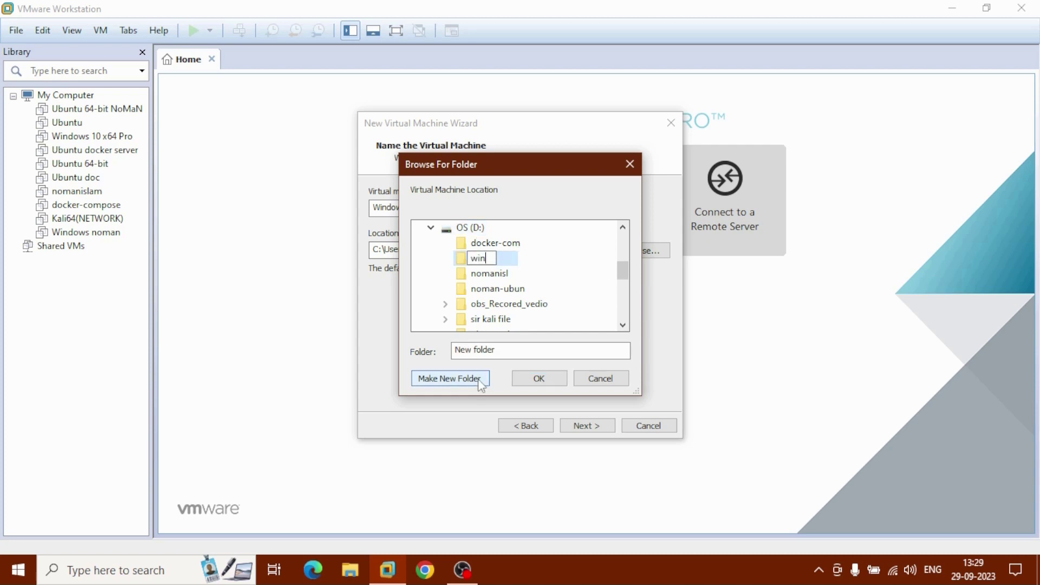
text(-7)
key(Escape)
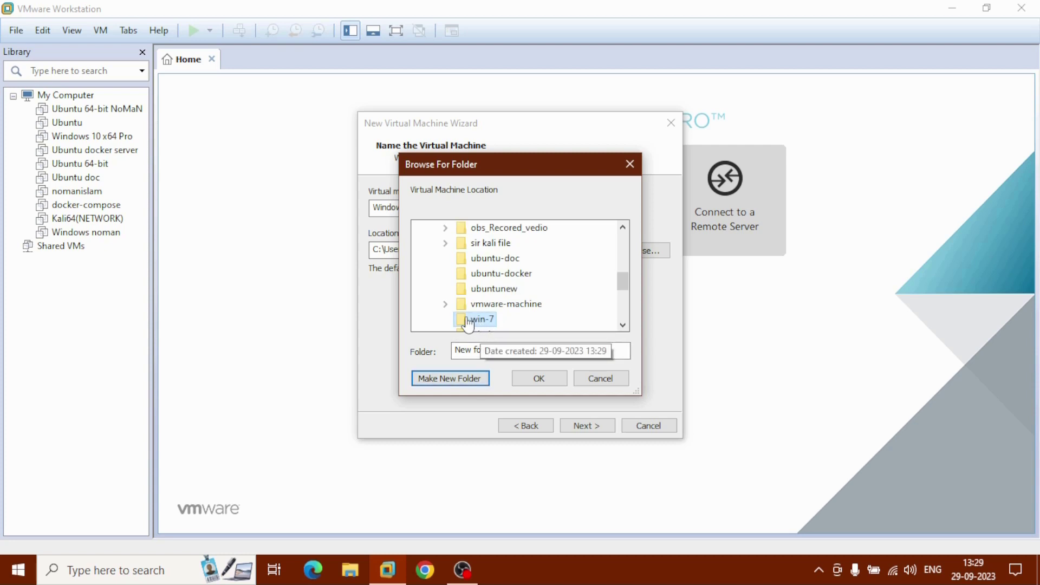
click(548, 382)
click(401, 251)
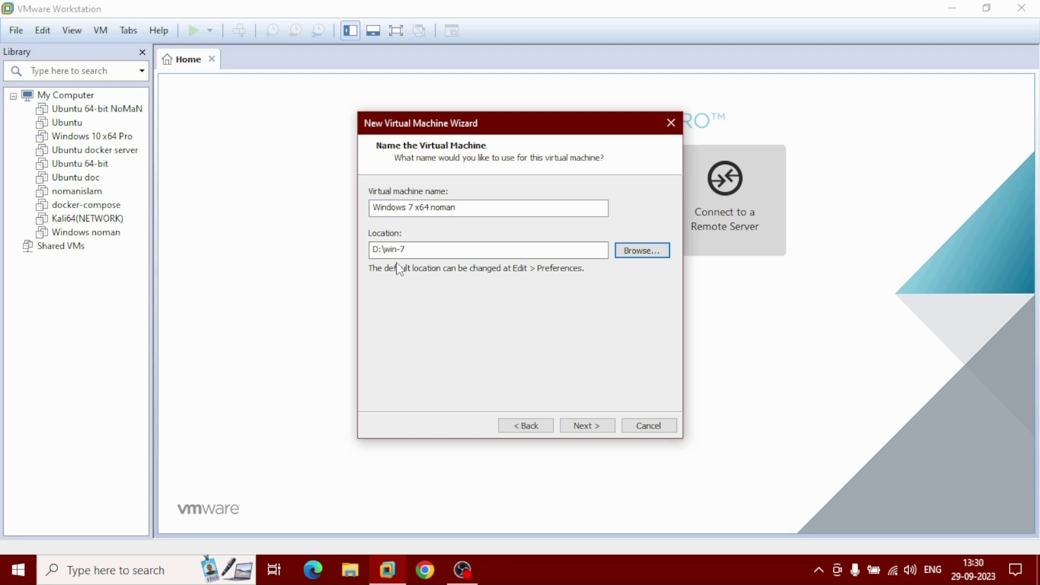
Accept the default virtual disk size and go to hardware customization
click(587, 425)
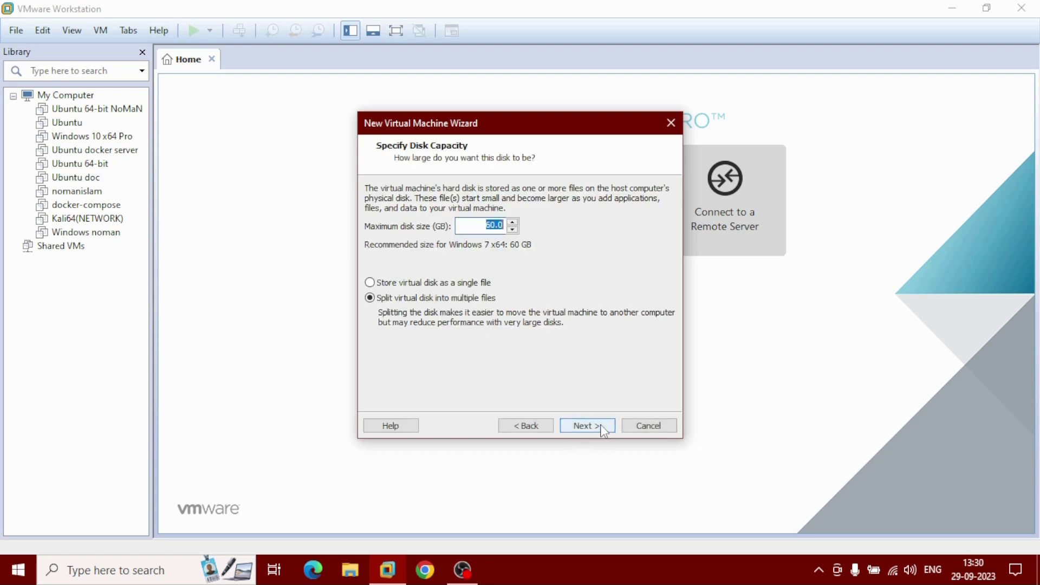
click(601, 426)
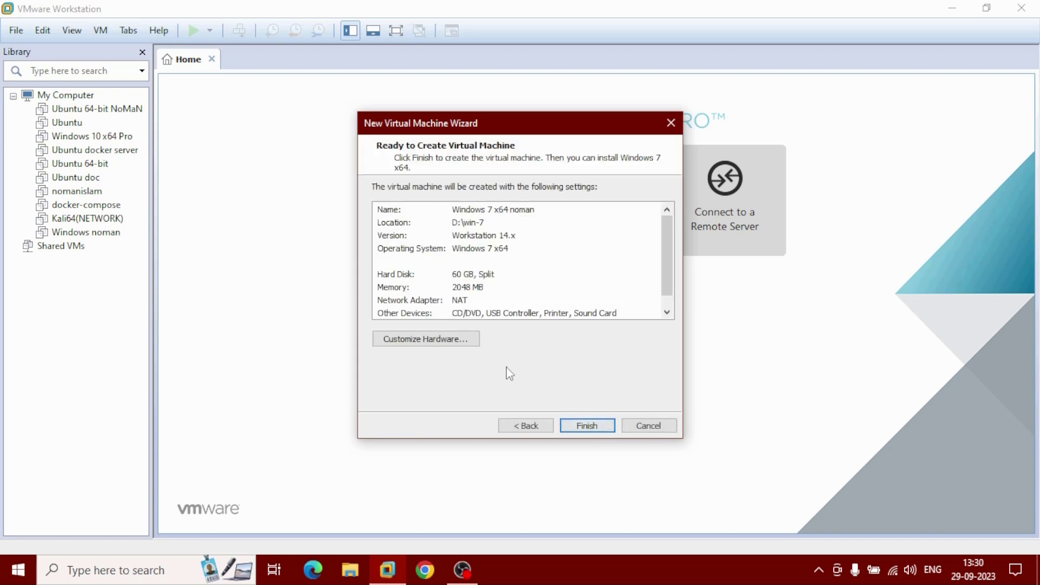
click(467, 345)
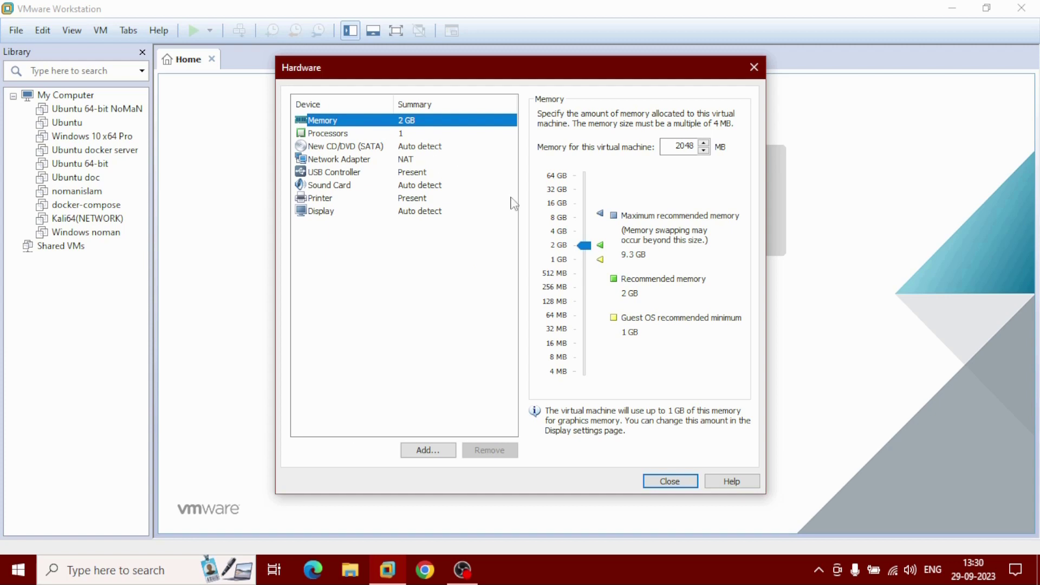
Give the VM 4.3 GB memory and 2 processors, and enable Intel VT-x/AMD-V
drag(584, 246, 585, 233)
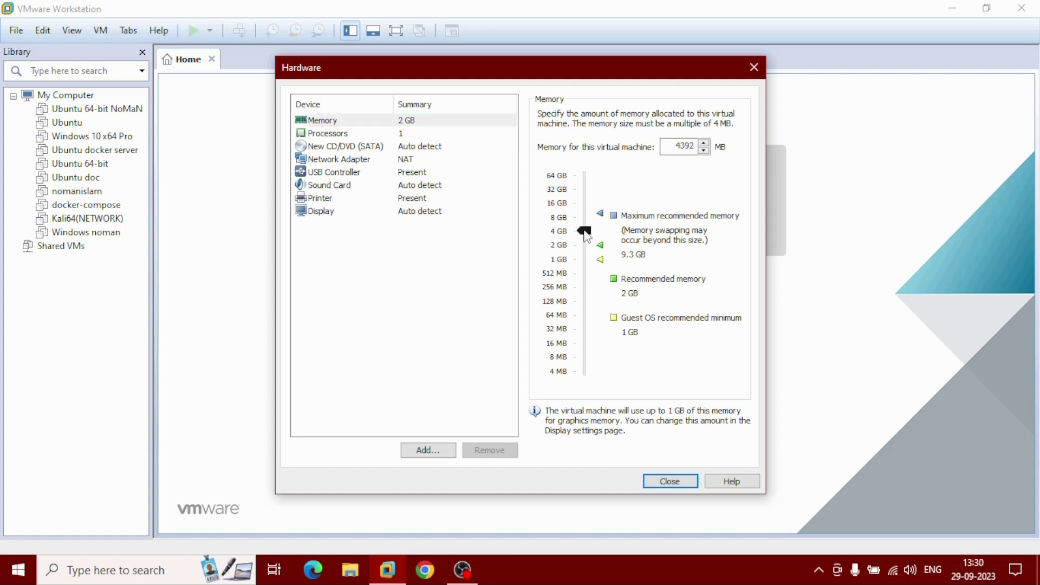
click(350, 136)
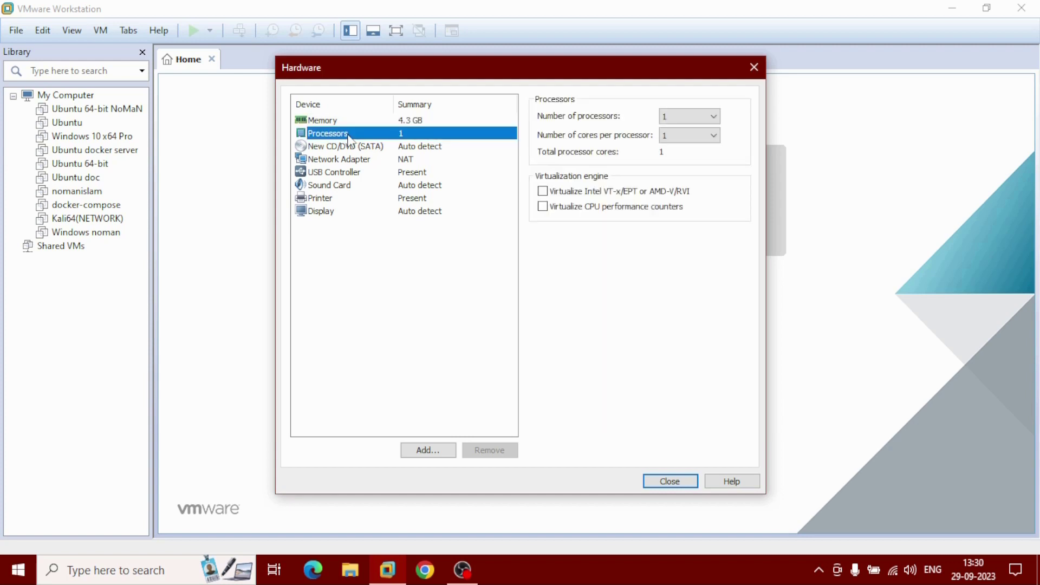
click(707, 116)
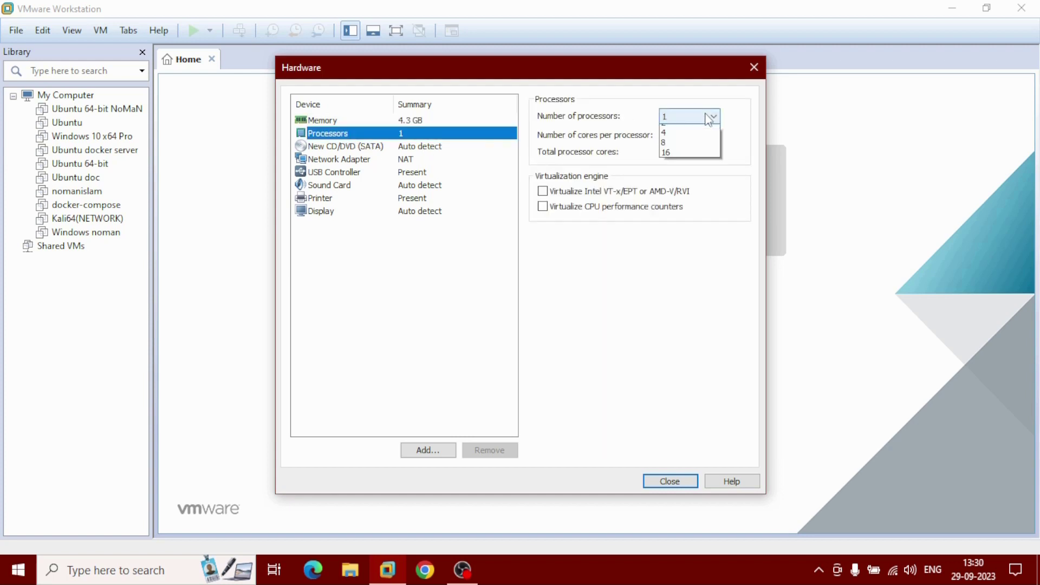
click(700, 139)
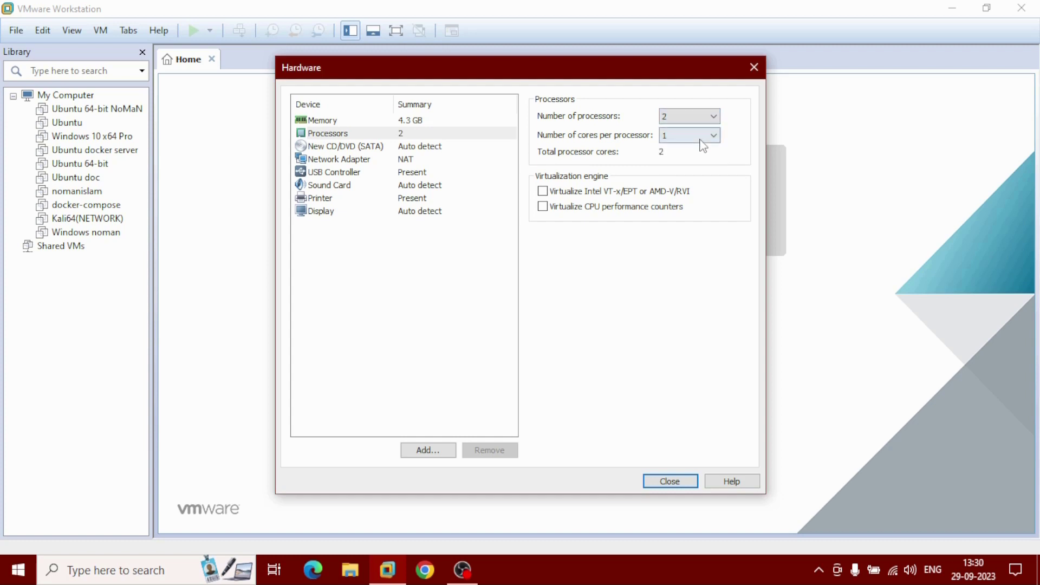
click(543, 192)
Point the CD/DVD (SATA) drive at the en_7x64_ult.iso image file
click(374, 148)
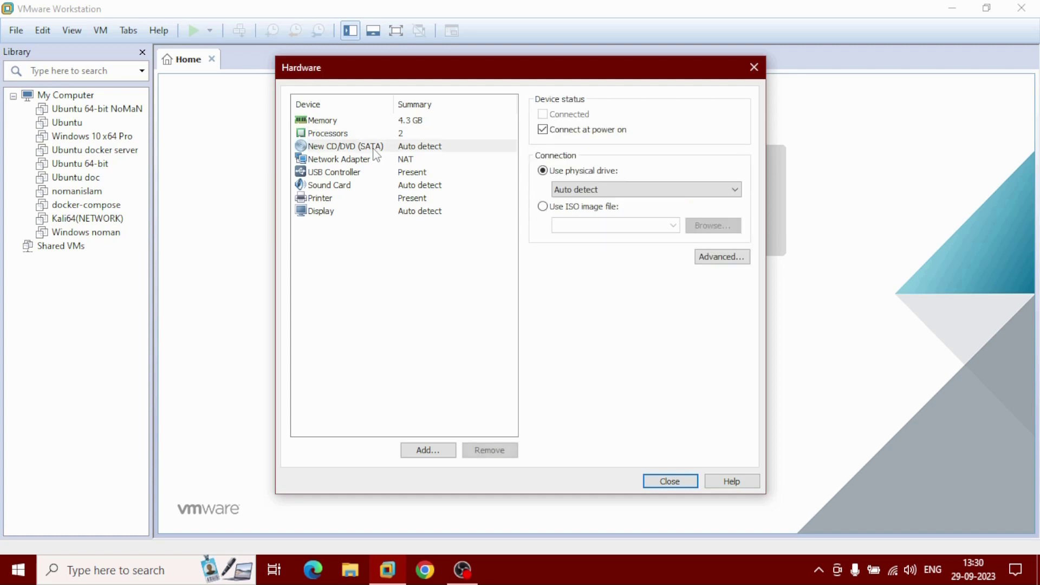
click(548, 210)
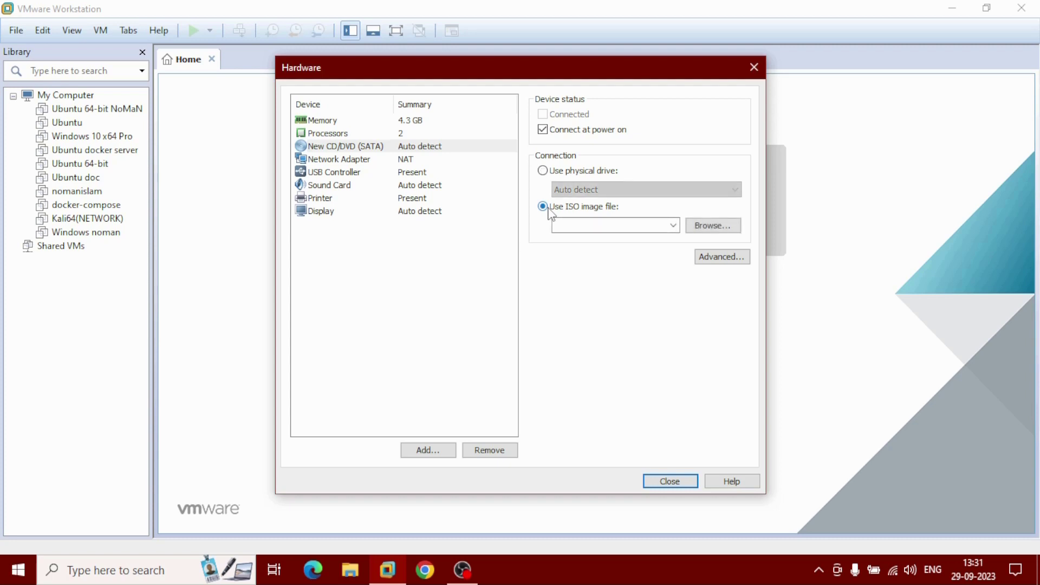
click(724, 230)
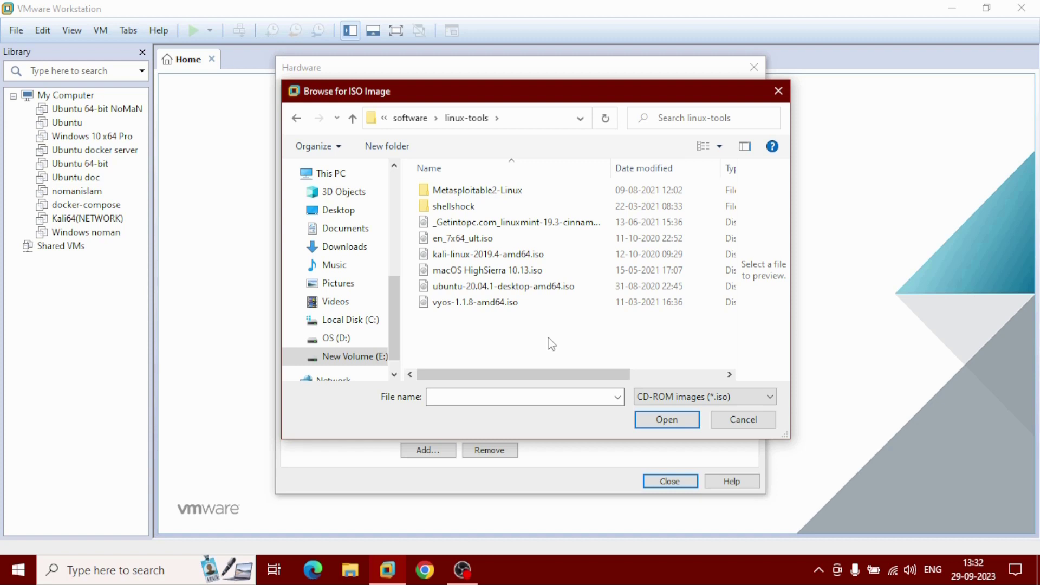
click(489, 249)
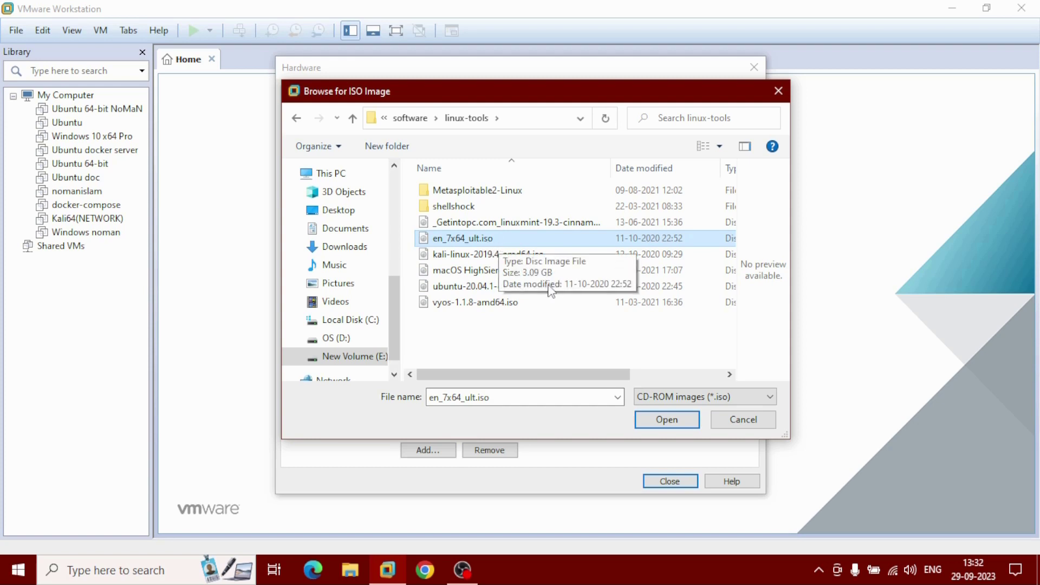
click(659, 420)
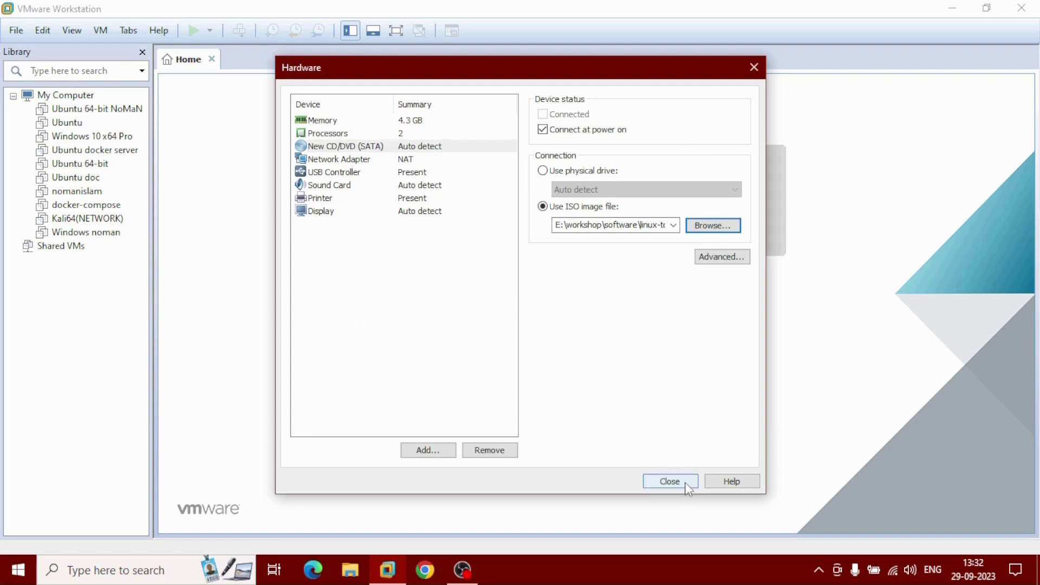
Accept the customized hardware, finish the wizard, and power on the new Windows 7 x64 VM
click(670, 481)
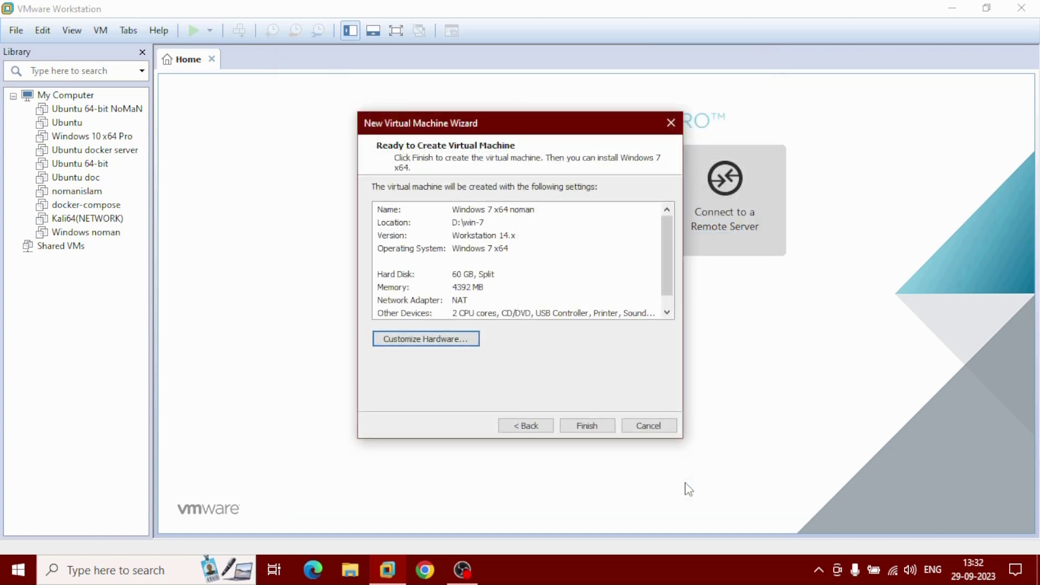
click(610, 429)
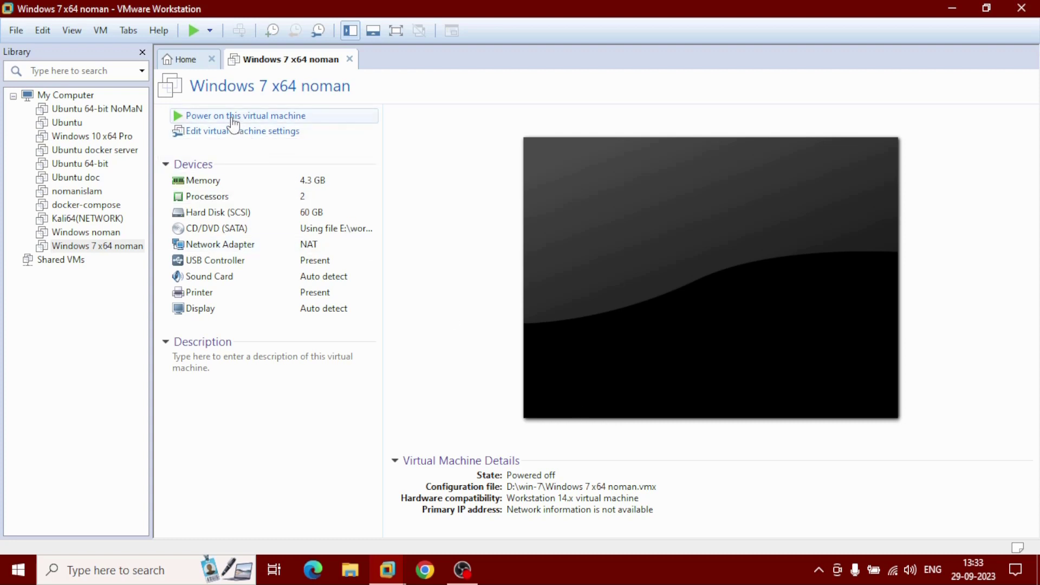
click(232, 117)
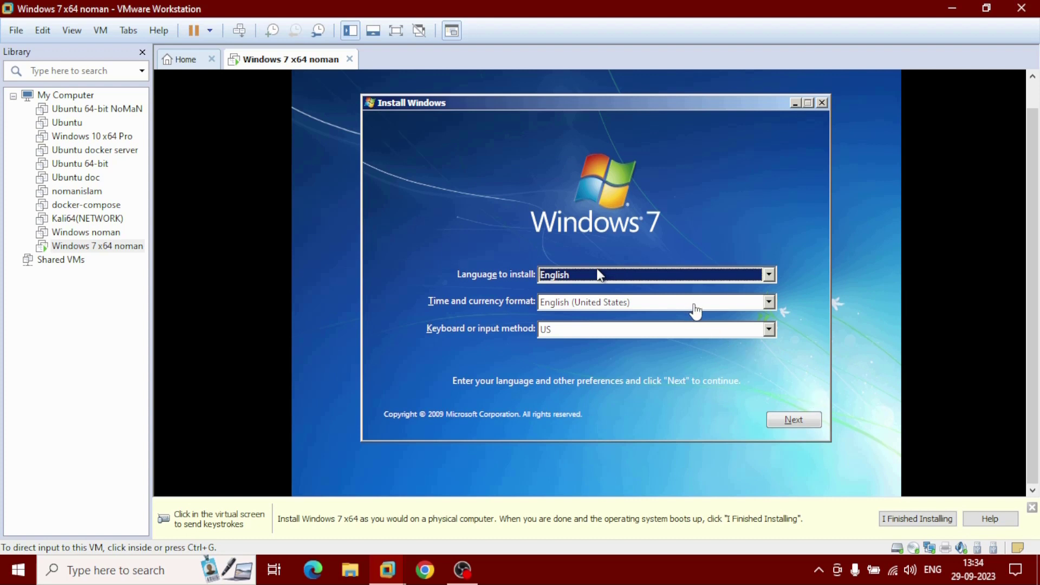
Set the Windows 7 time and currency format to English (India) and start the installation
click(695, 311)
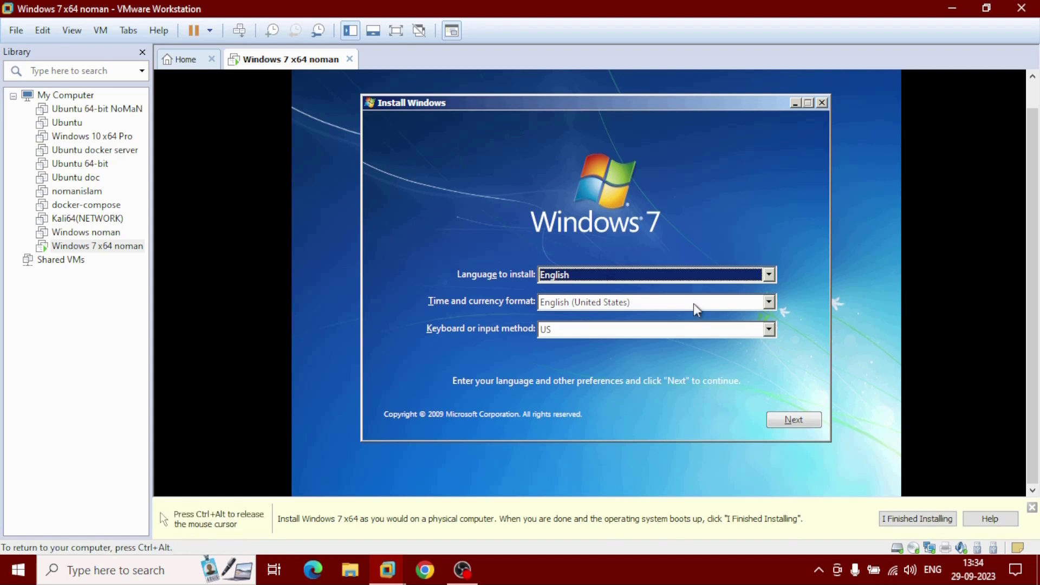
click(694, 304)
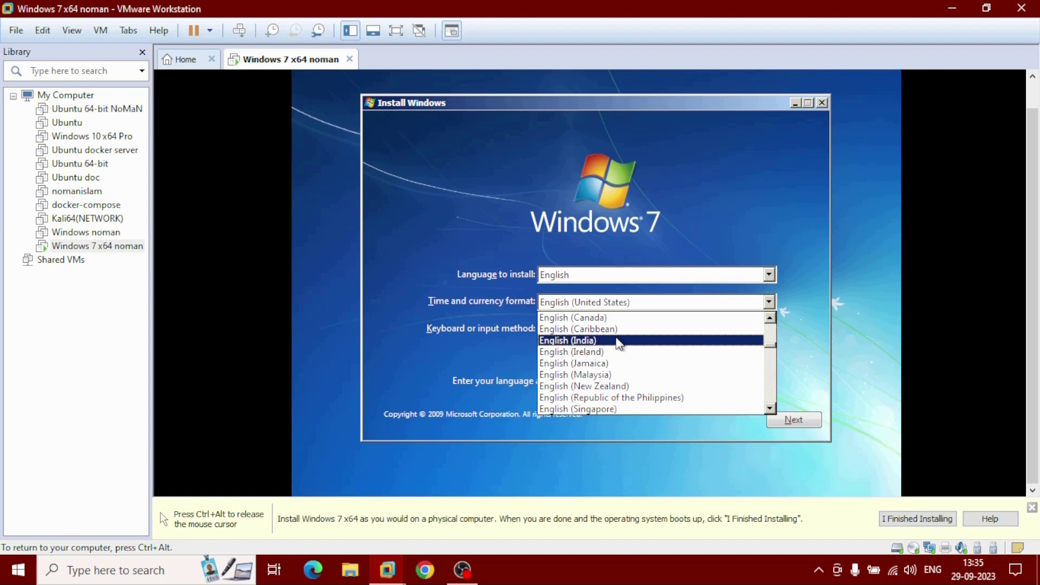
click(619, 341)
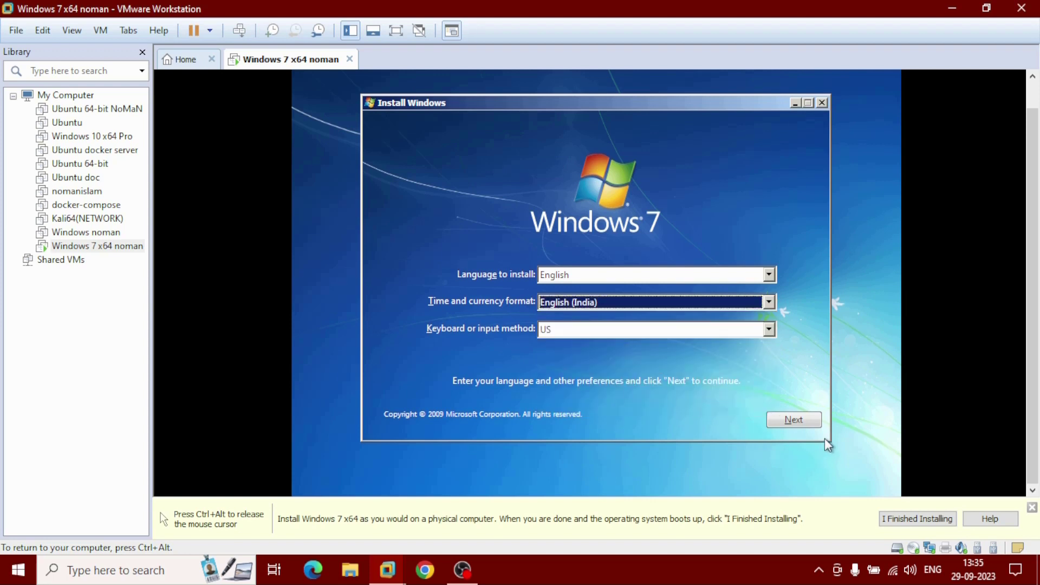
click(811, 413)
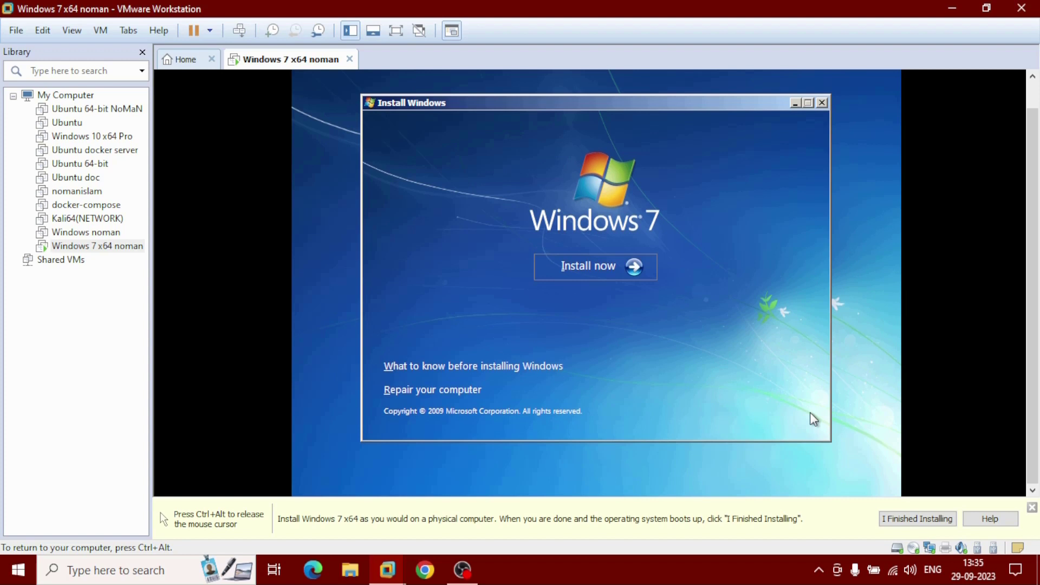
click(570, 278)
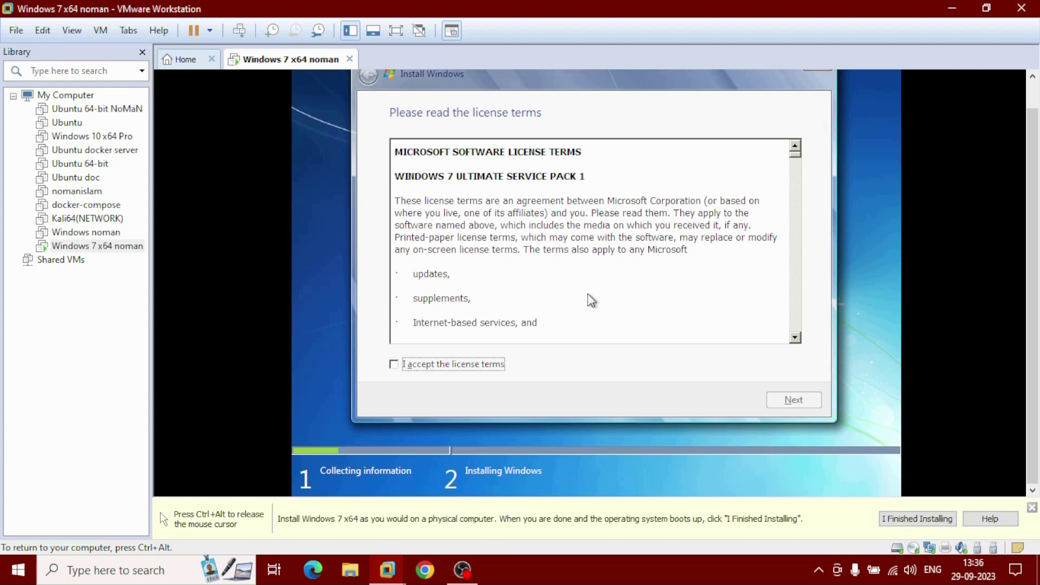
Accept the license terms and do a Custom (advanced) install onto the 60 GB unallocated Disk 0
click(396, 366)
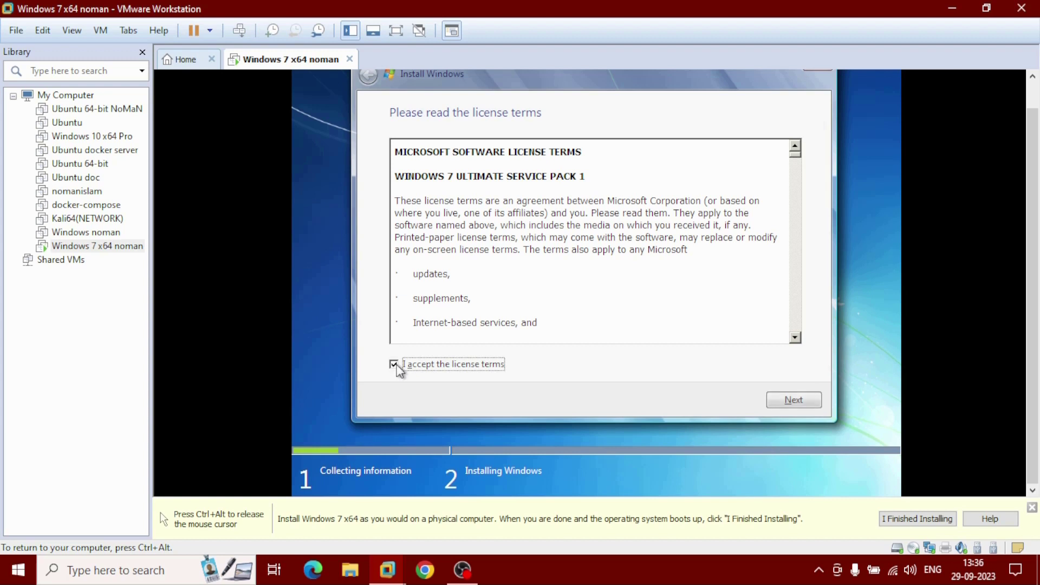
click(794, 401)
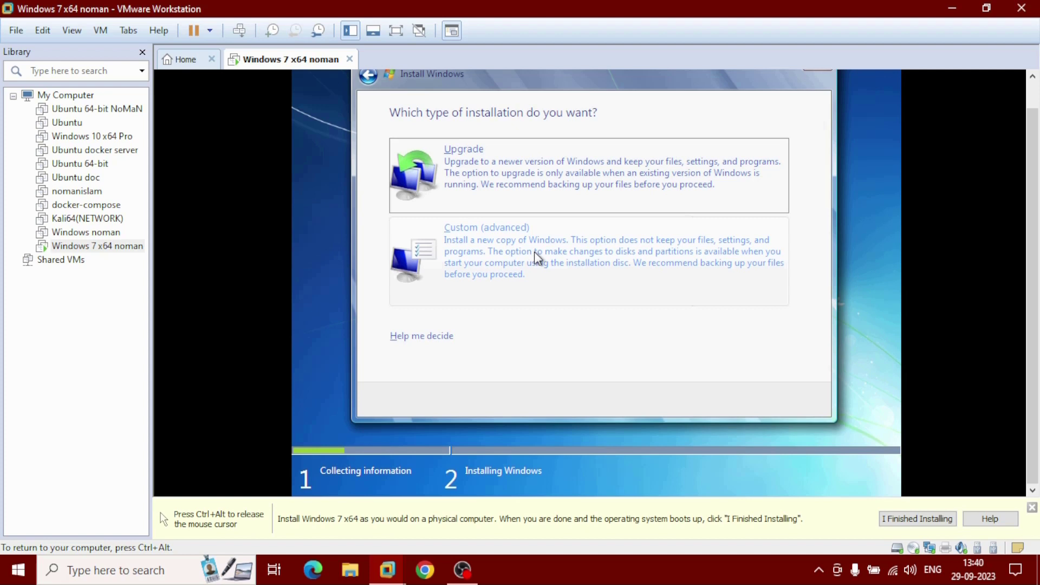
click(534, 251)
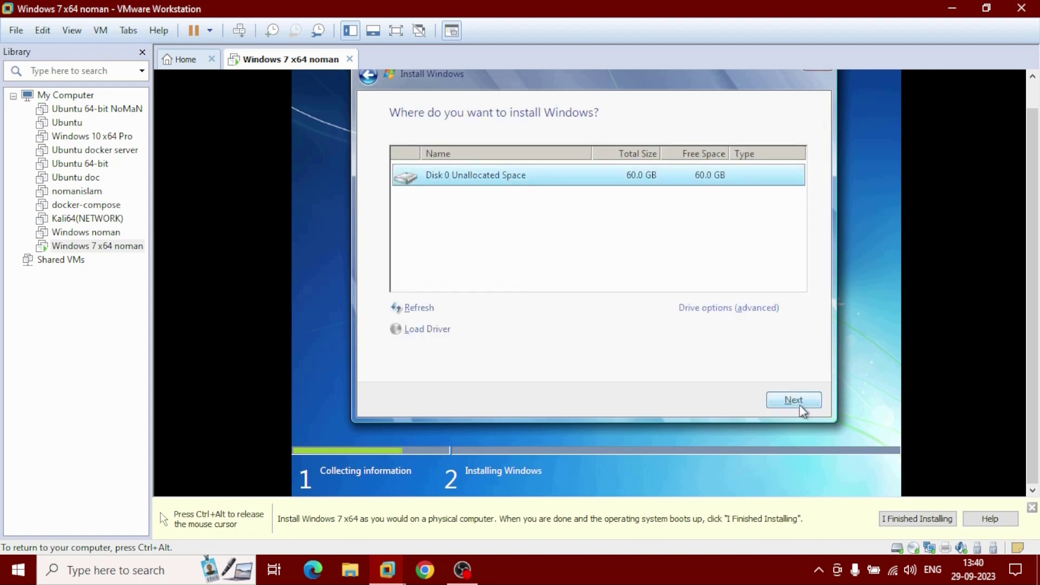
click(802, 410)
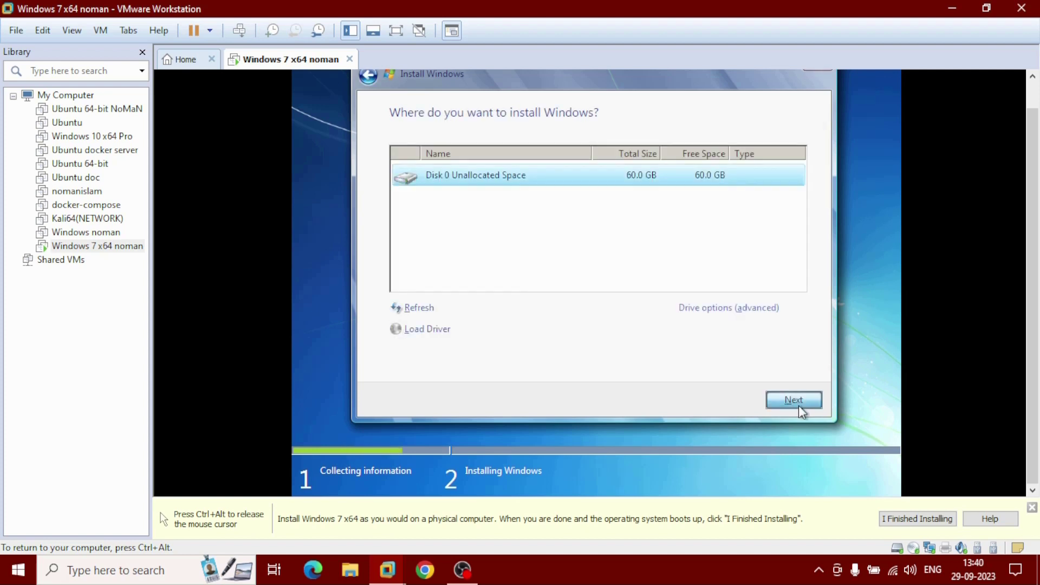
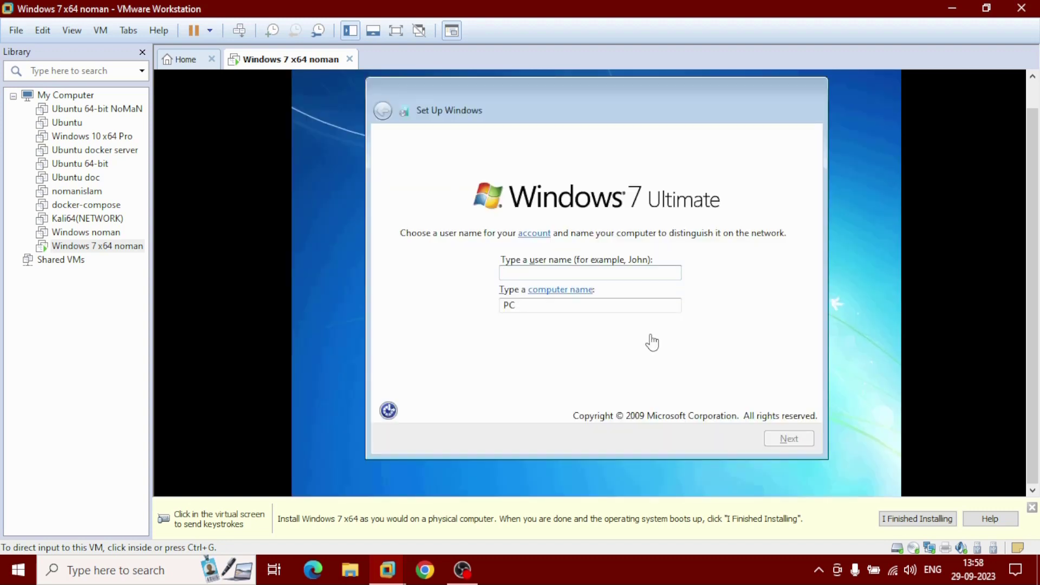
Enter the local account user name for the Windows 7 guest and continue
click(494, 277)
text(noman)
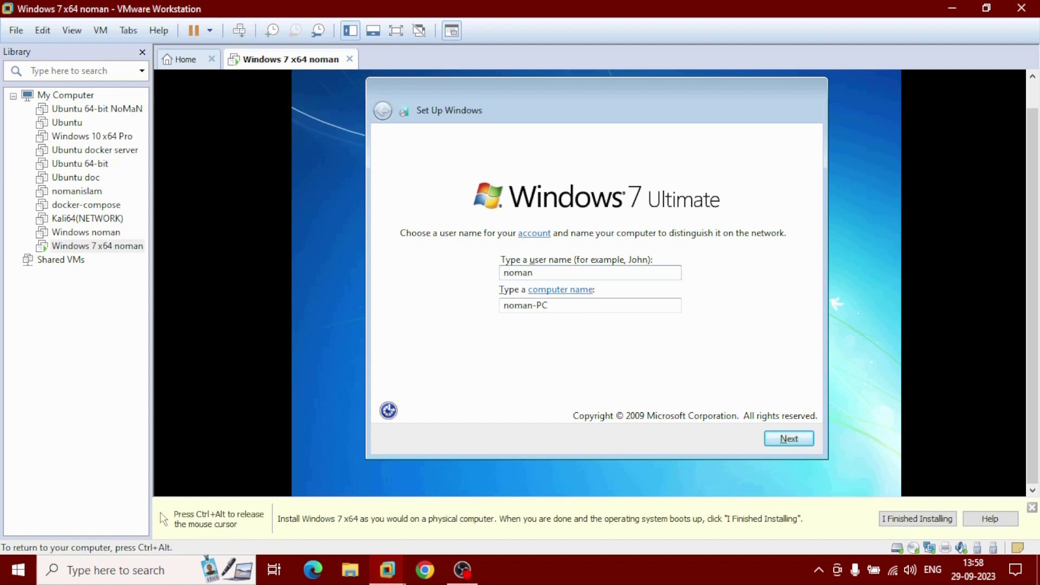
click(812, 441)
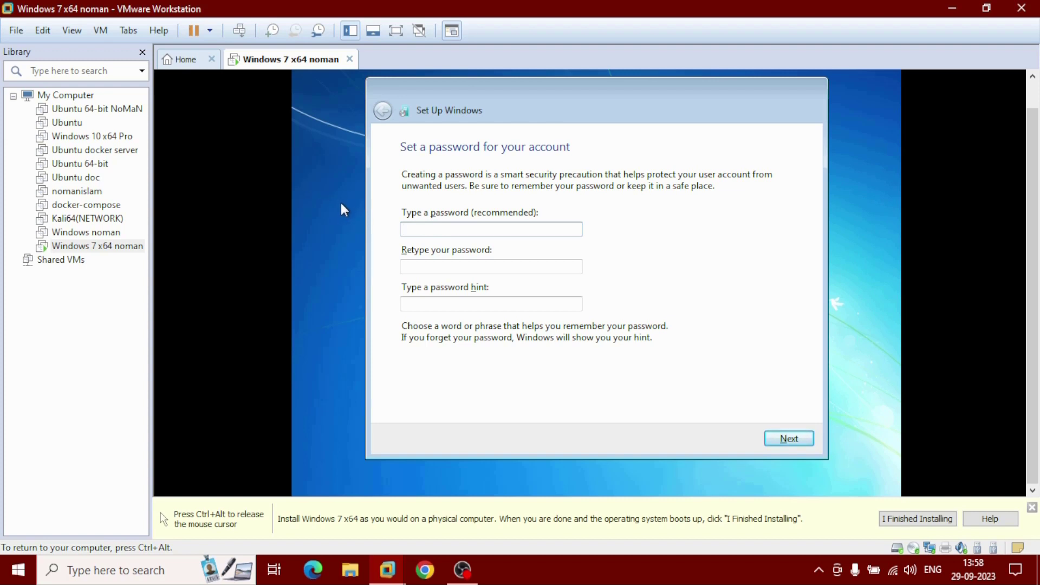
Set and confirm the account password, add a password hint, and continue
text(1234)
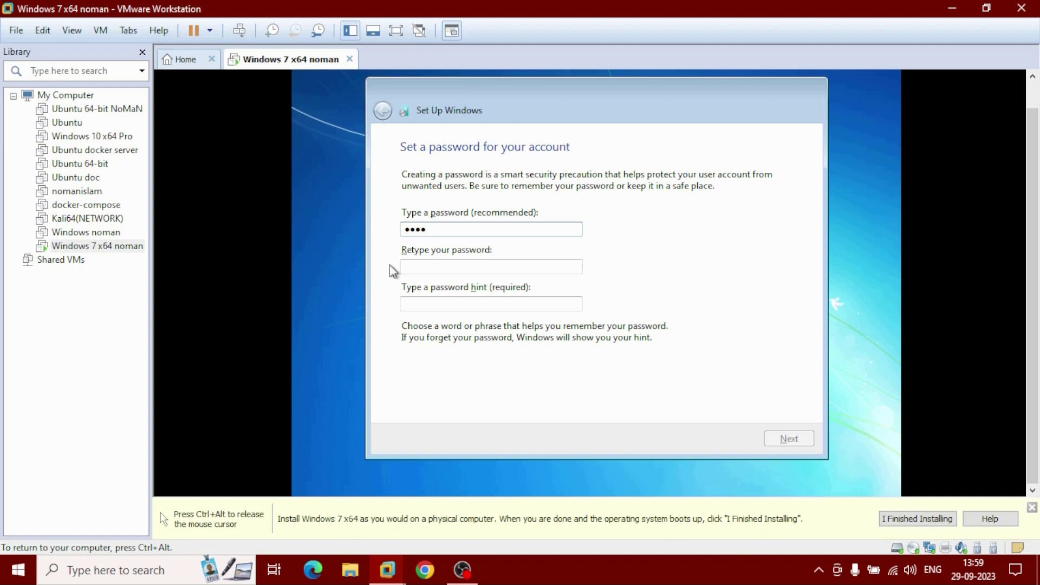
key(Tab)
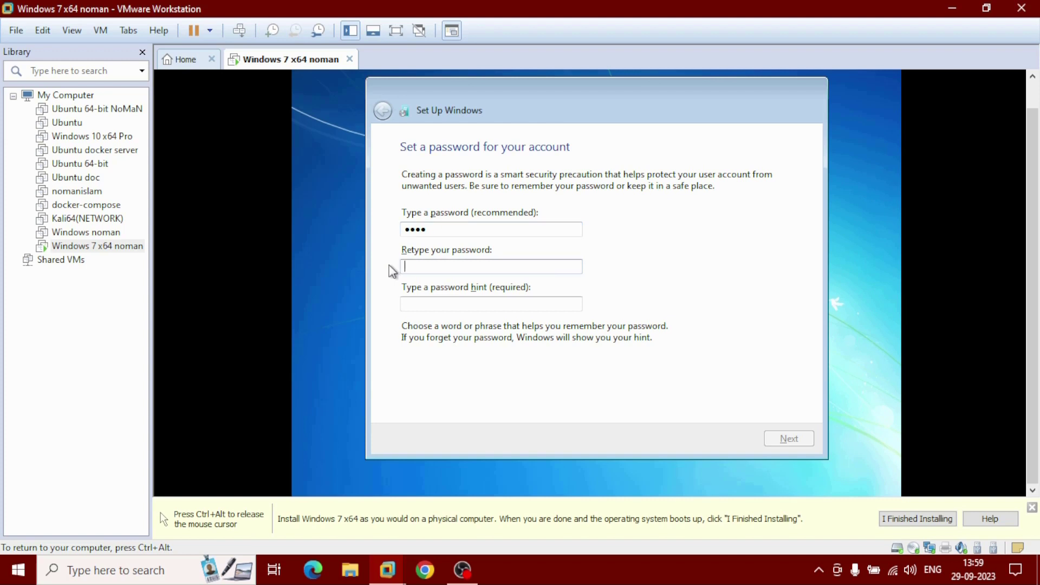
text(1234)
click(405, 304)
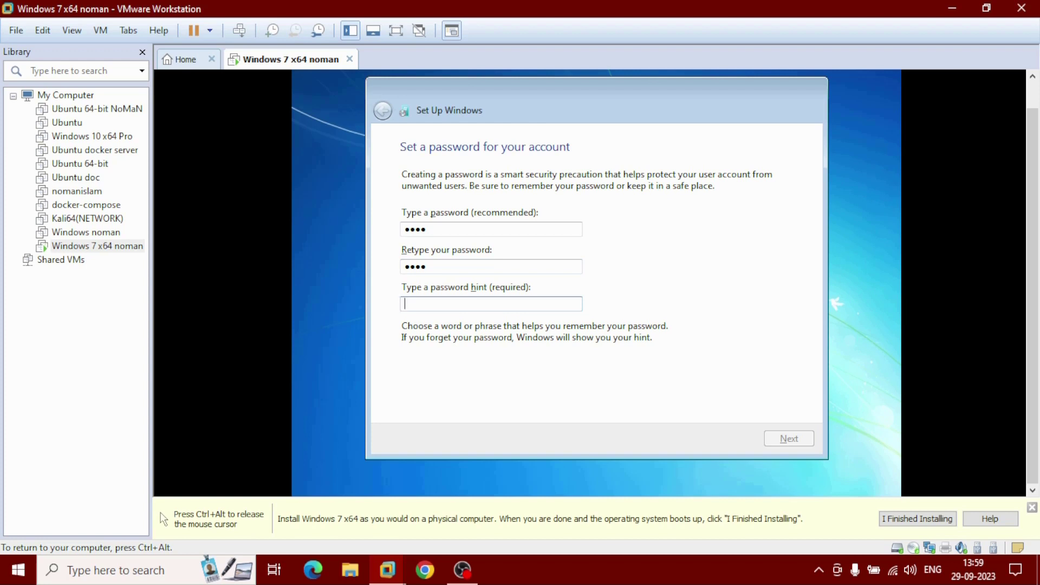
text(islam)
click(800, 440)
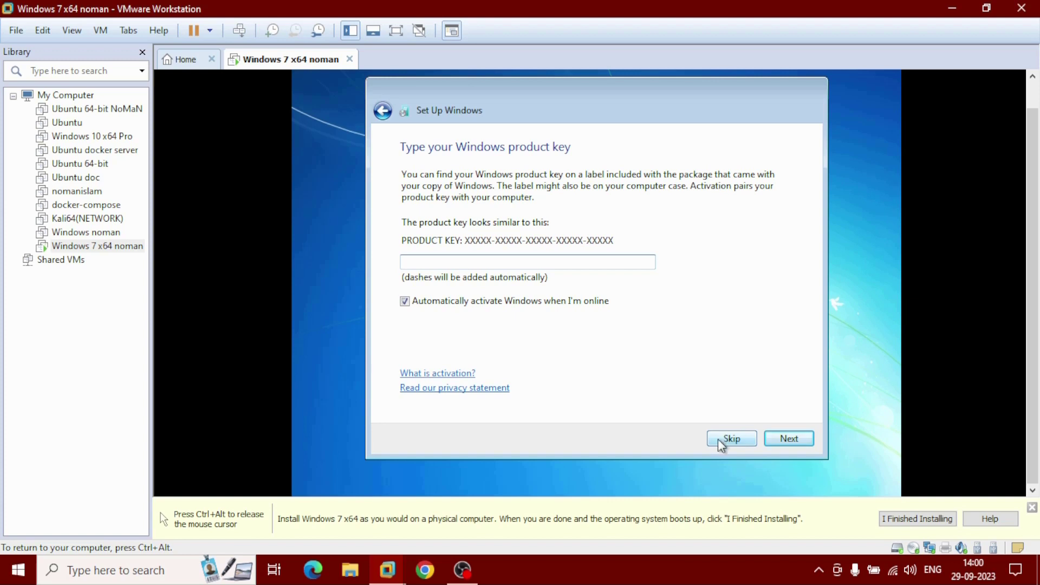
Skip the product key, use recommended settings, keep the time and date, and choose Home network
click(718, 440)
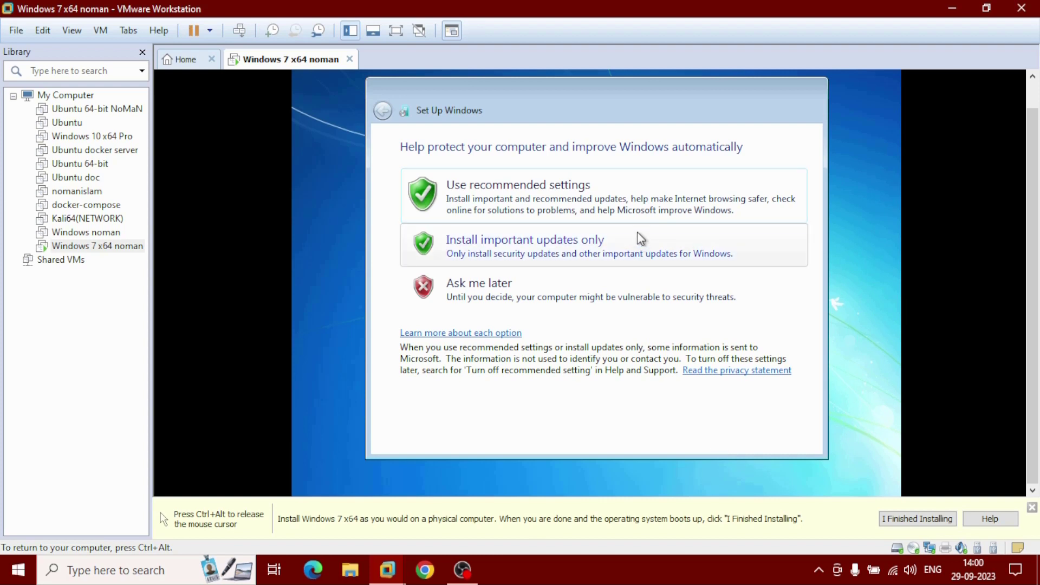
click(632, 187)
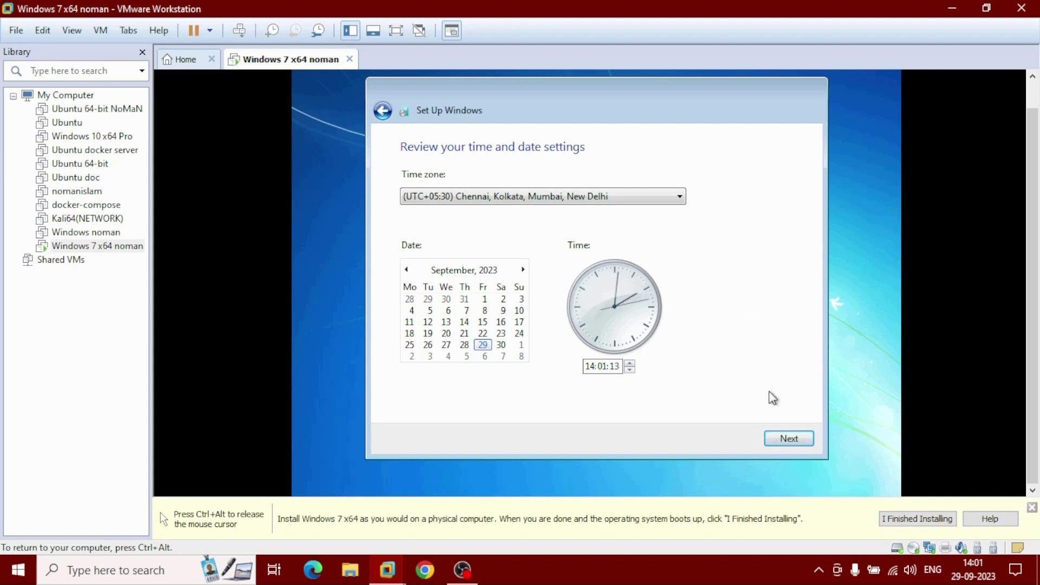
click(776, 433)
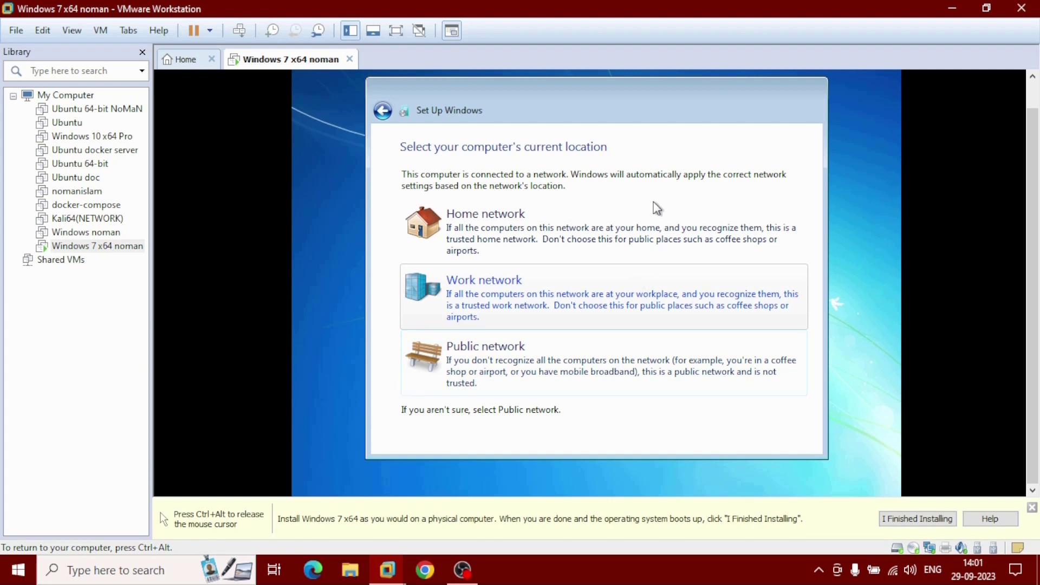
click(654, 243)
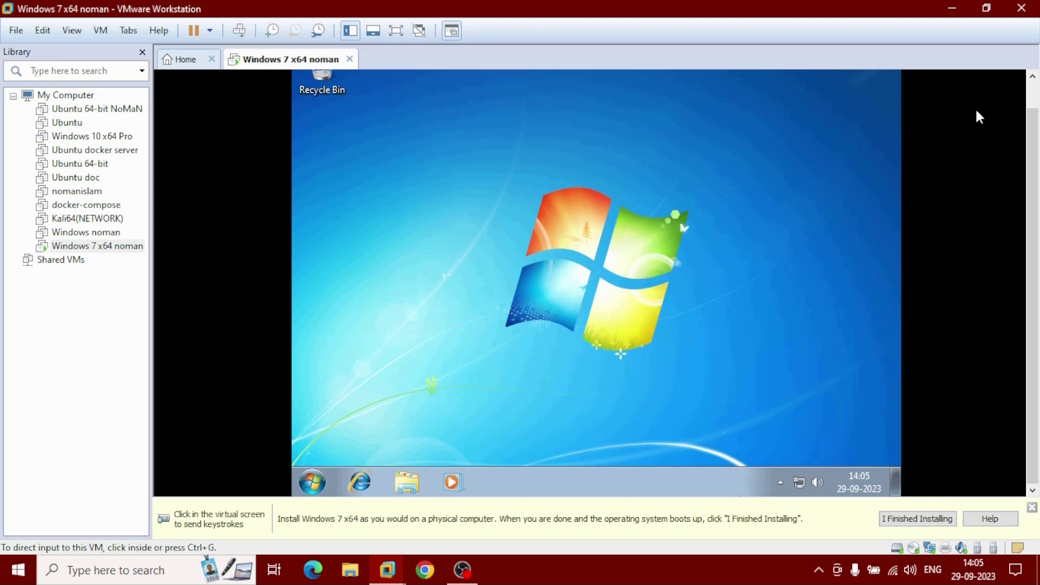
Release input to the host, show the Windows 7 guest full screen, and open the VM menu
click(978, 117)
key(ctrl+alt)
click(396, 31)
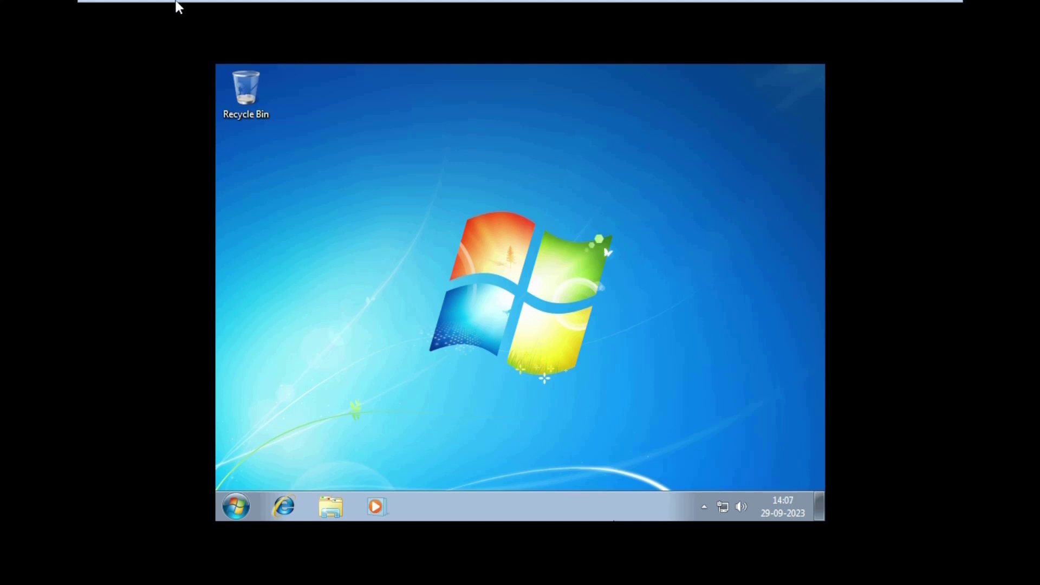
mouse_move(190, 5)
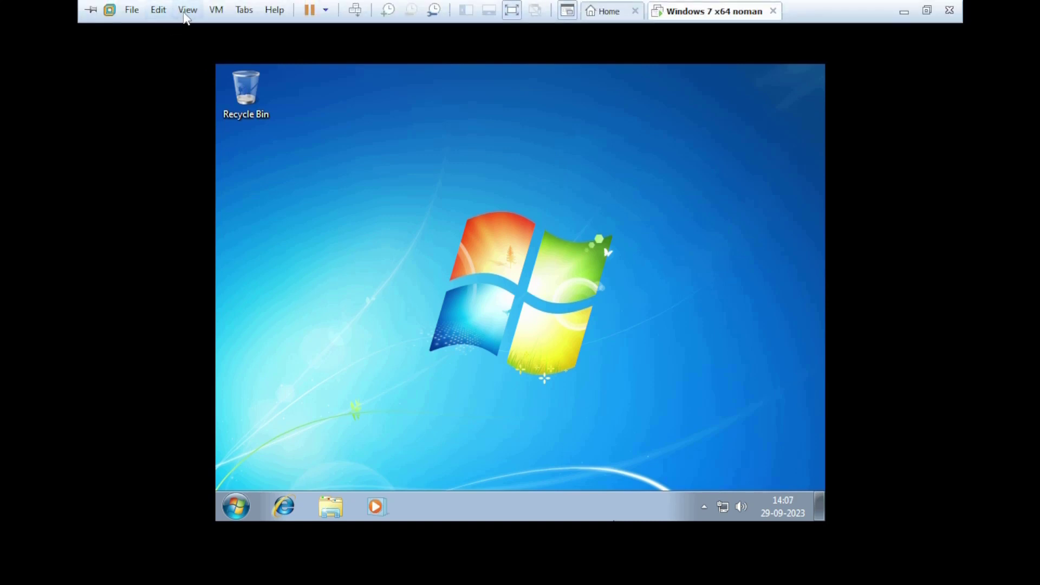
click(218, 14)
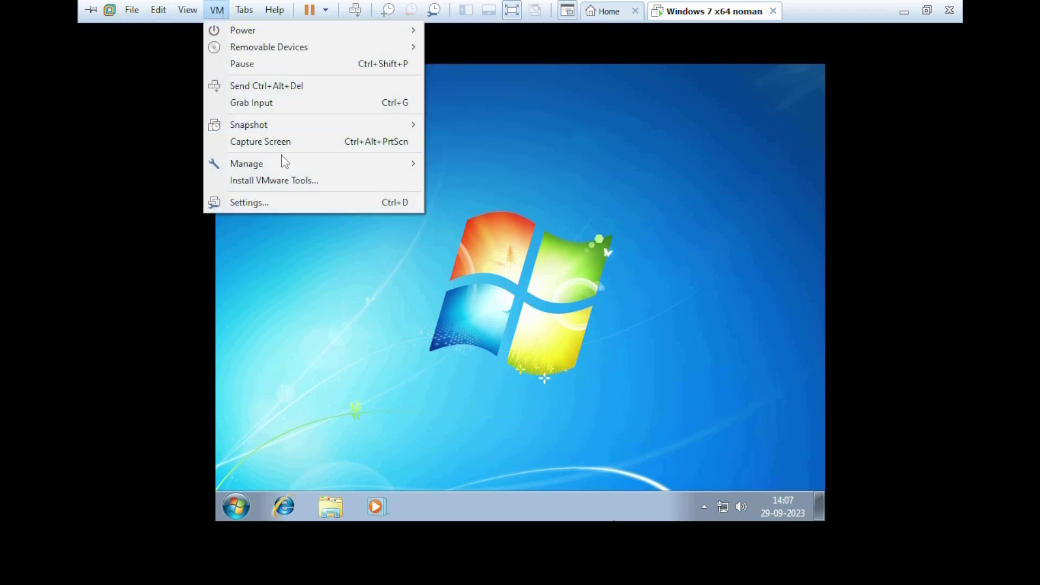
Mount the VMware Tools disc and launch setup64.exe from the guest's DVD drive D:
click(321, 182)
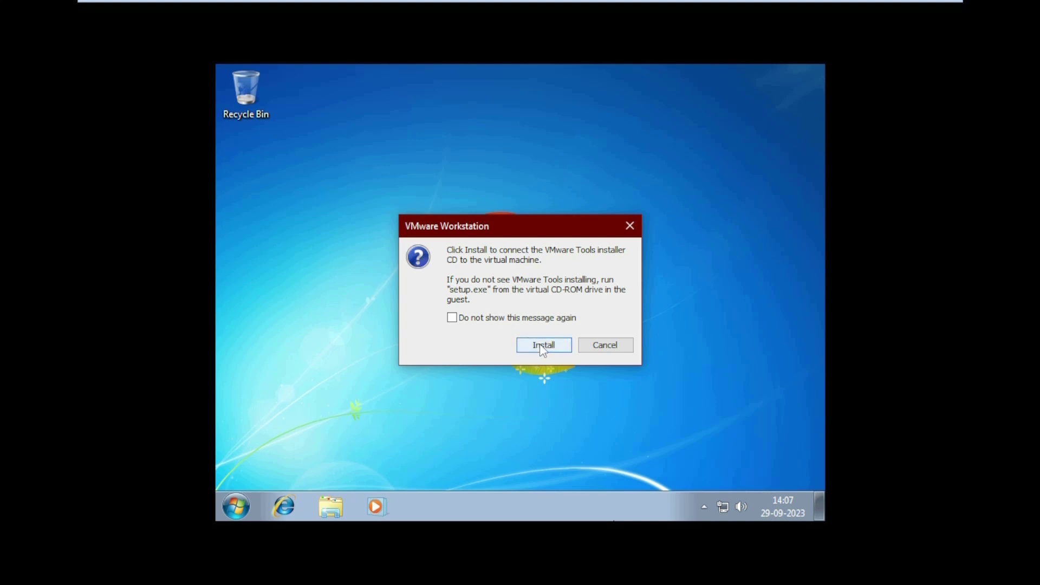
click(542, 349)
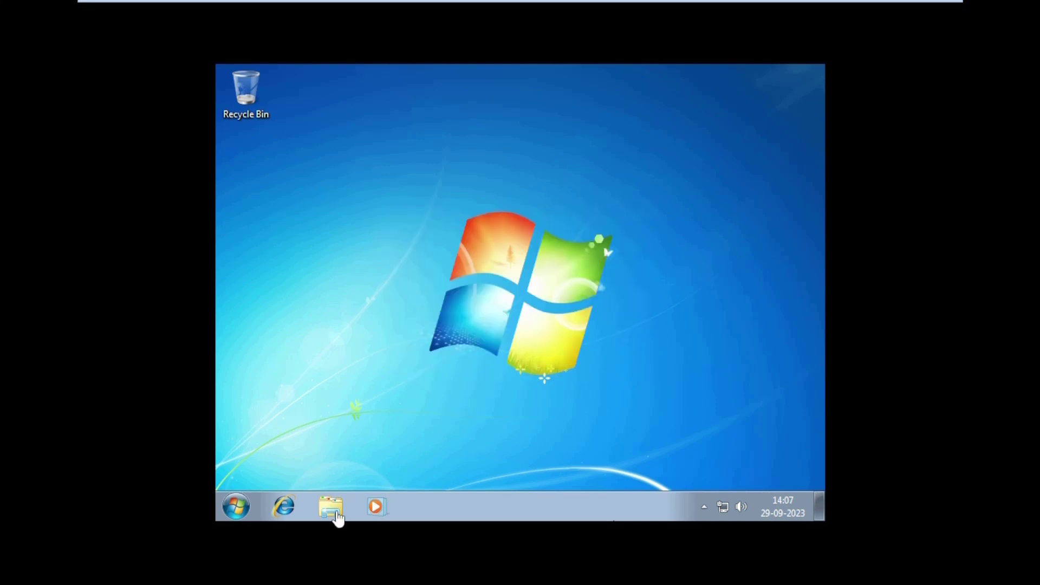
click(331, 509)
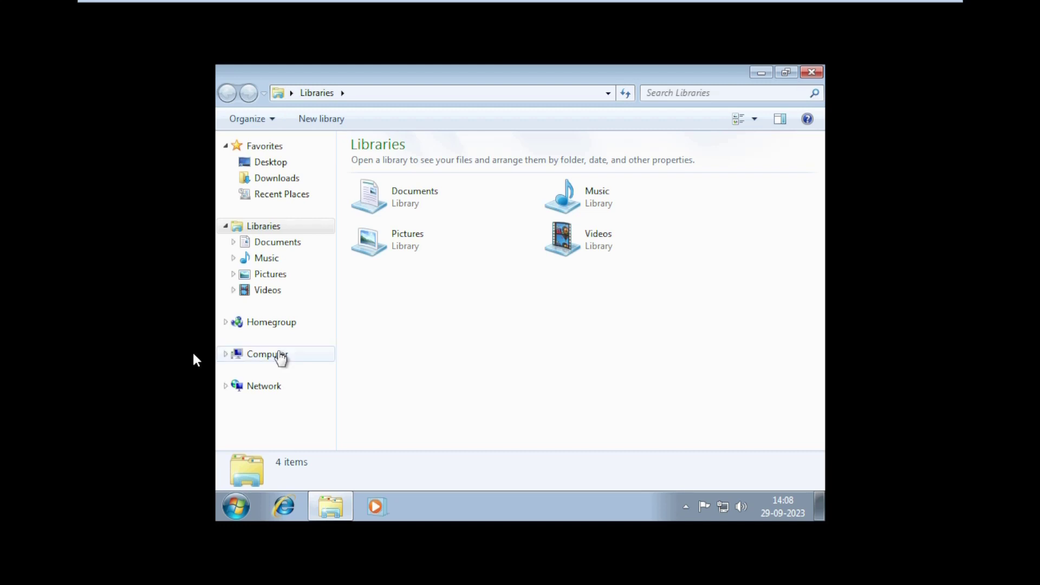
click(260, 355)
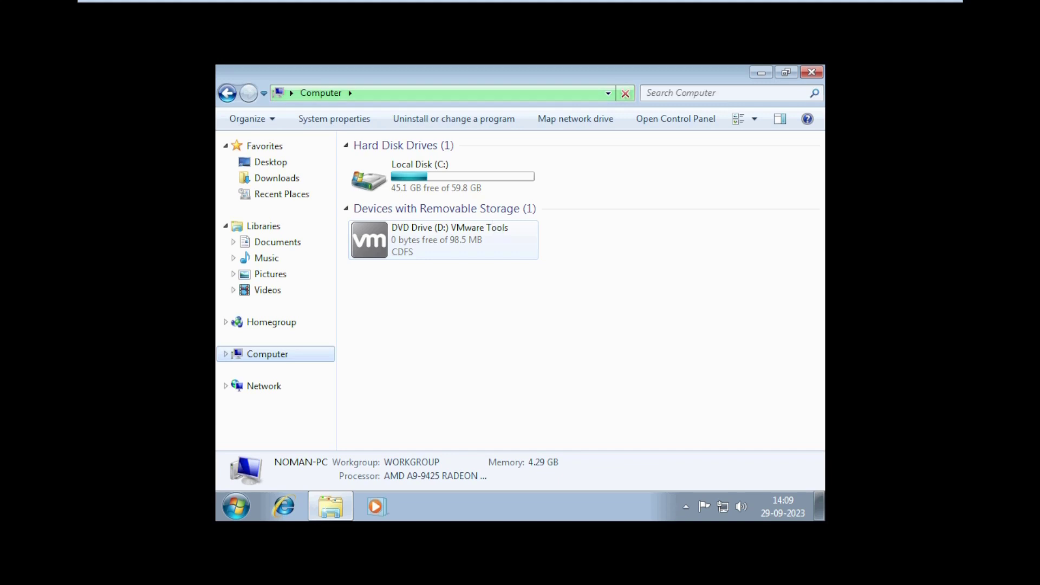
click(466, 246)
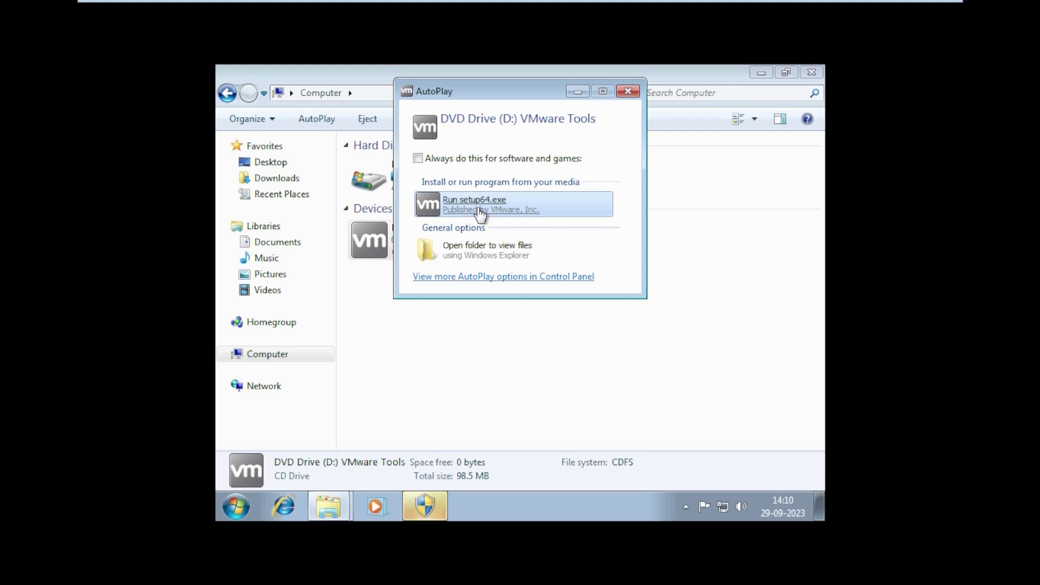
mouse_move(434, 510)
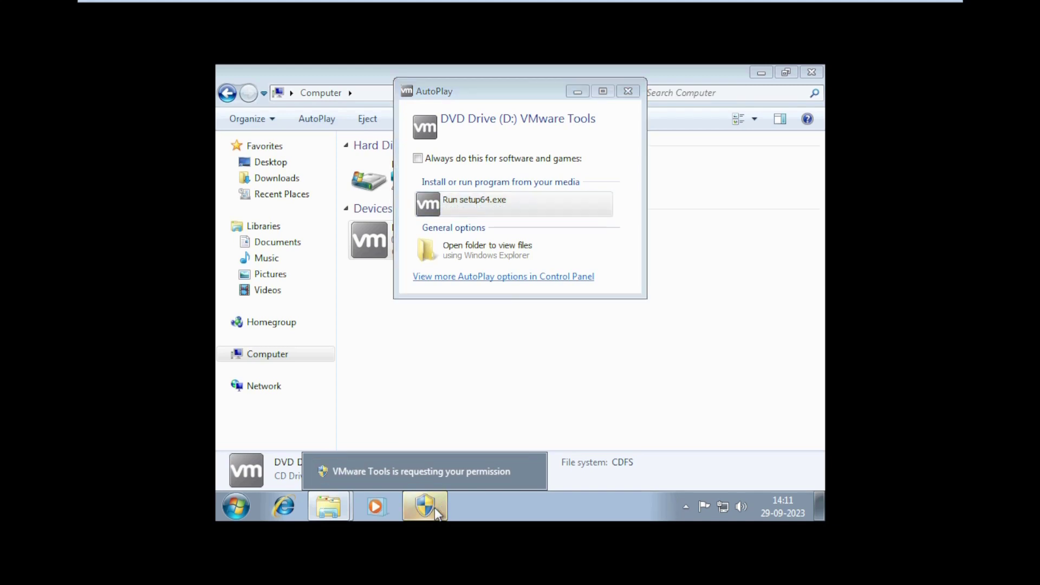
click(434, 508)
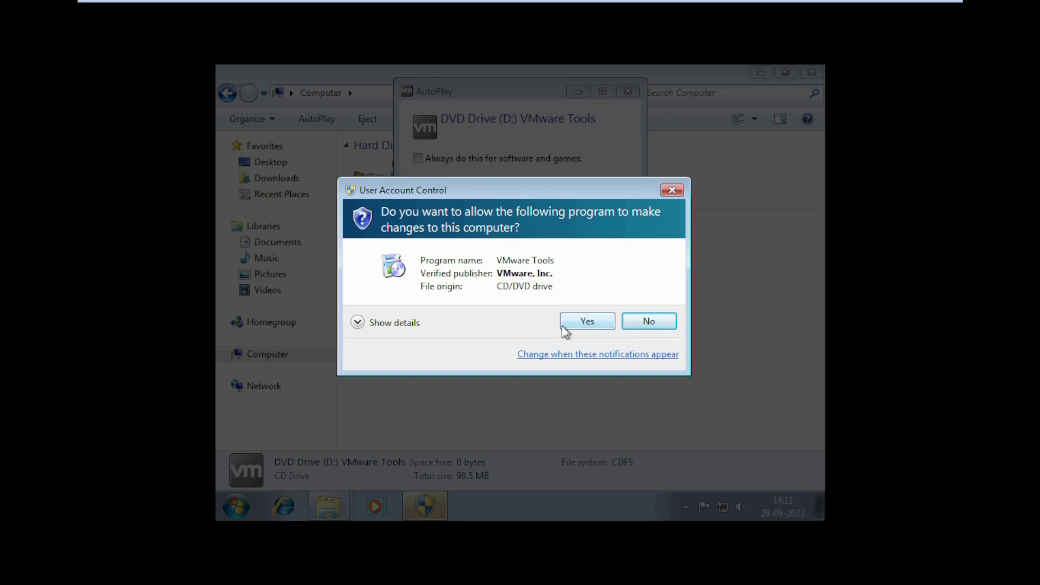
Allow VMware Tools setup through UAC and proceed with the Typical setup type
click(563, 327)
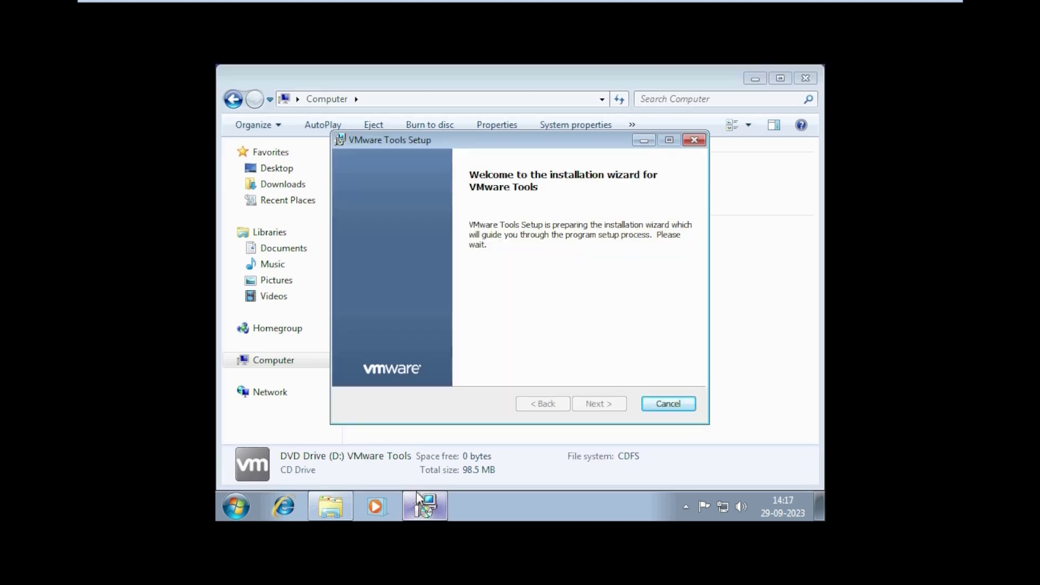
mouse_move(414, 491)
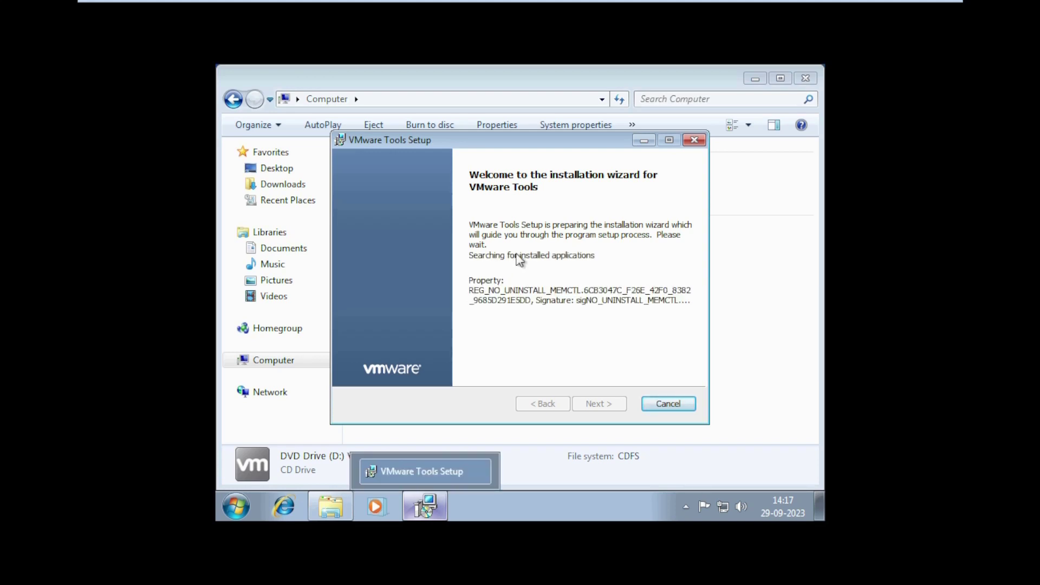
click(596, 404)
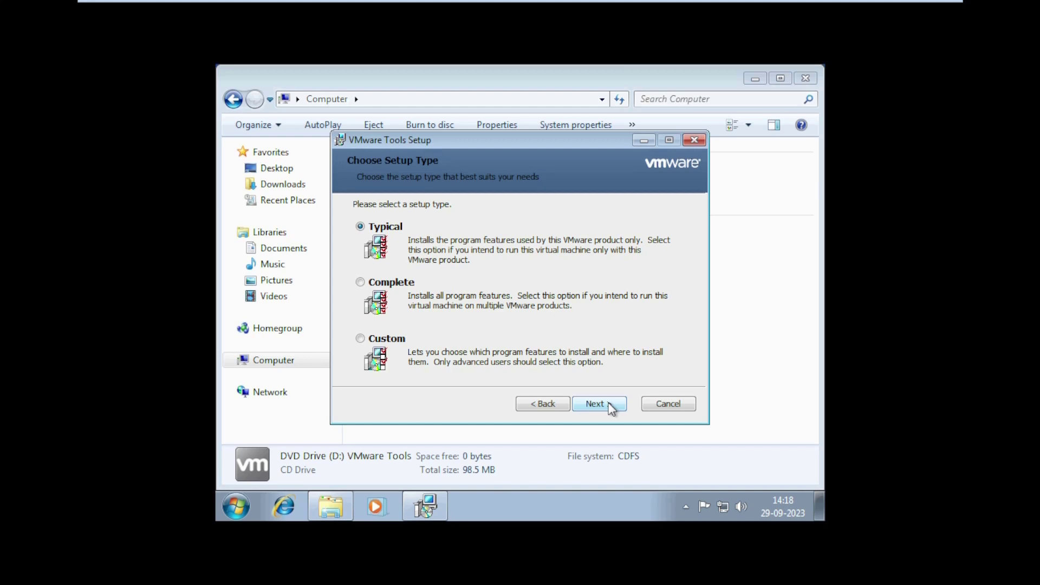
click(610, 406)
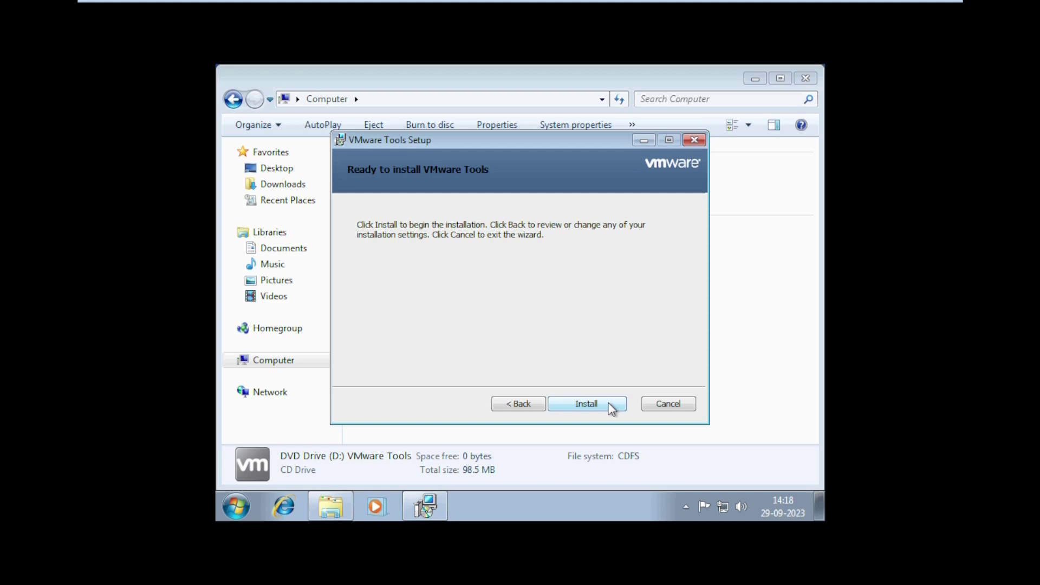
Install VMware Tools with the Typical setup and wait for the Completed page
click(611, 409)
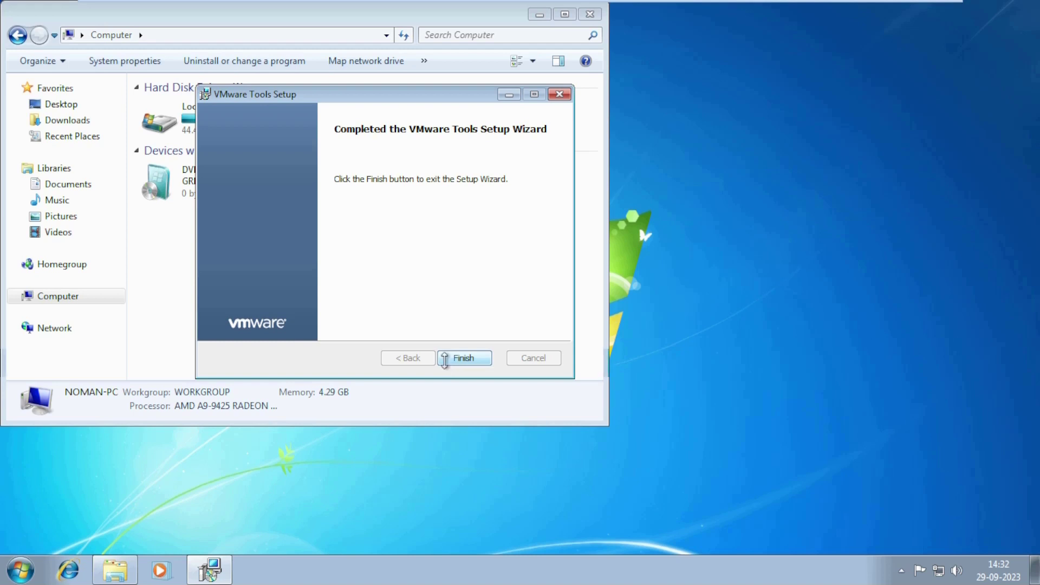
Finish the VMware Tools wizard and restart the Windows 7 guest to apply it
click(463, 358)
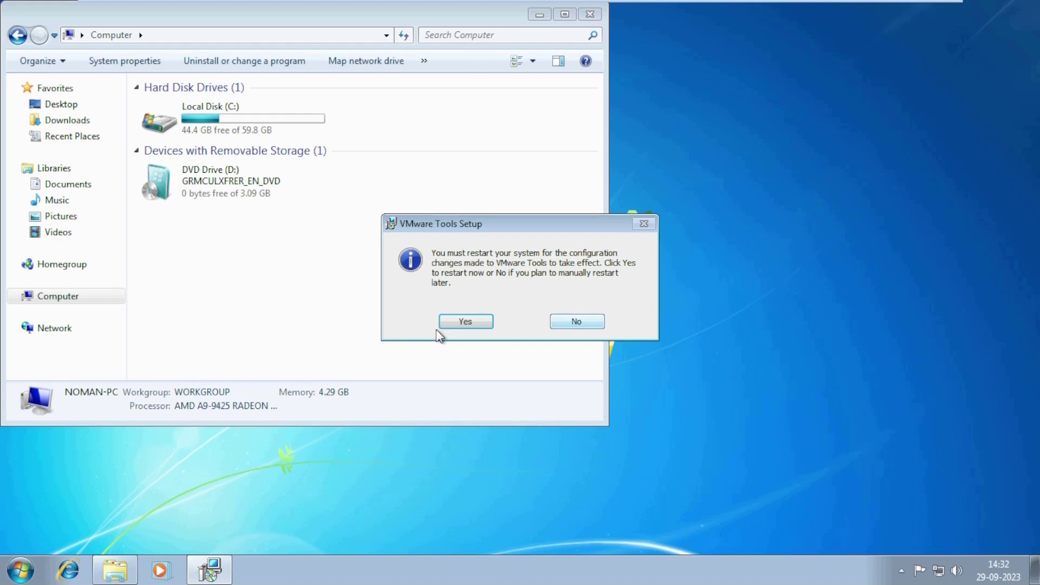
click(440, 327)
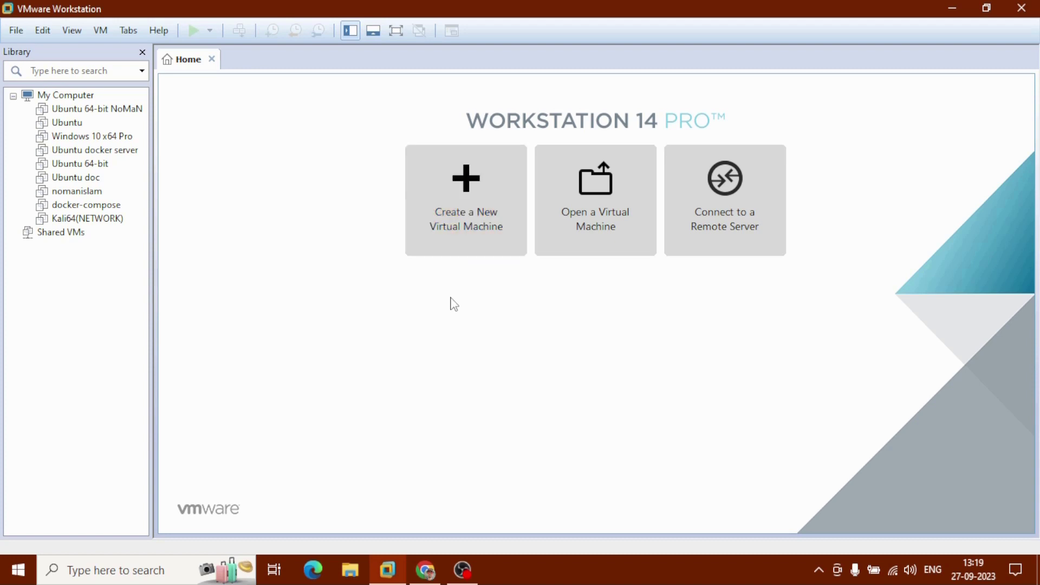
Search Google for 'microsoft evaluation windows 10' and open the Windows 10 Enterprise Evaluation Center result
click(435, 574)
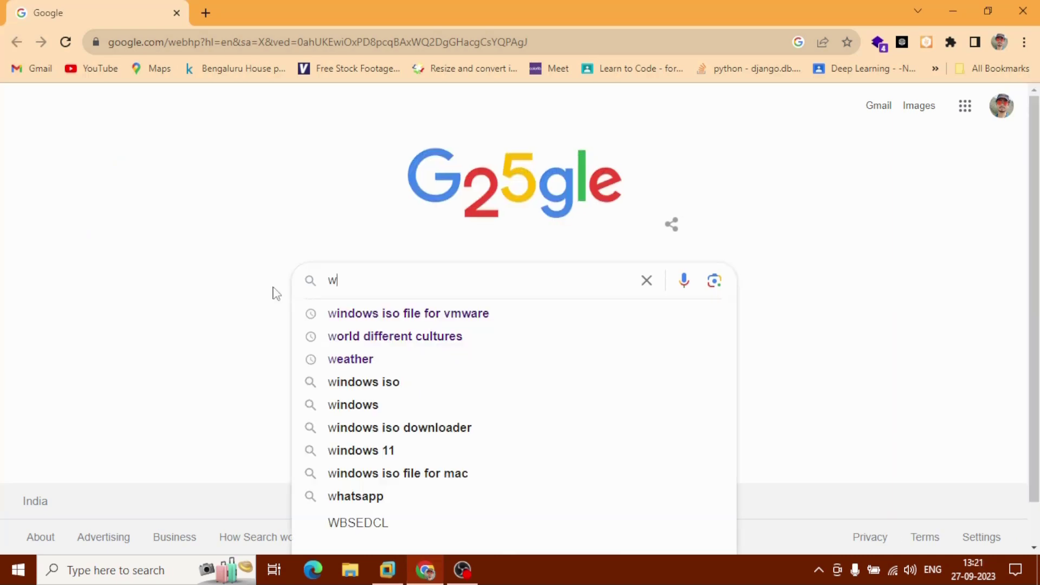
text(ndow)
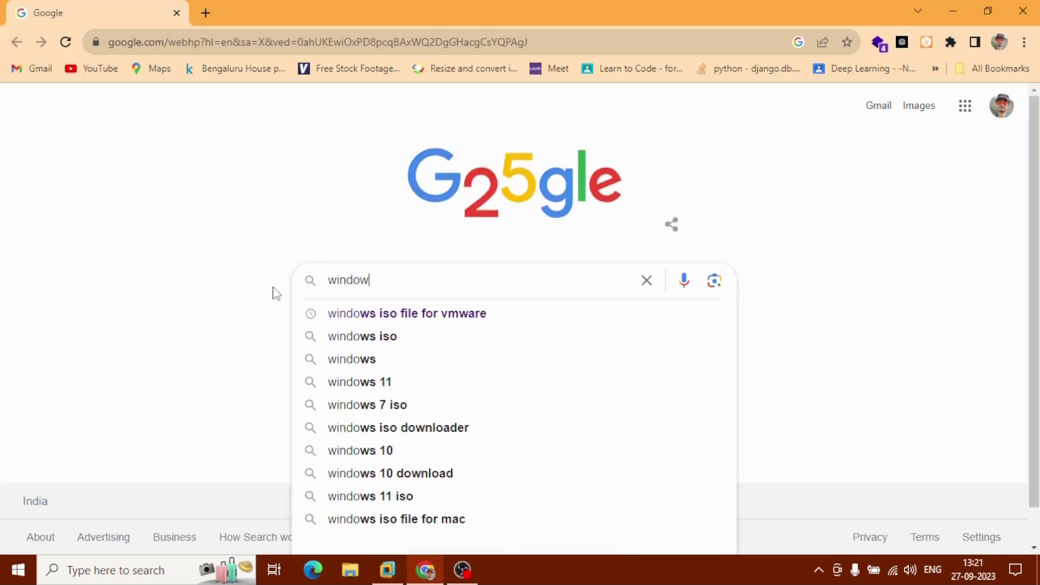
text(s iso file fo)
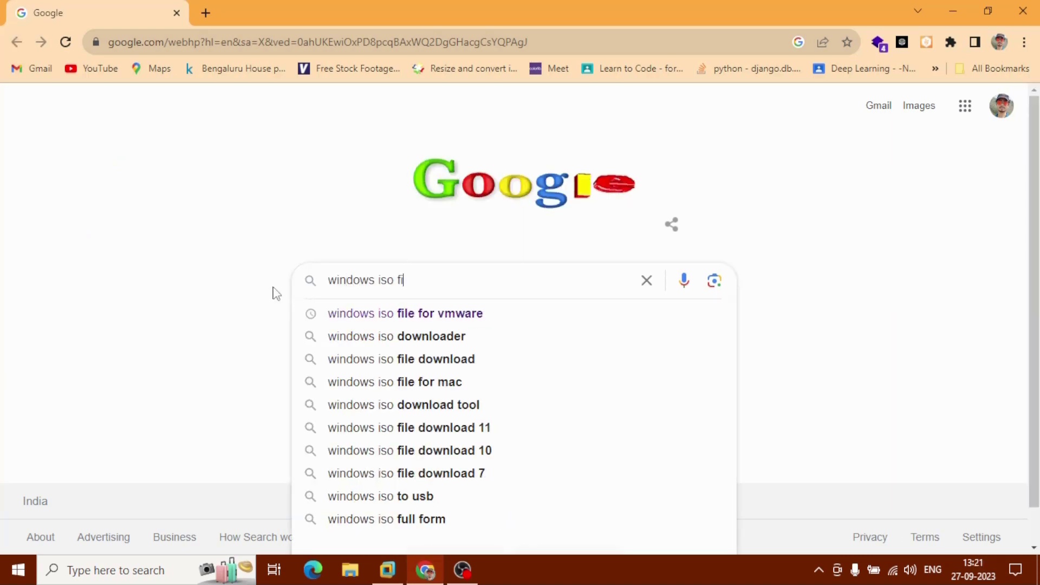
text(r)
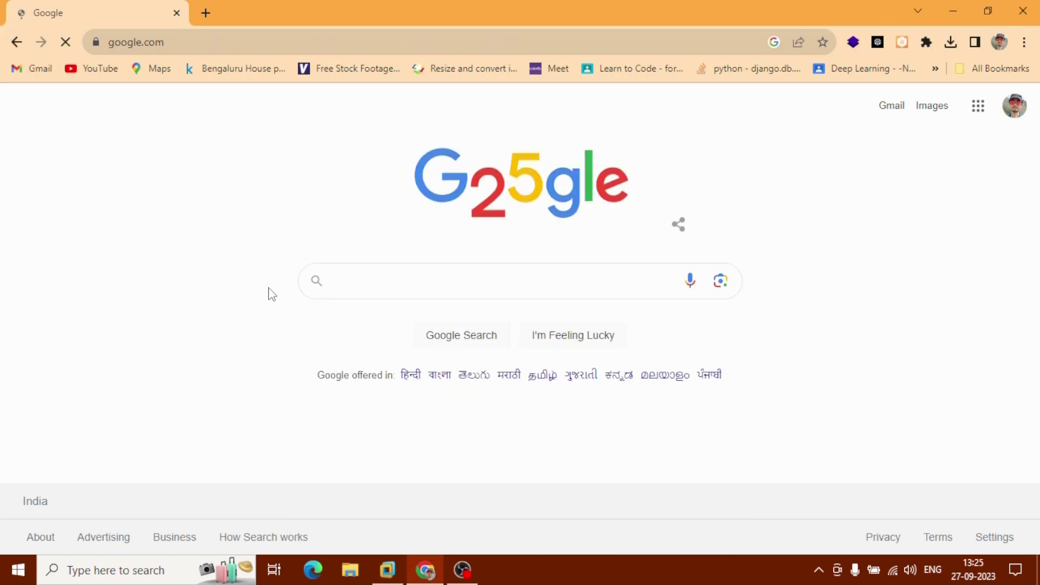
text(microsoft)
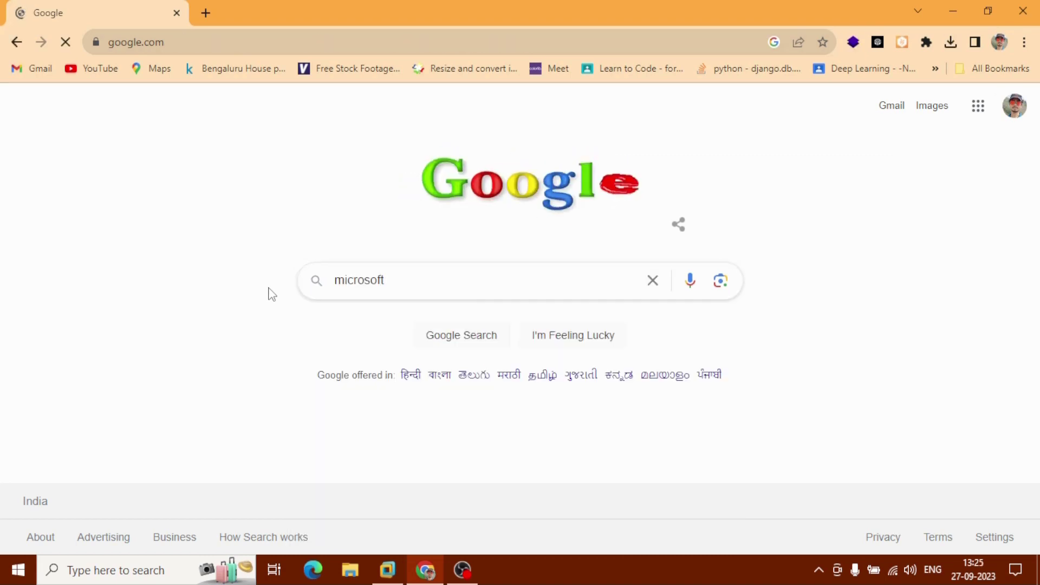
text( evalu)
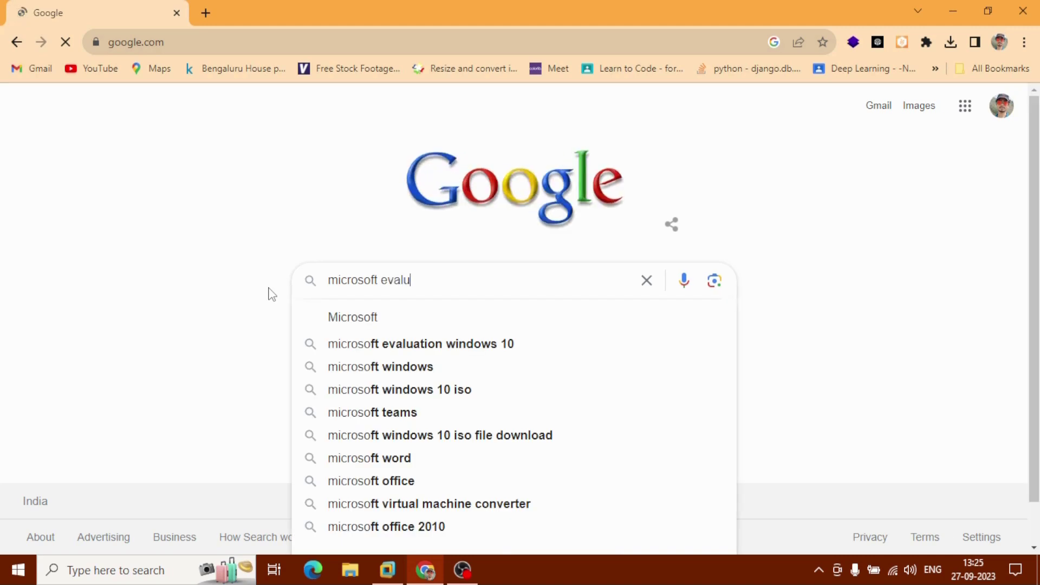
text(ation )
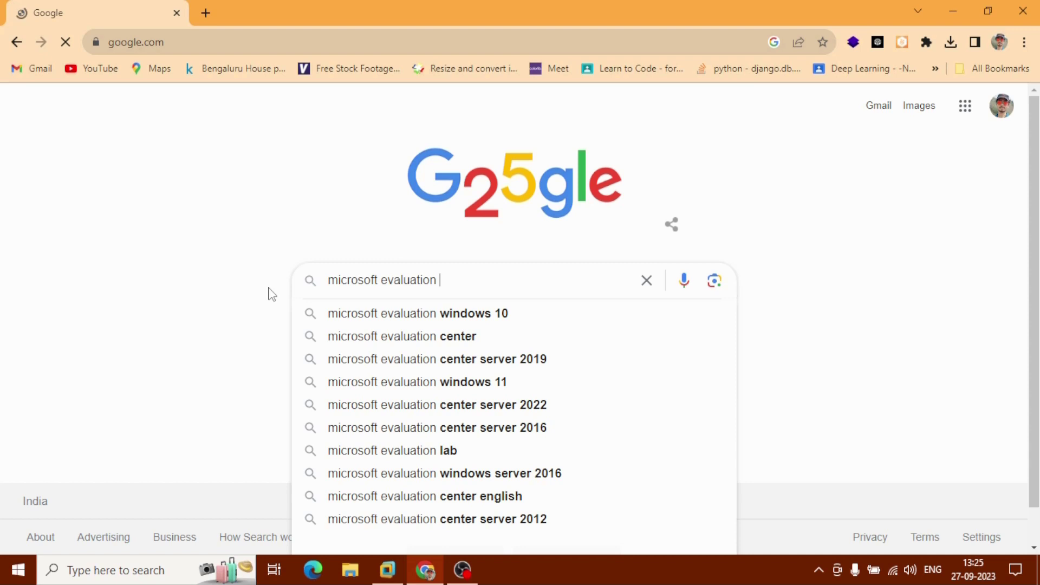
text(windows 10)
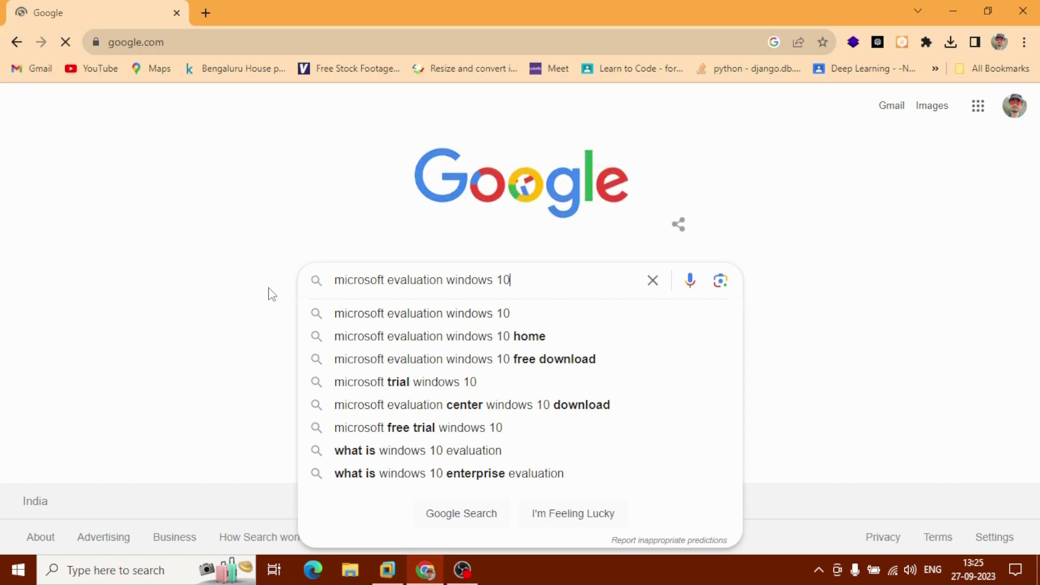
key(Return)
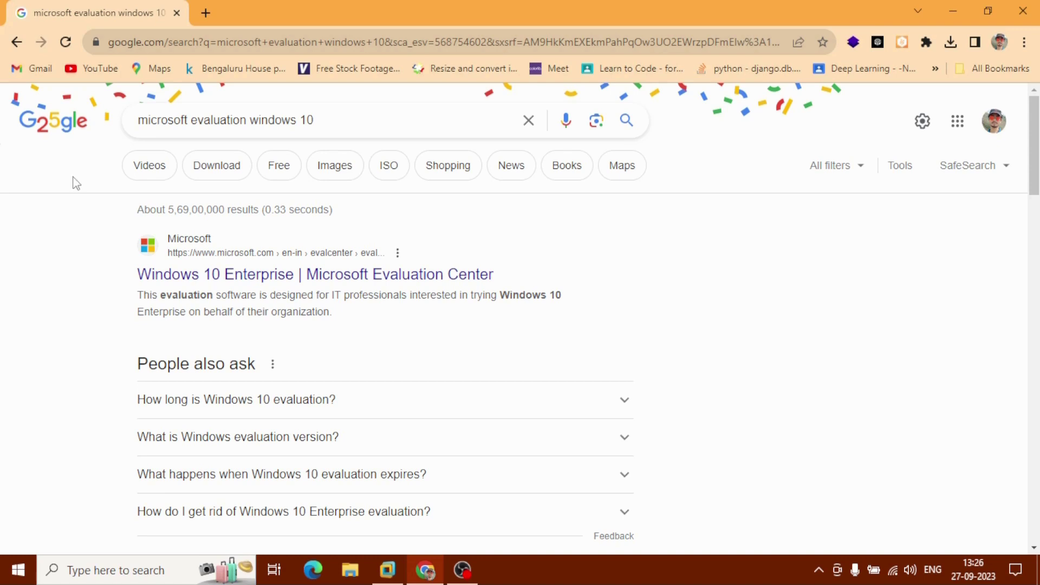
click(265, 291)
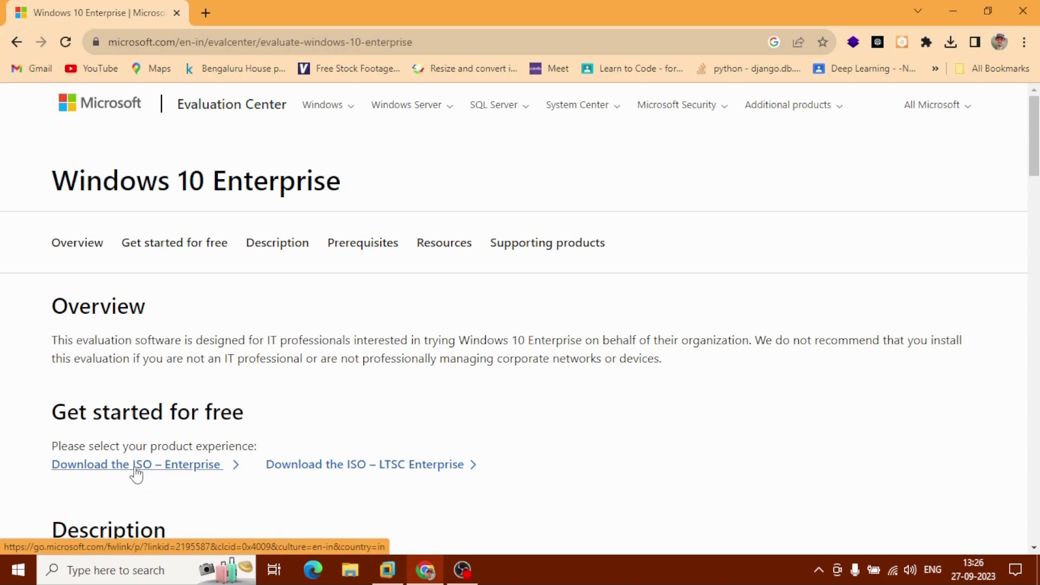
View the Windows 10 Enterprise ISO download registration form, then minimize Chrome
click(148, 470)
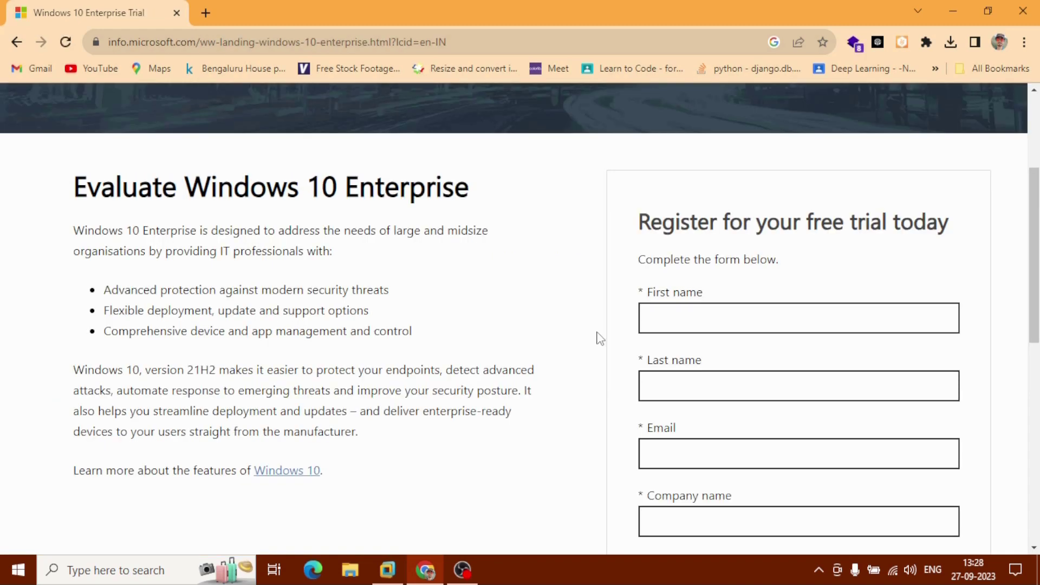
scroll(634, 388, down, 5)
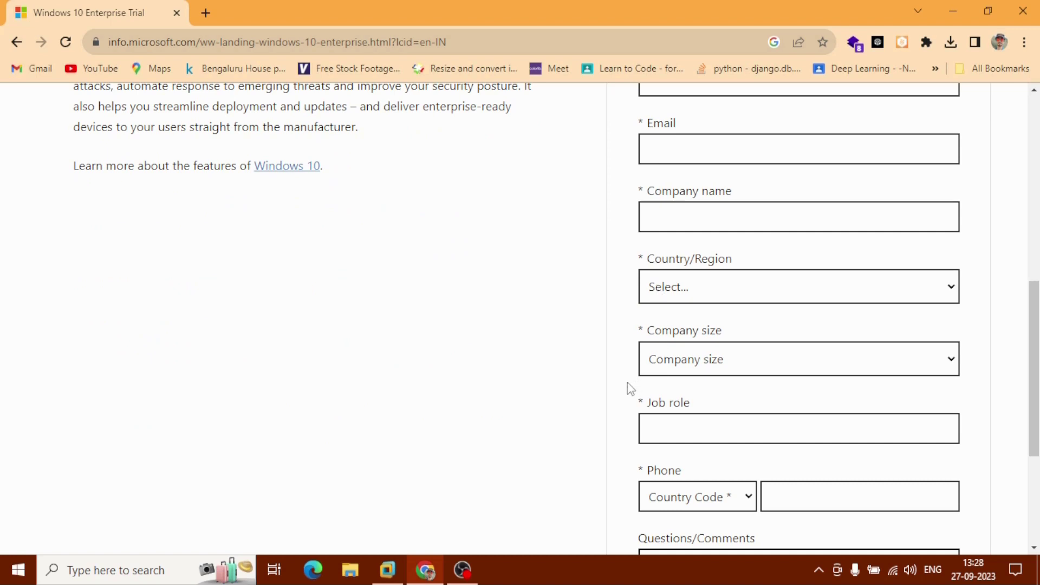
scroll(630, 388, down, 3)
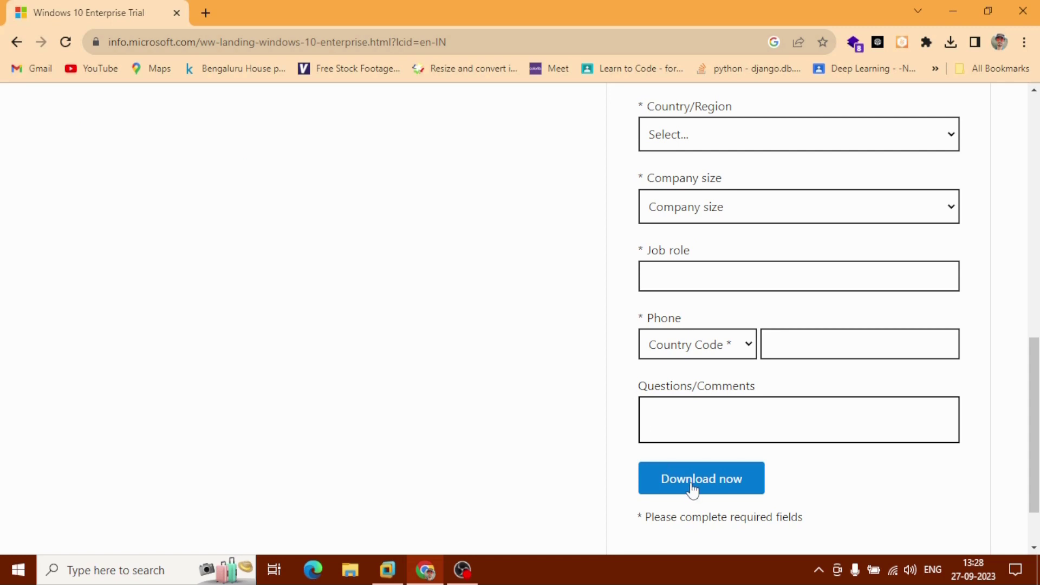
click(951, 7)
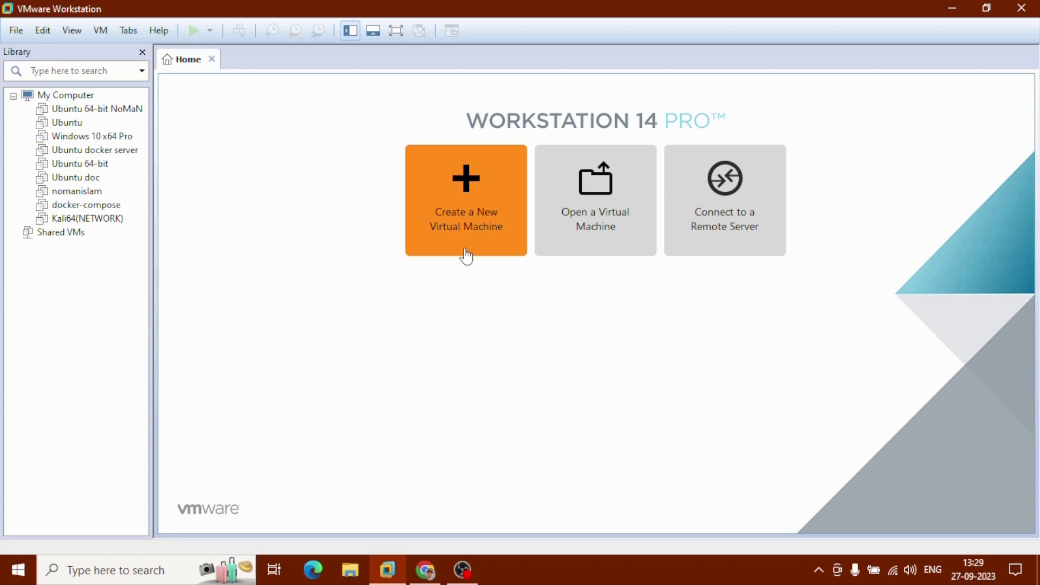
Start a Typical new VM, installing the OS later, with Microsoft Windows, Windows 10 x64 as guest
click(472, 209)
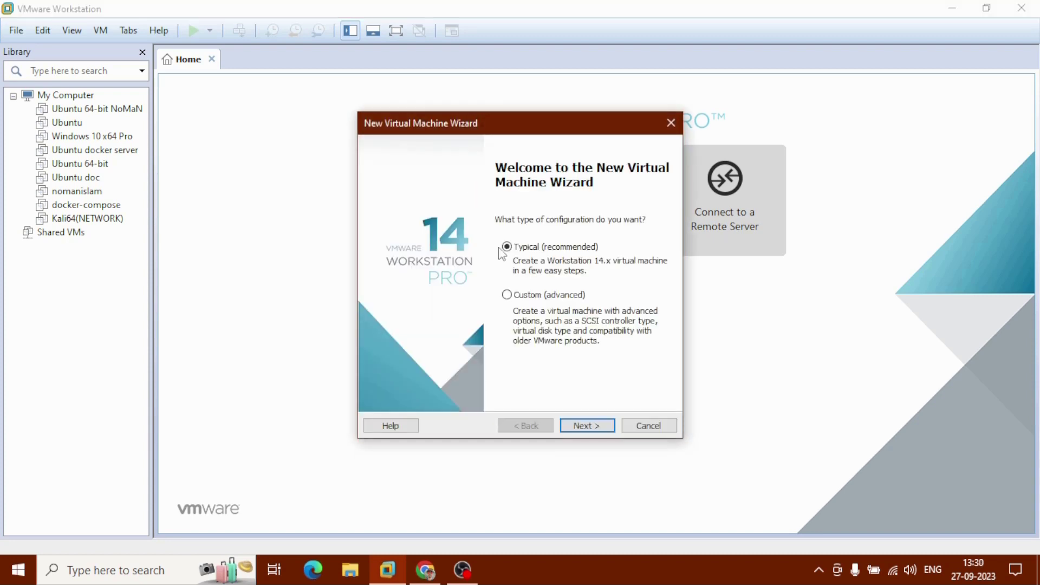
click(593, 426)
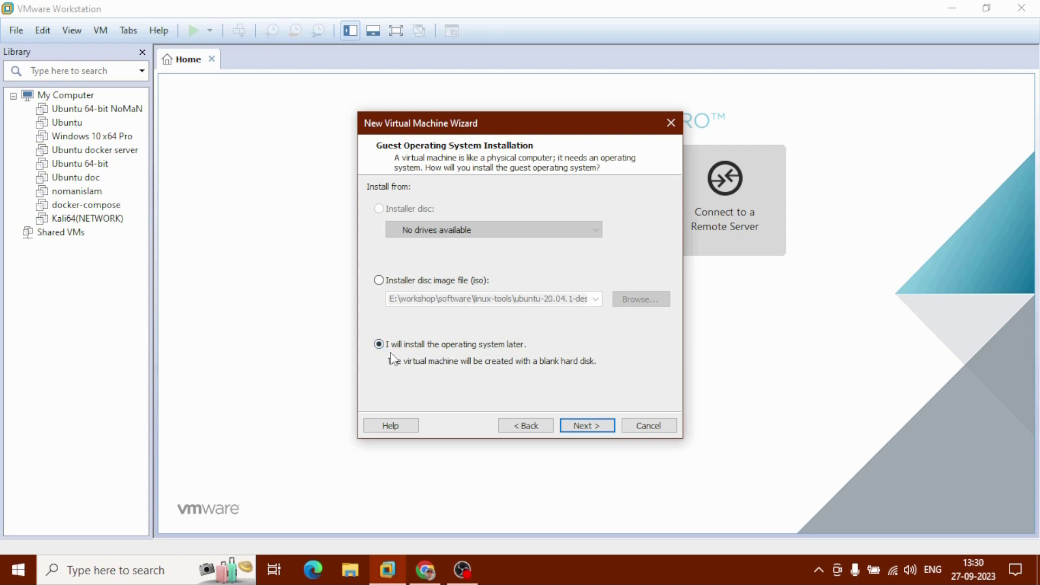
click(594, 429)
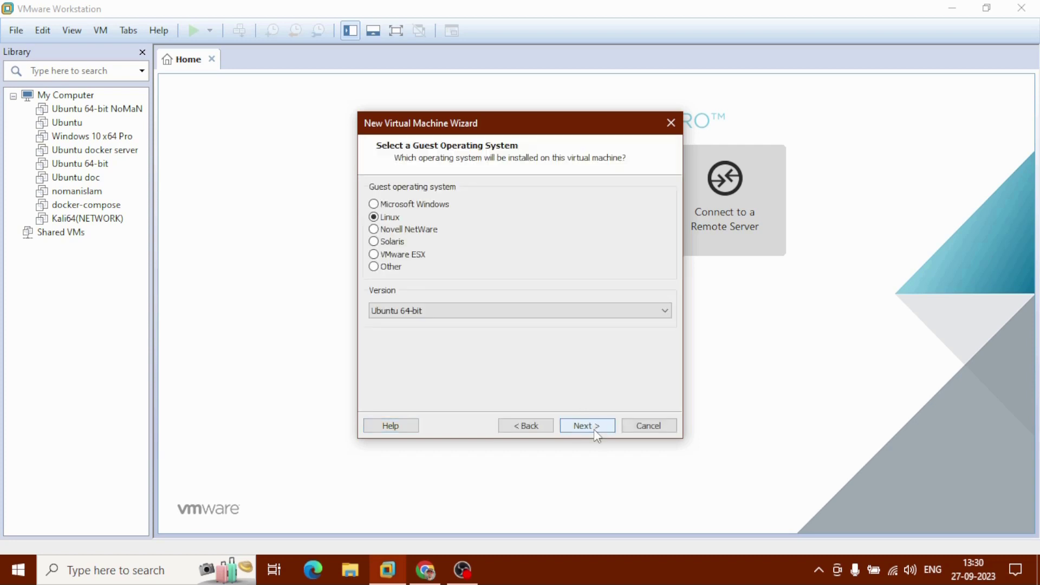
click(421, 209)
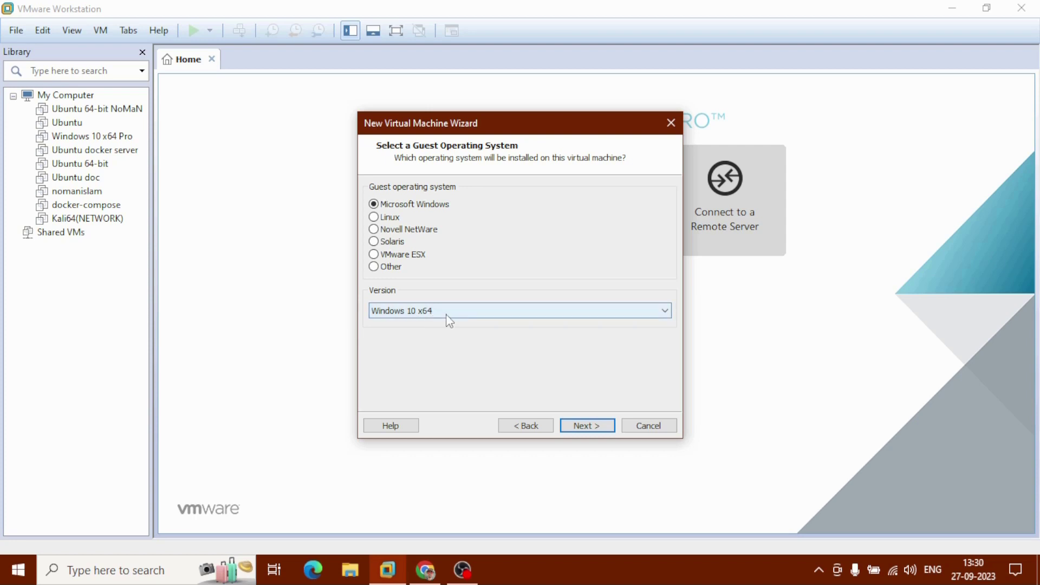
Name the new virtual machine 'Windows noman'
click(580, 426)
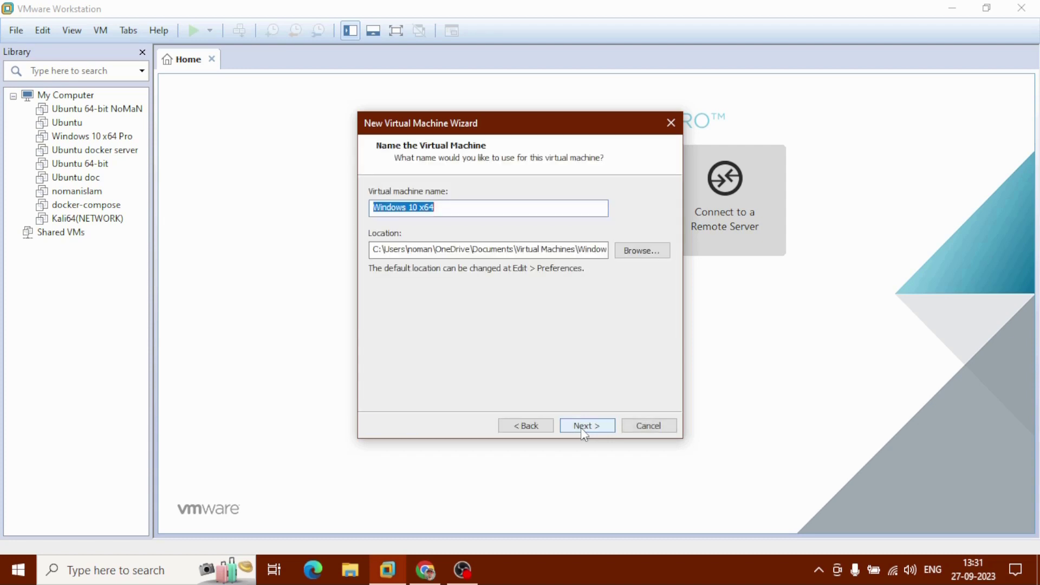
click(452, 208)
drag(451, 208, 408, 208)
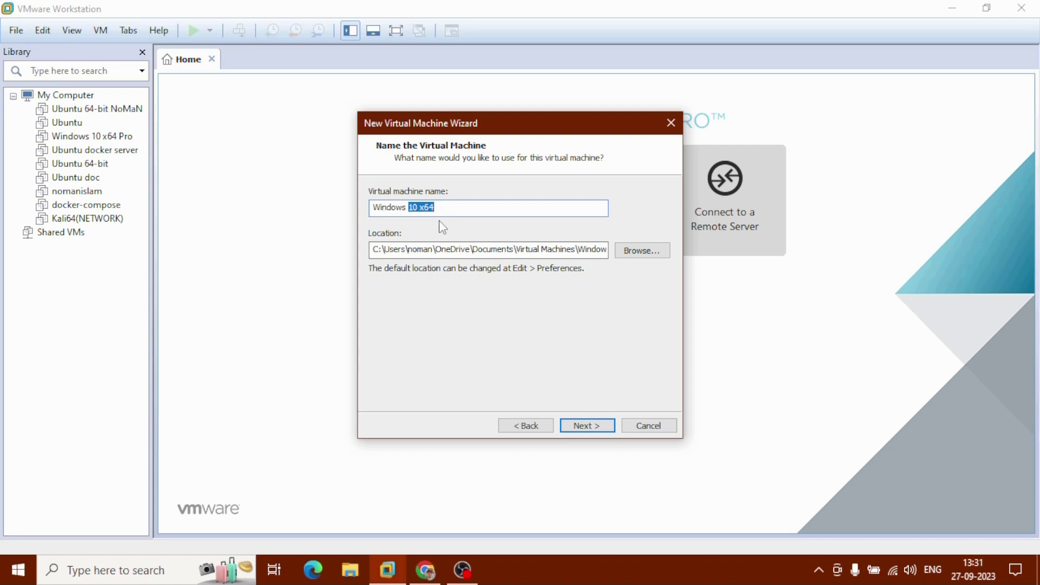
text(noman)
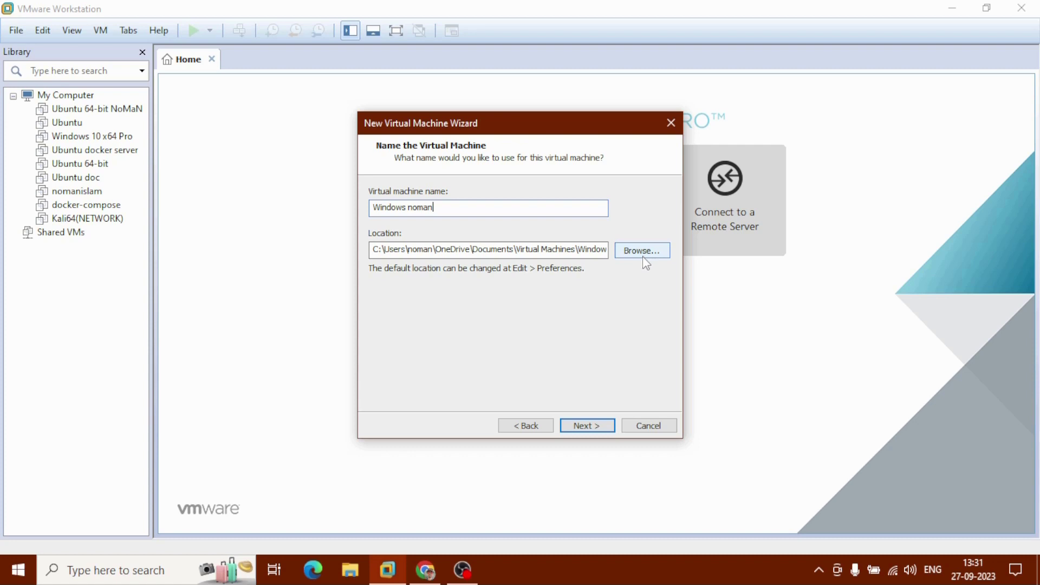
Store the VM in a newly created folder, D:\windows noman
click(643, 256)
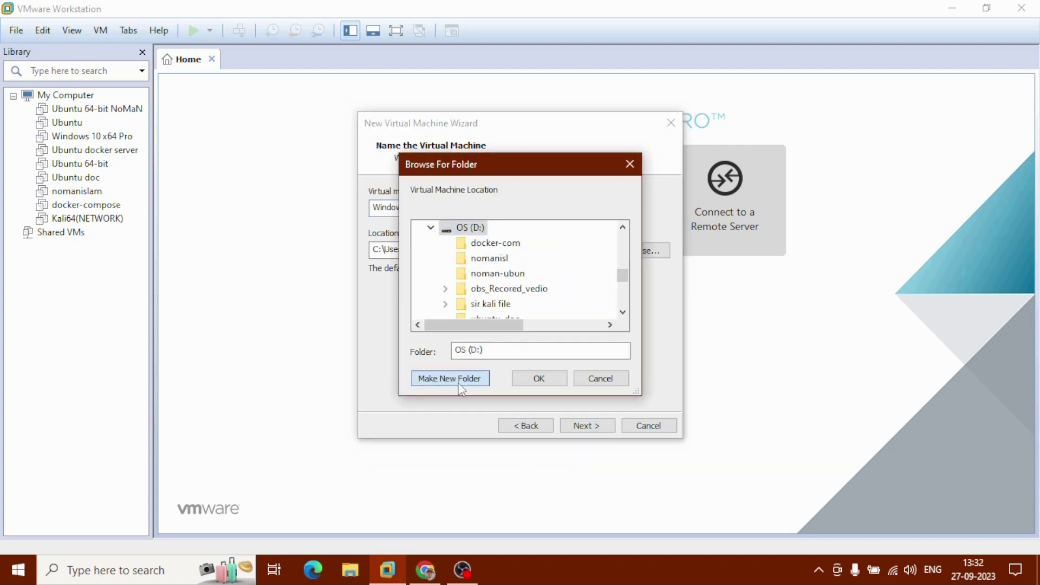
click(460, 381)
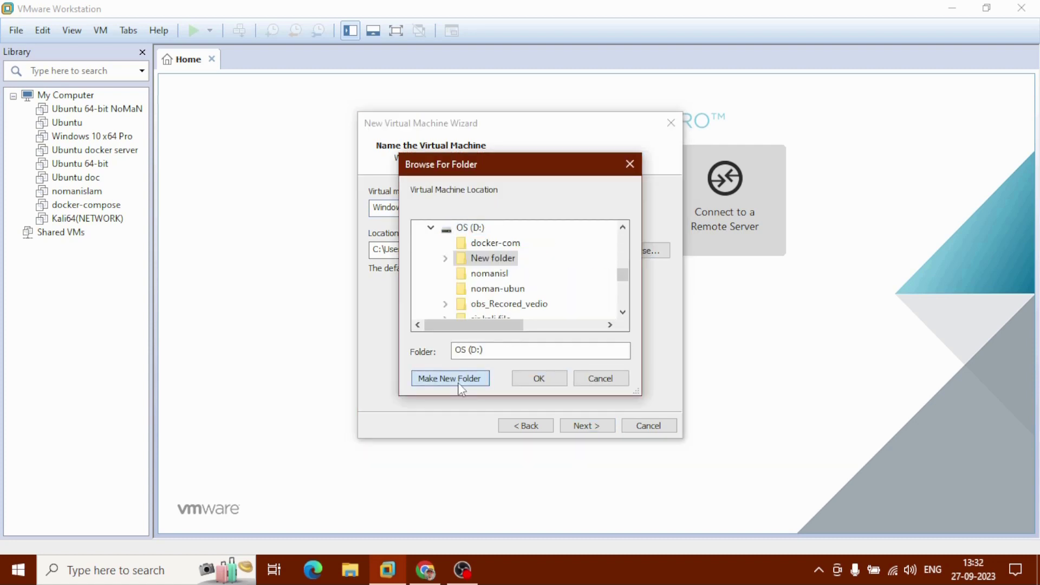
text(windows noman)
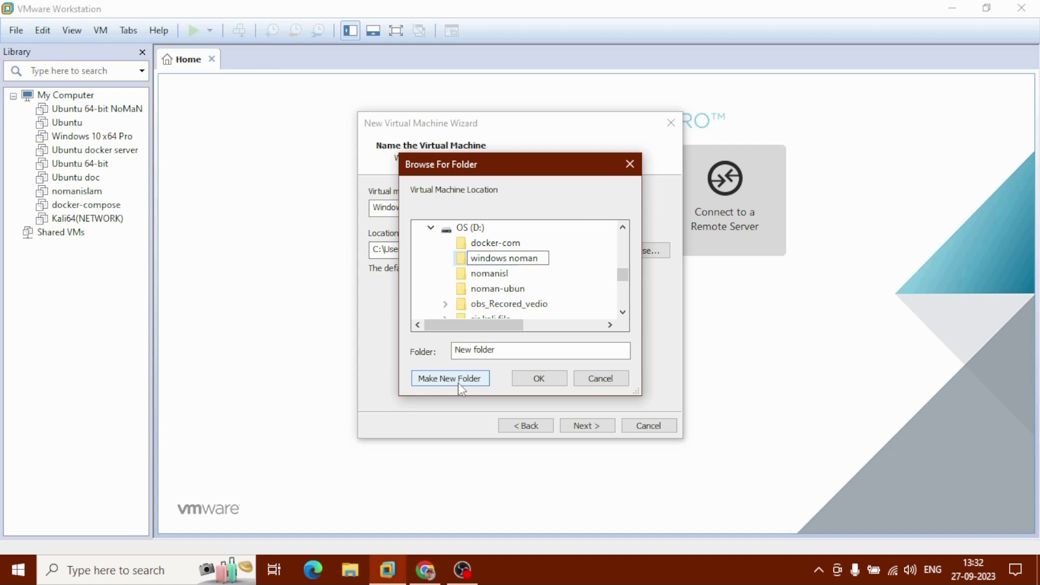
key(Escape)
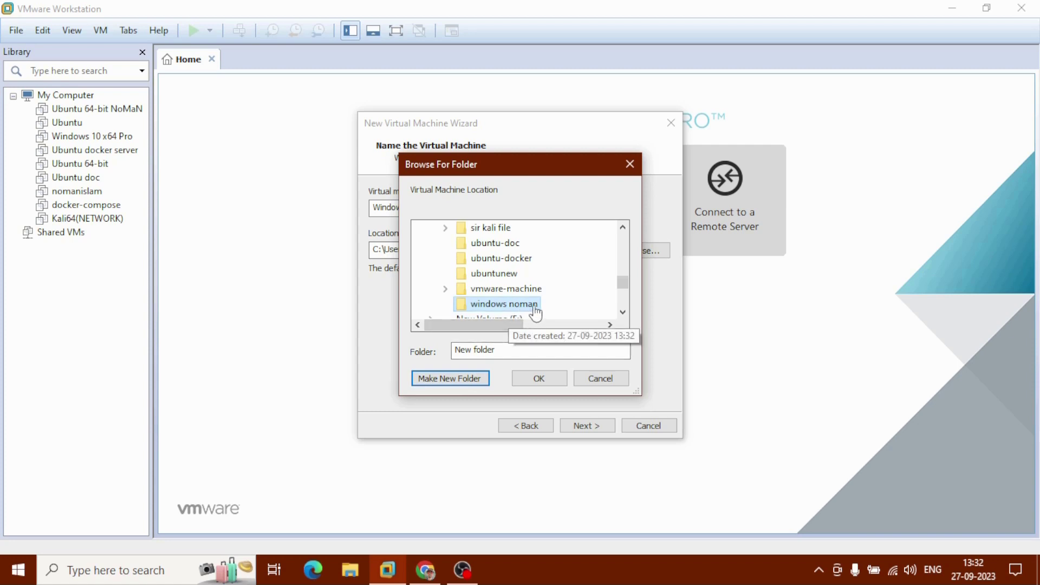
click(540, 378)
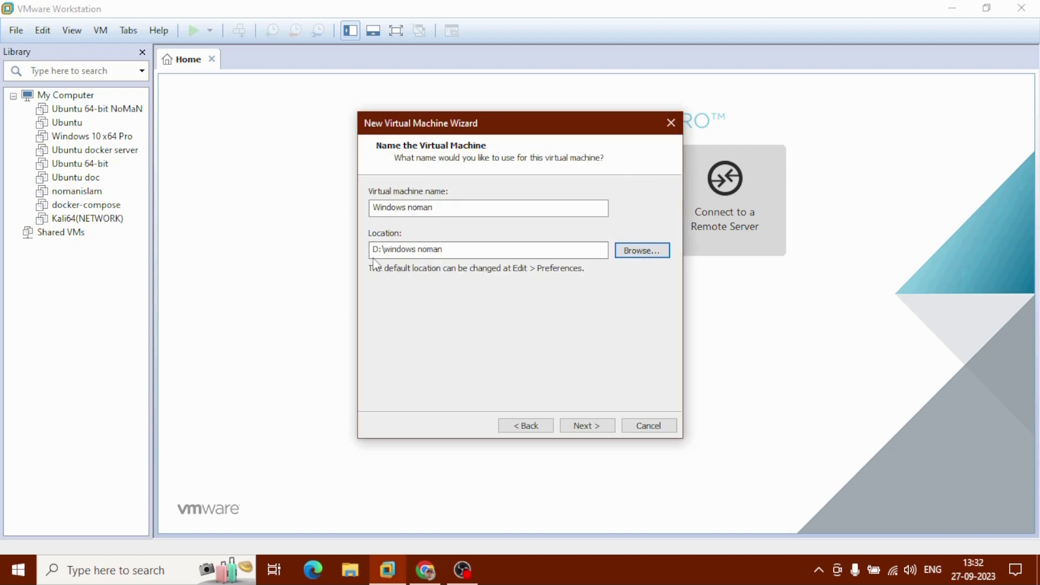
Keep the default disk capacity and set the VM's memory to 4 GB
click(580, 426)
click(583, 432)
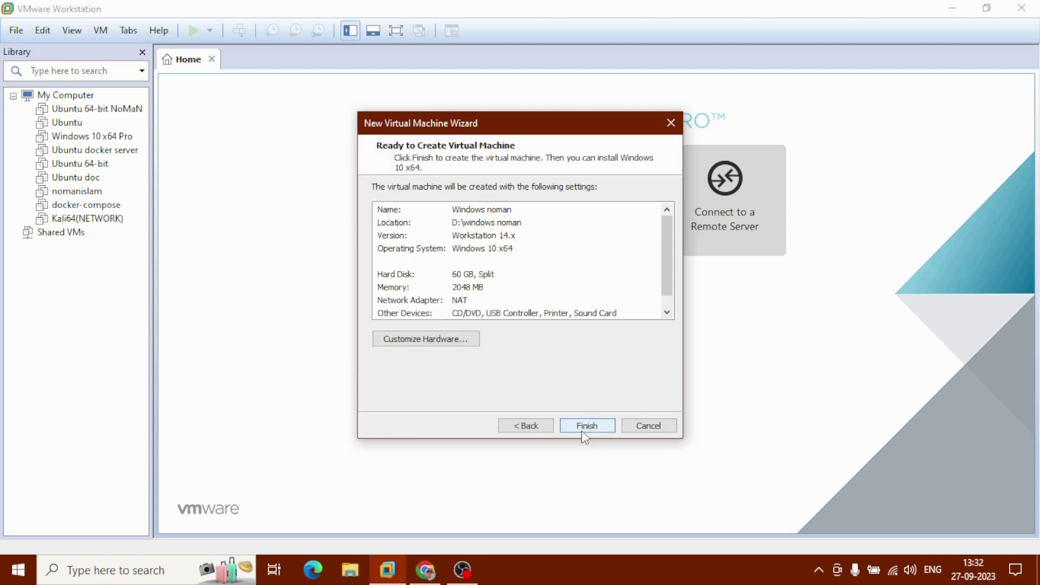
click(422, 341)
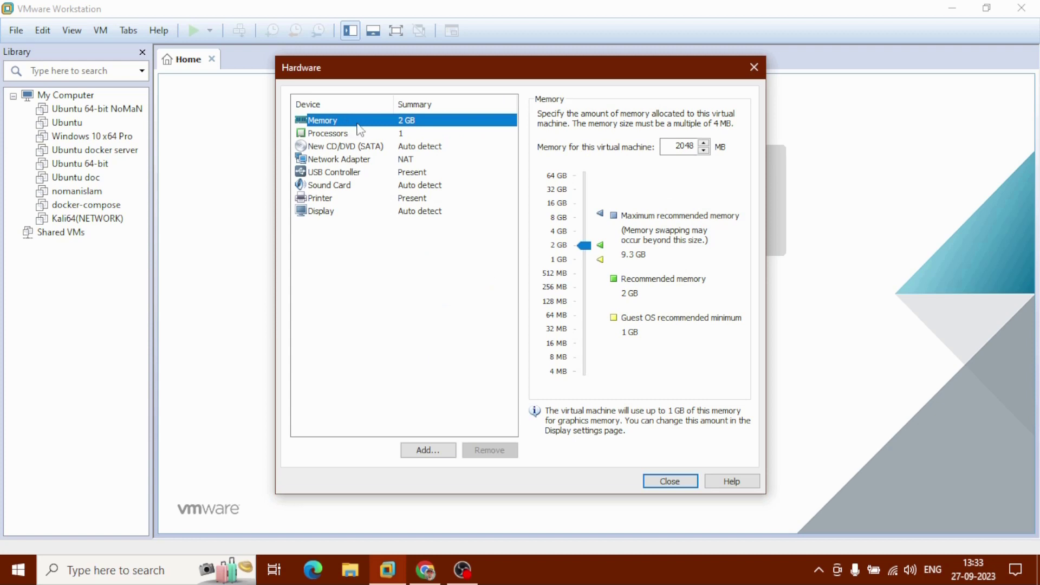
drag(584, 246, 586, 234)
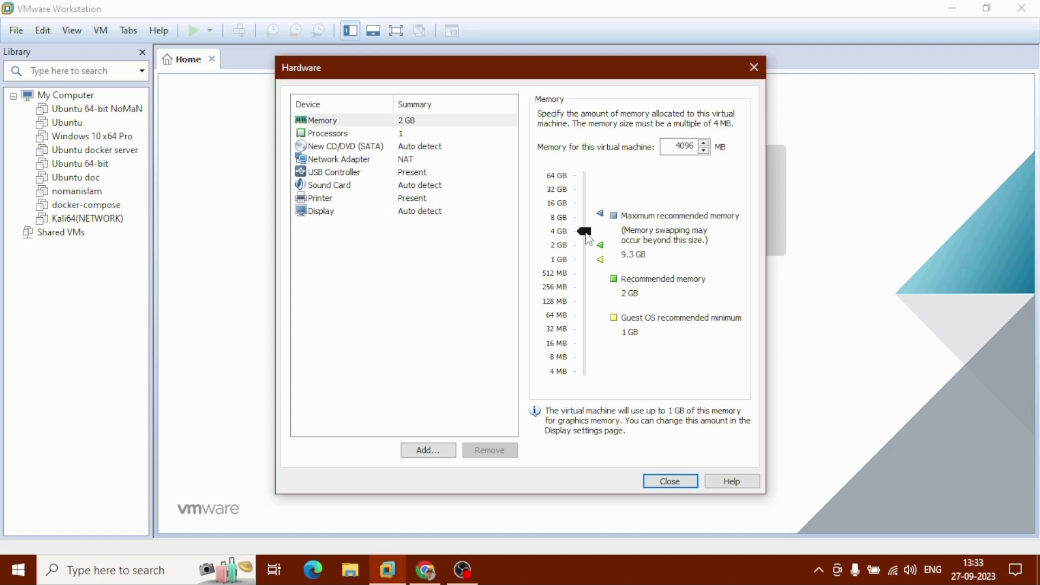
click(373, 119)
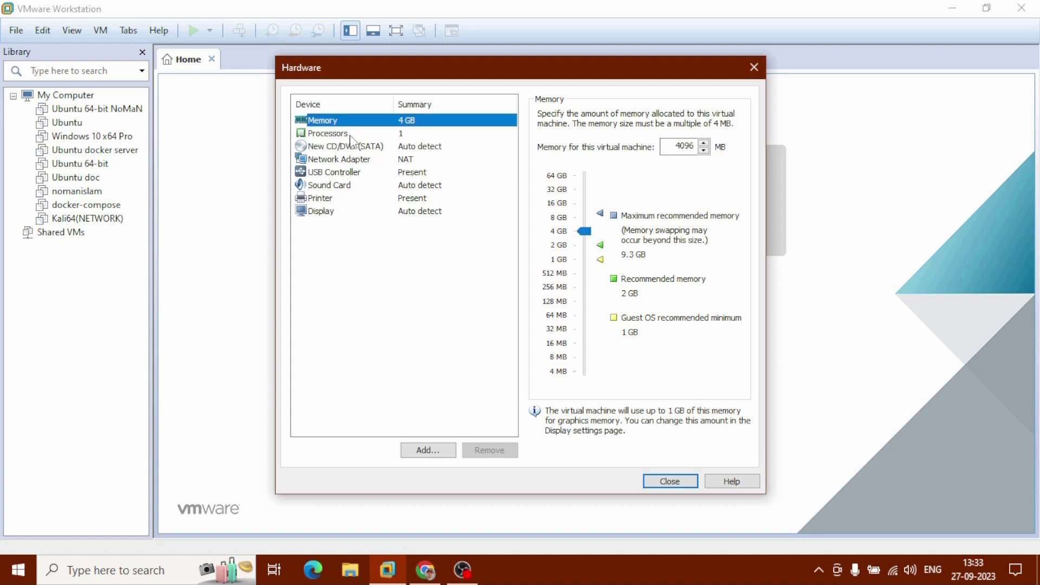
Give the VM 2 processors and enable Intel VT-x/EPT or AMD-V/RVI virtualization
click(353, 142)
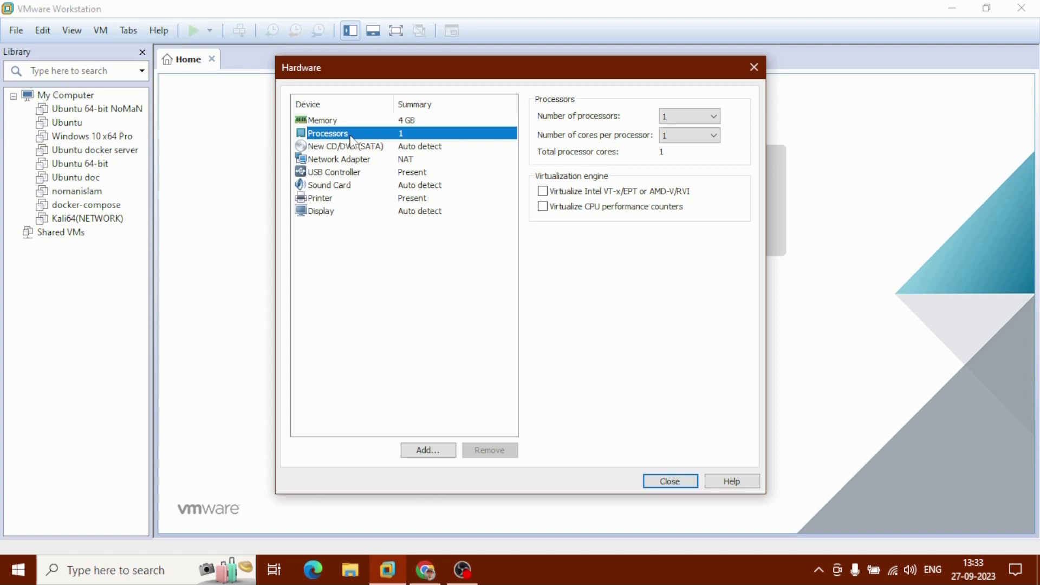
click(692, 116)
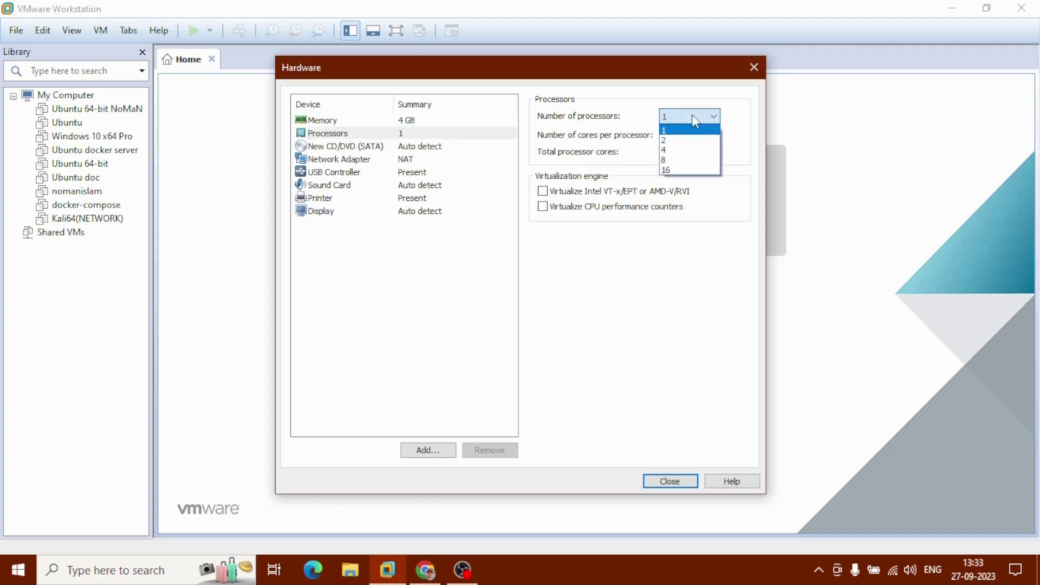
click(689, 140)
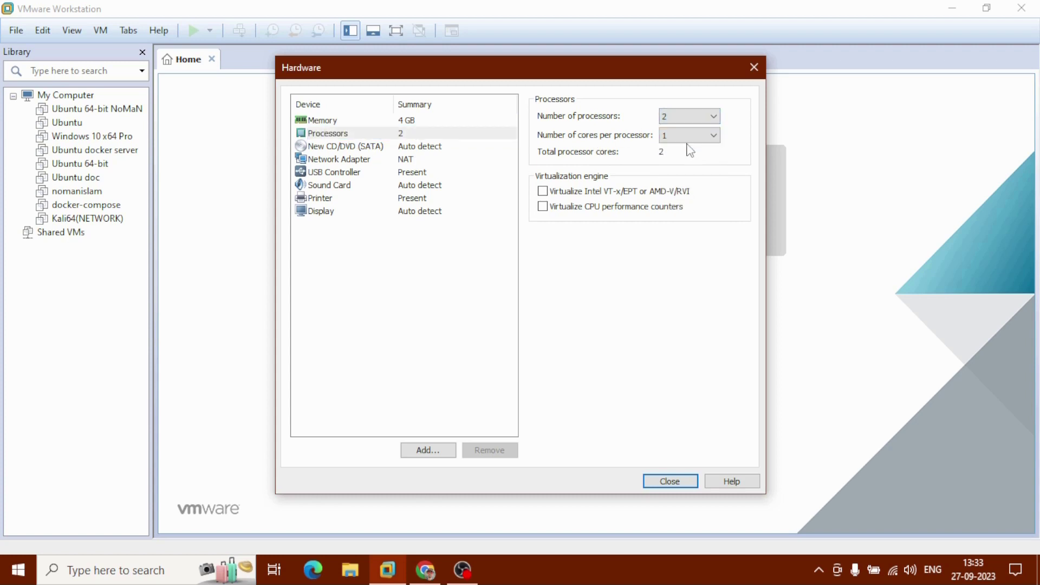
click(542, 192)
Point the CD/DVD drive to en_windows_10_pro_10240_x64_dvd.iso and close the hardware settings
click(359, 147)
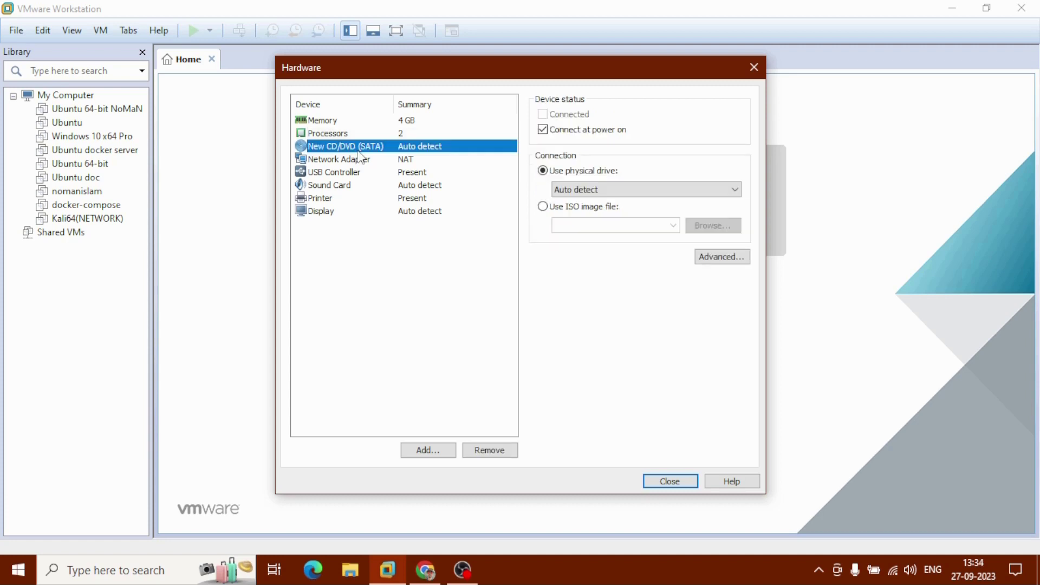
click(563, 211)
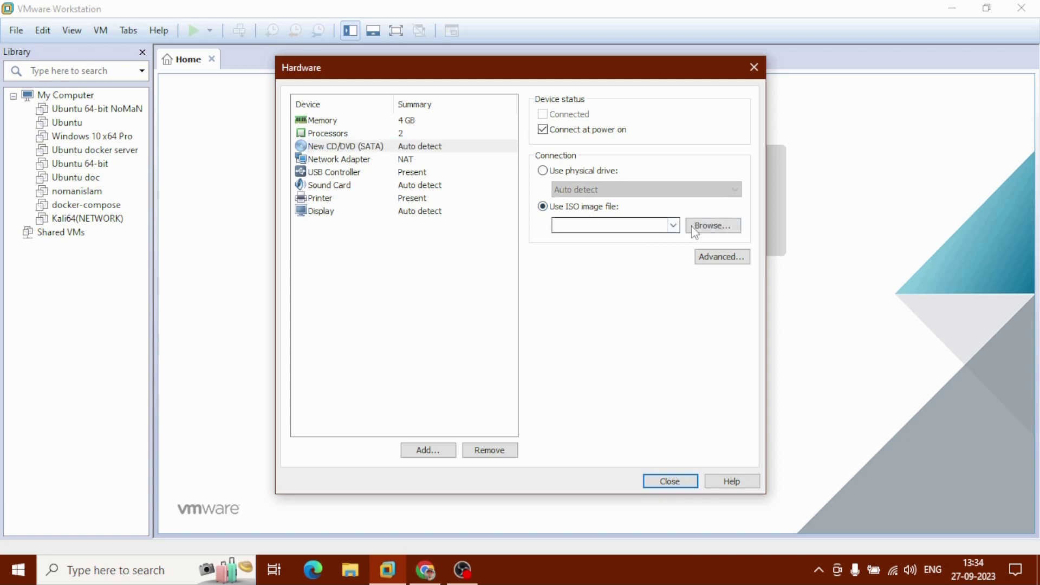
click(718, 228)
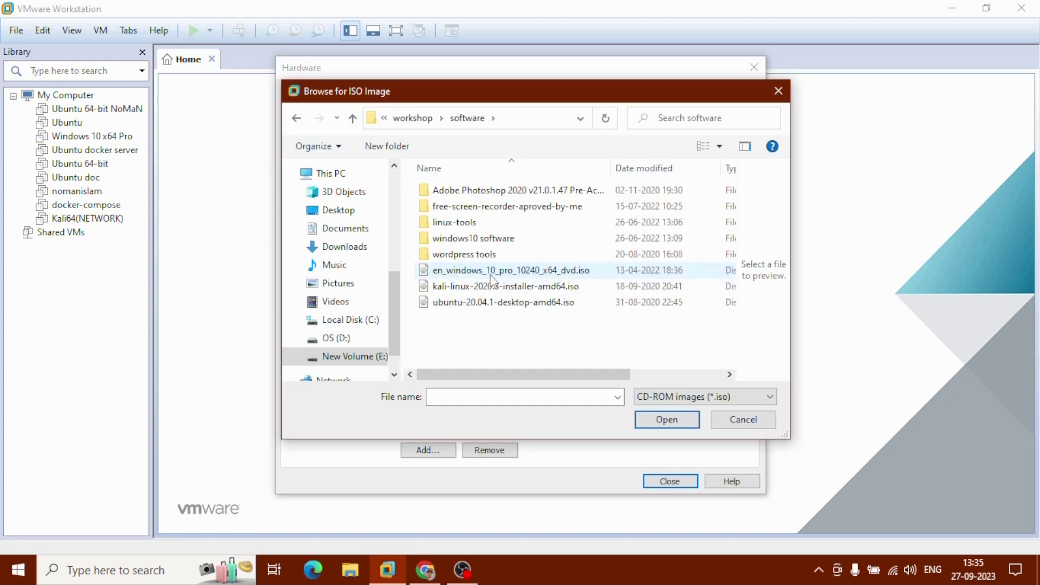
click(493, 271)
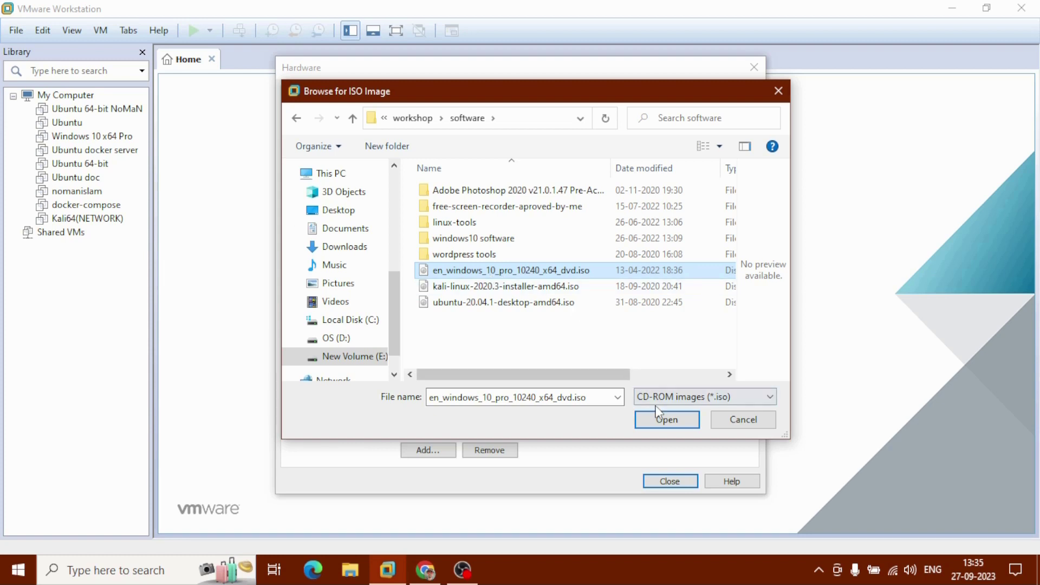
click(667, 421)
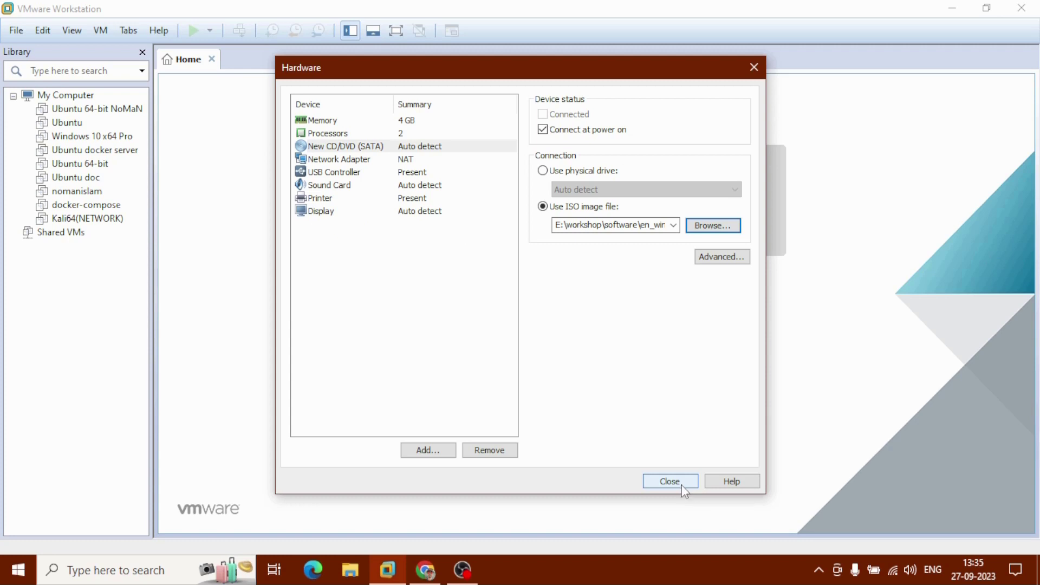
click(673, 482)
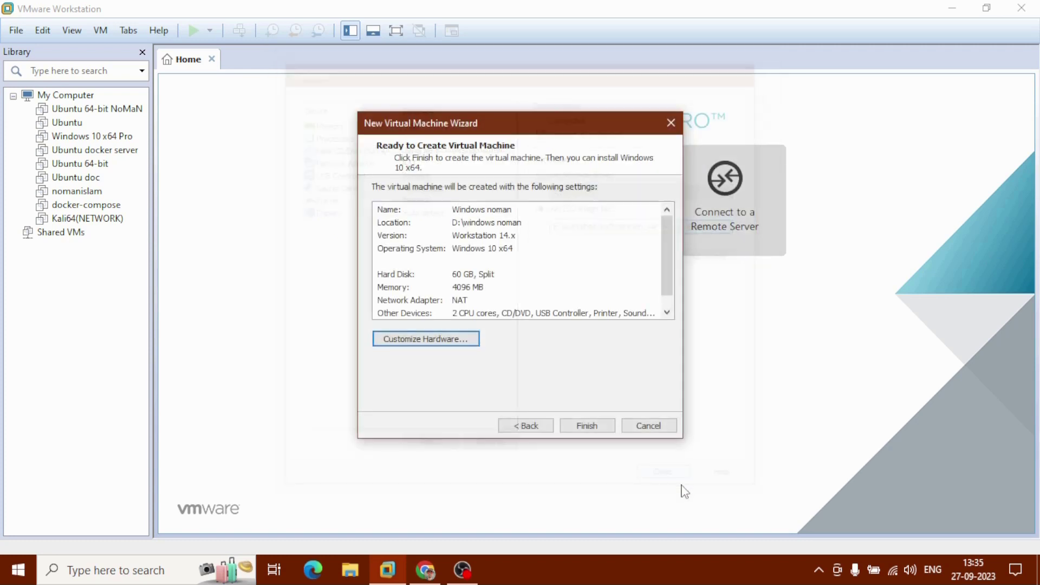
Finish the wizard to create Windows noman and power it on
click(599, 428)
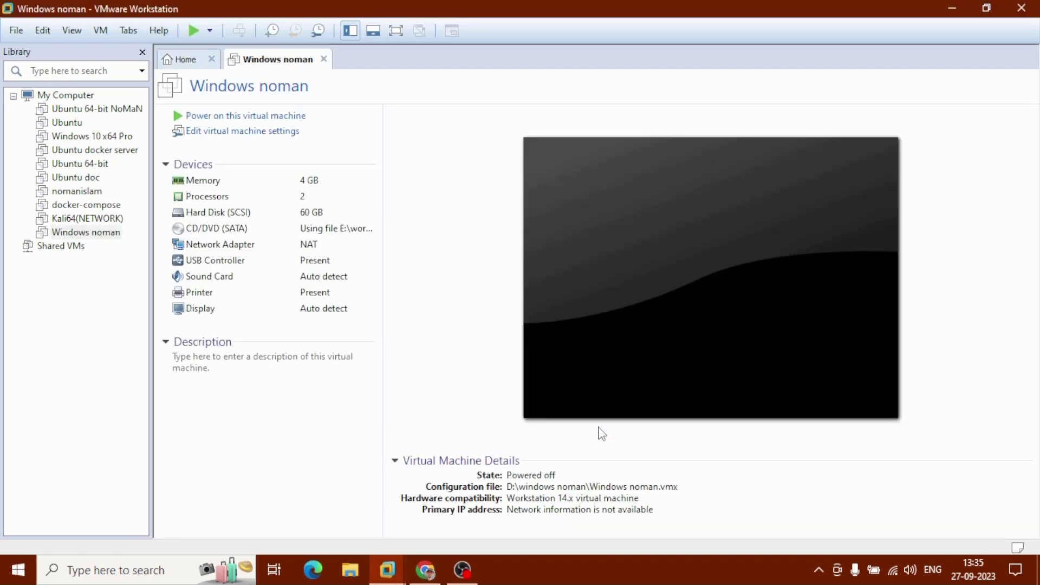
click(314, 124)
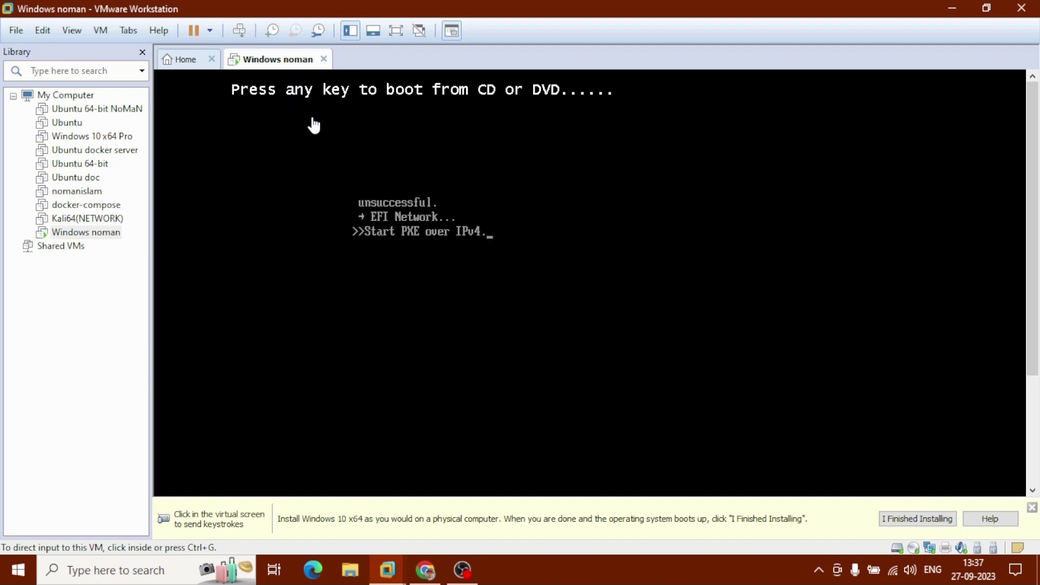
Boot from the DVD, choose English (India) time and currency format, and begin installing Windows
click(311, 126)
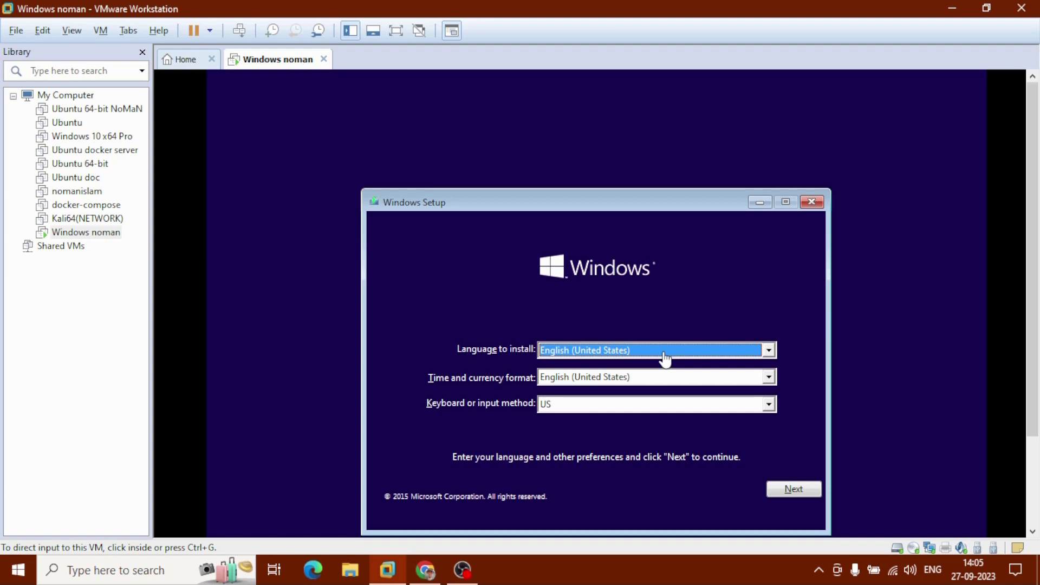
click(744, 381)
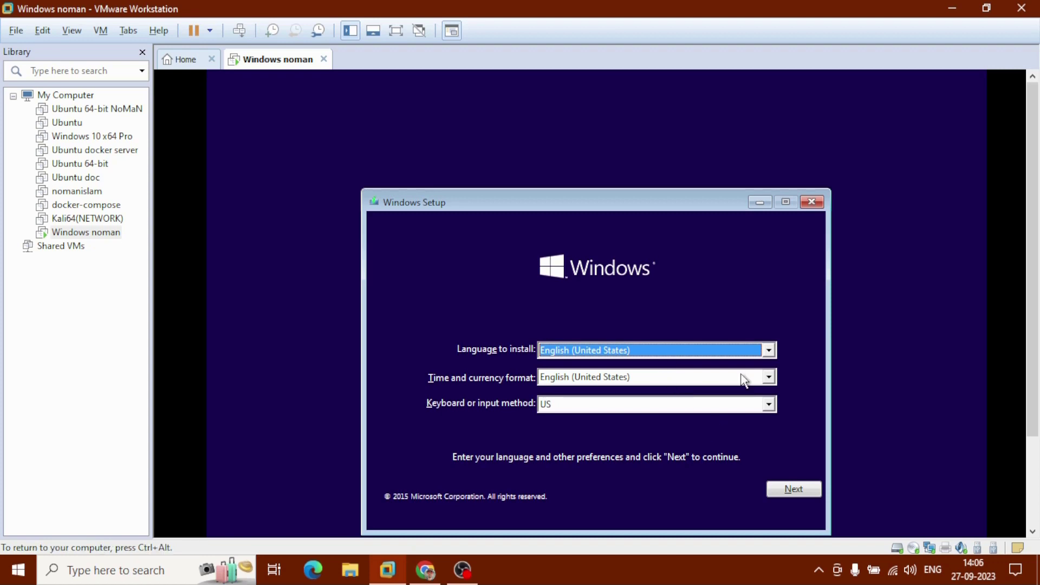
click(745, 381)
scroll(666, 423, up, 15)
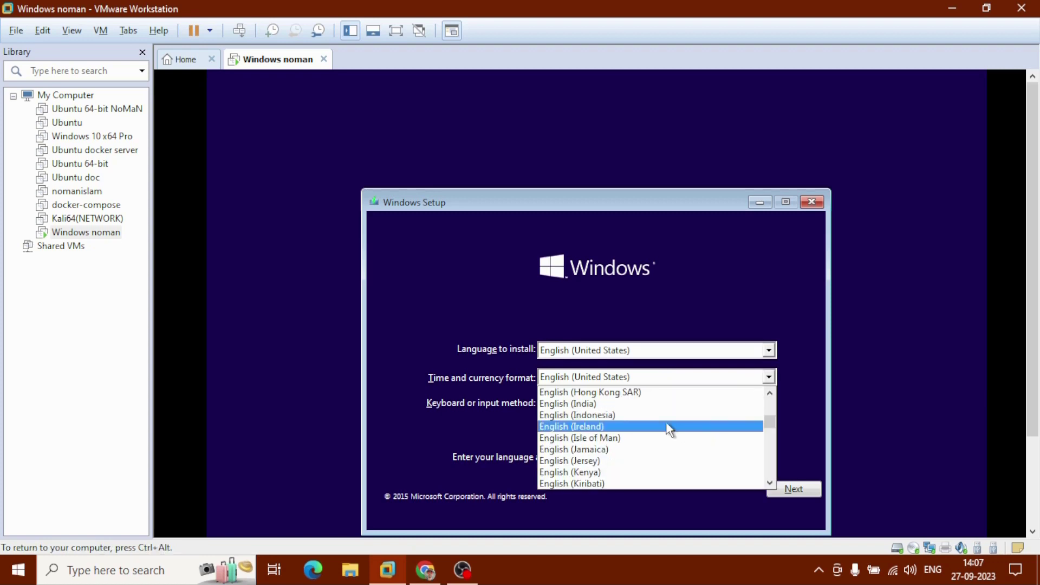
click(610, 403)
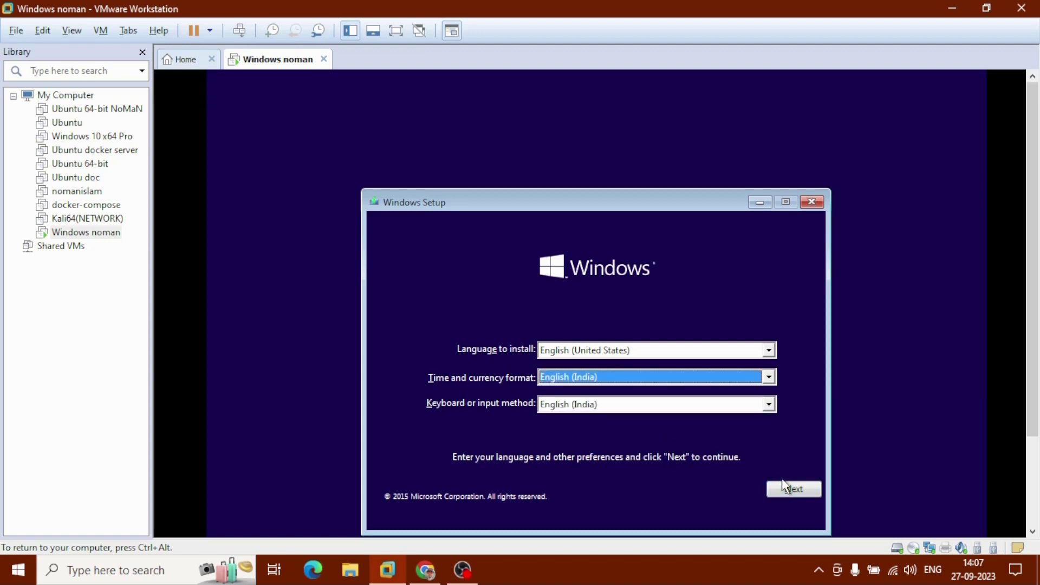
click(788, 495)
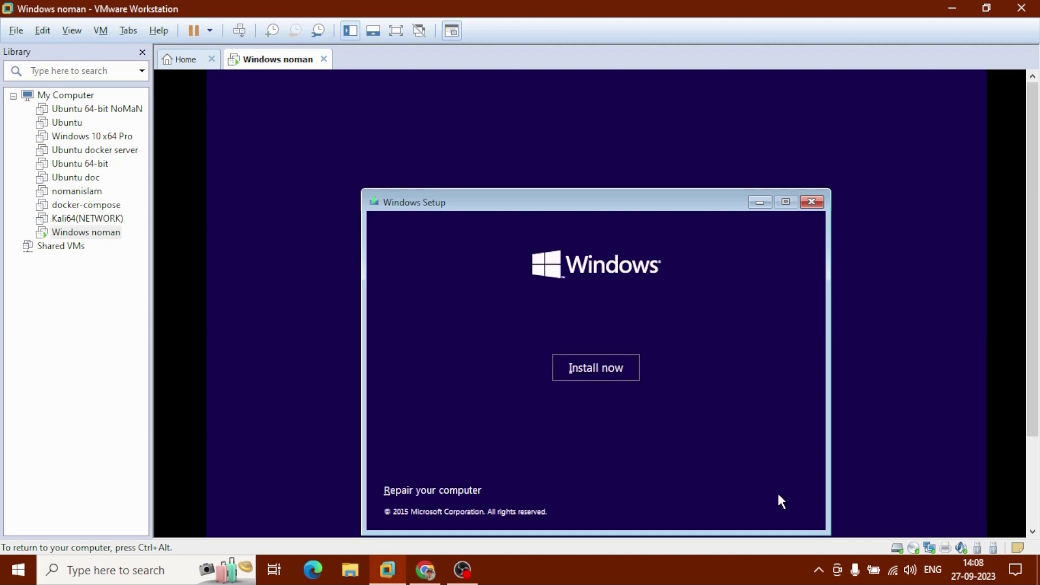
click(595, 369)
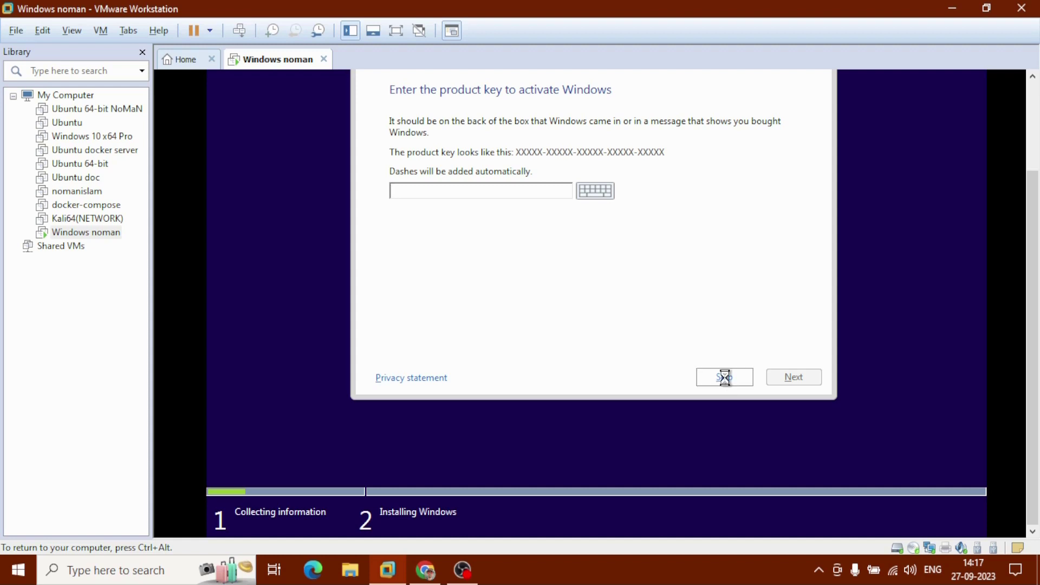
Skip the product key and accept the Windows license terms
click(725, 377)
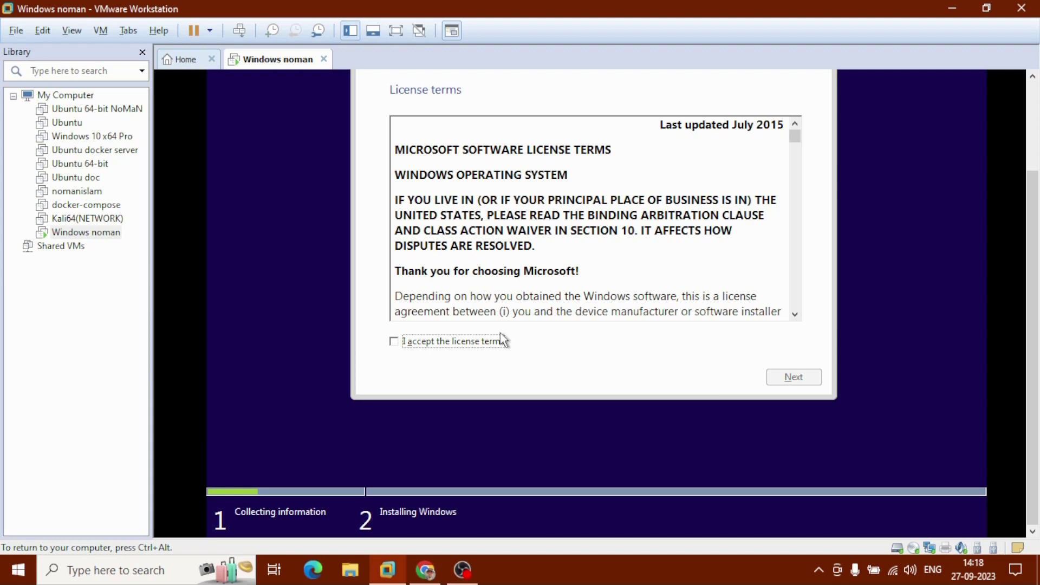
click(394, 342)
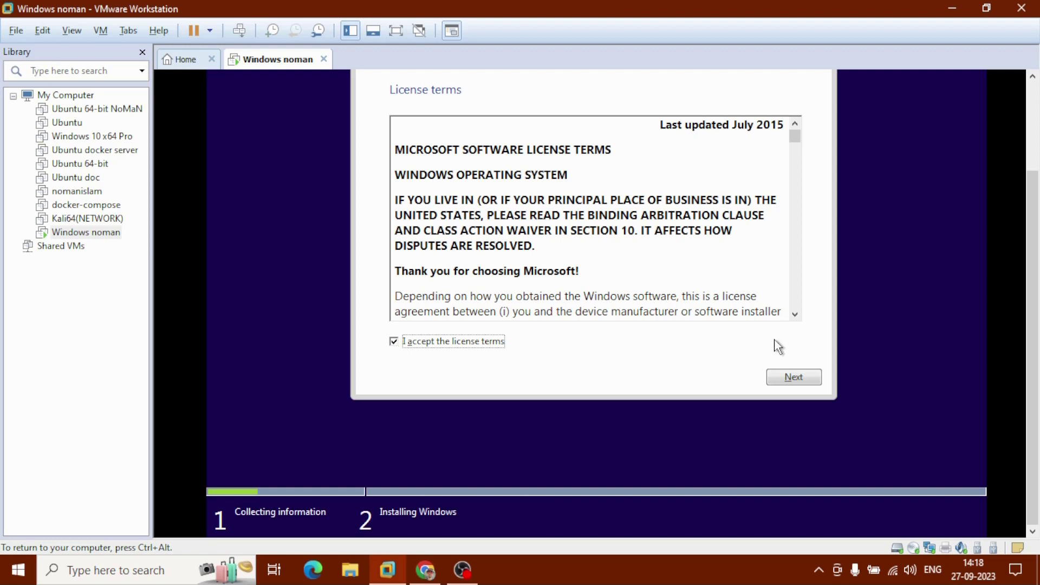
click(786, 377)
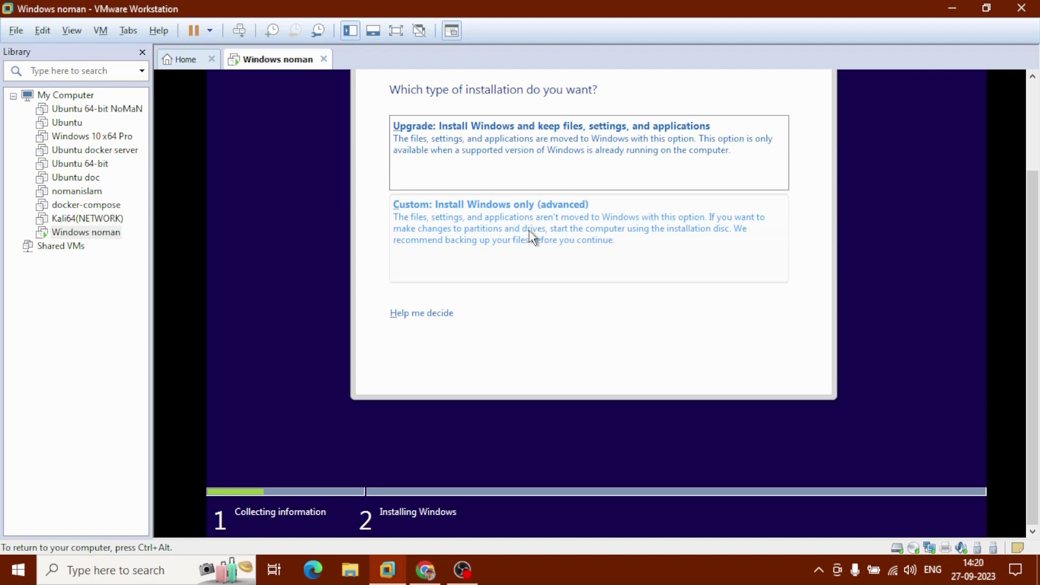
Run a Custom install of Windows onto the 60 GB unallocated Drive 0
click(511, 219)
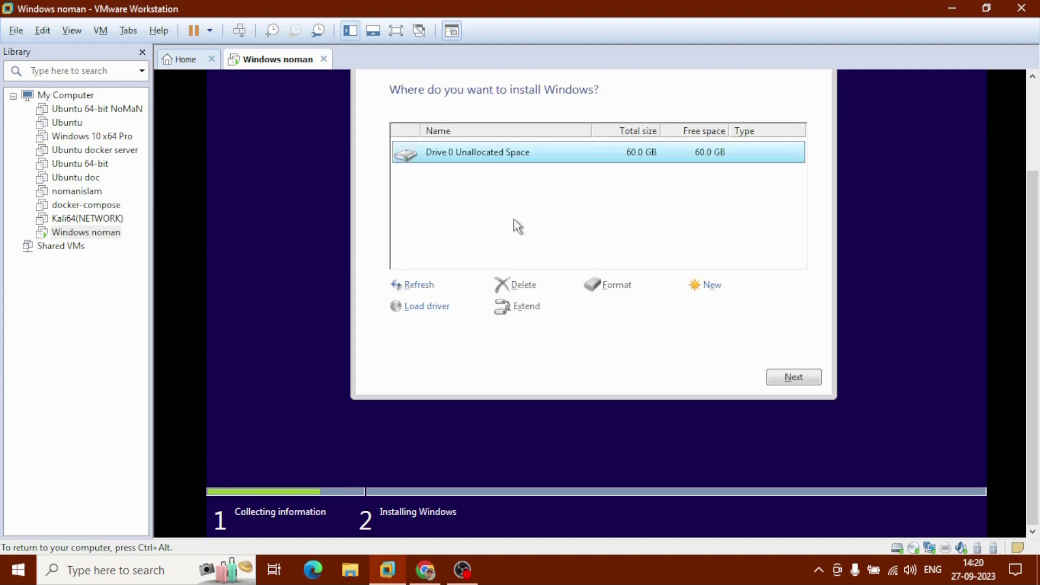
click(807, 379)
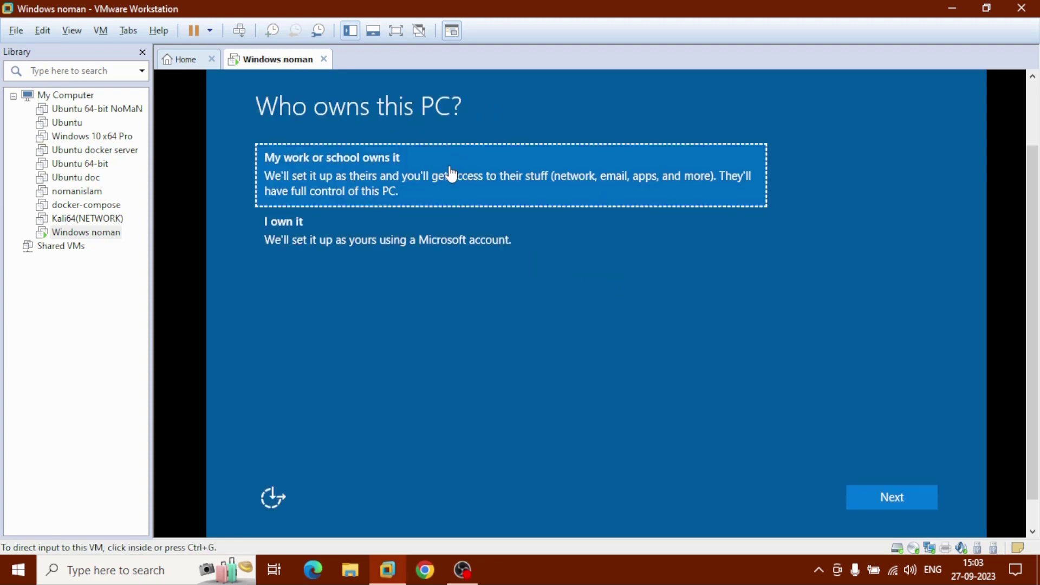
Mark the PC as work or school owned and choose Join a local Active Directory domain
click(437, 196)
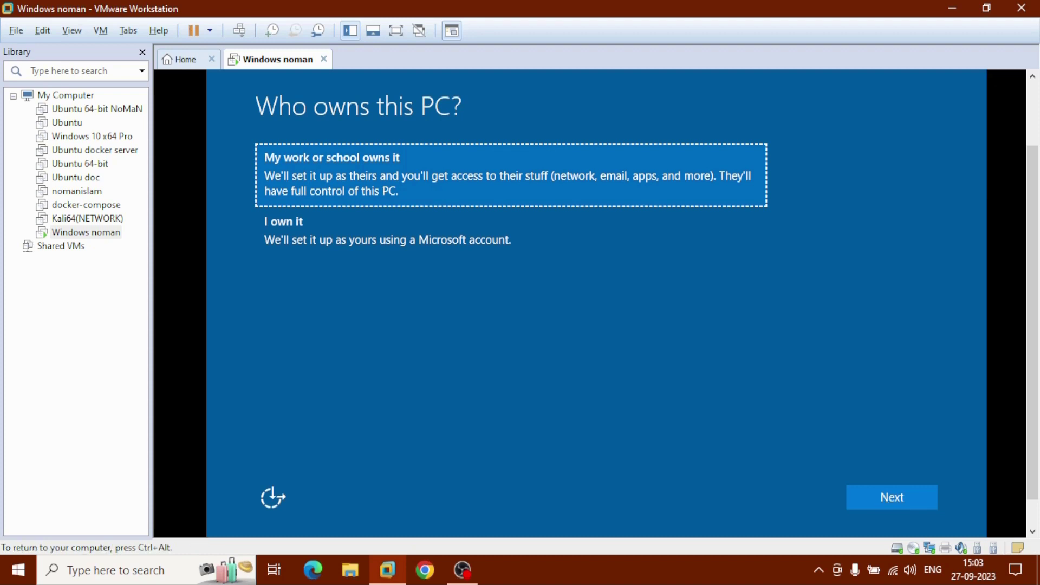
click(870, 497)
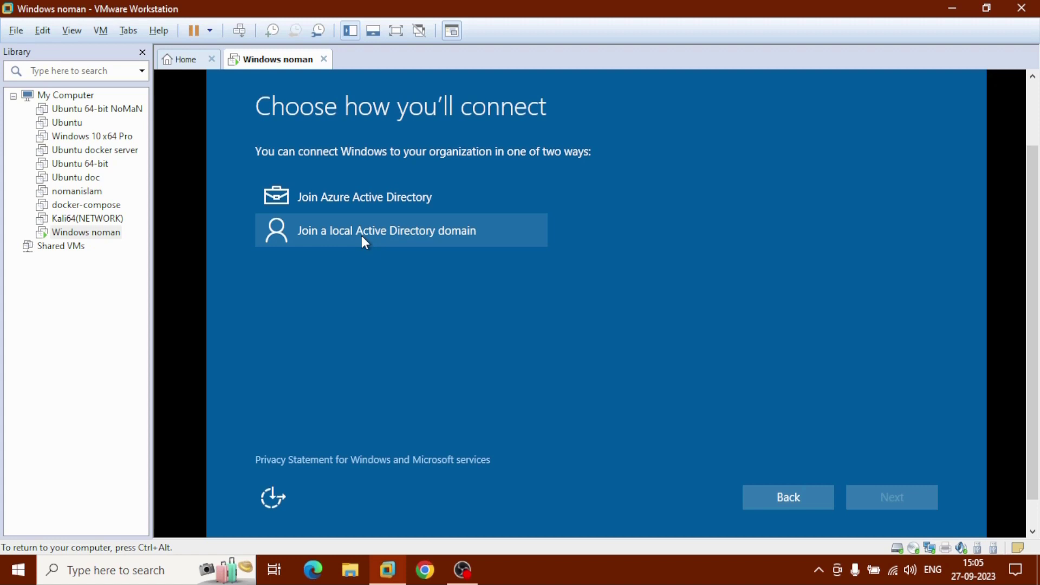
click(362, 236)
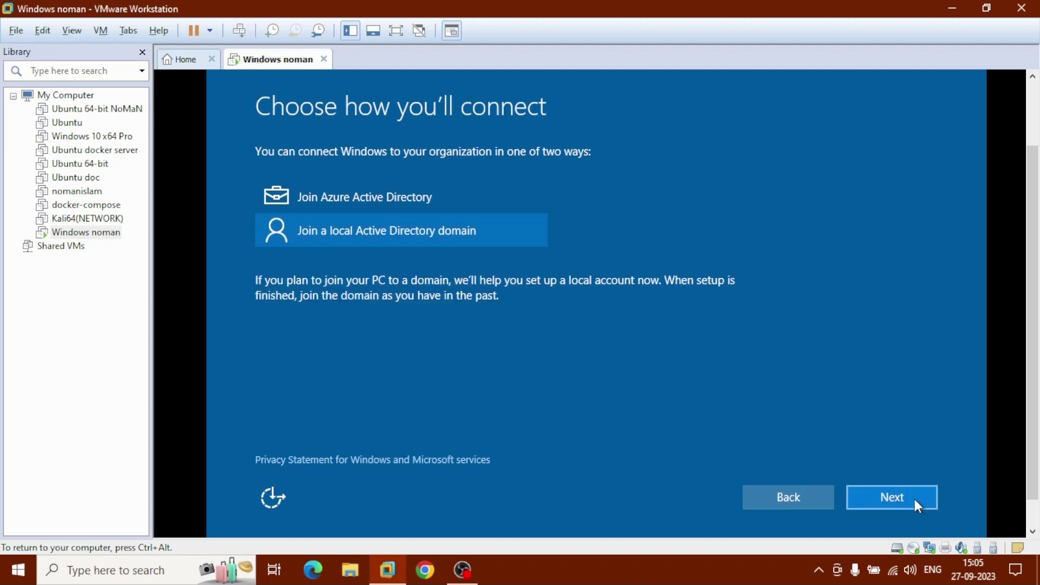
click(912, 499)
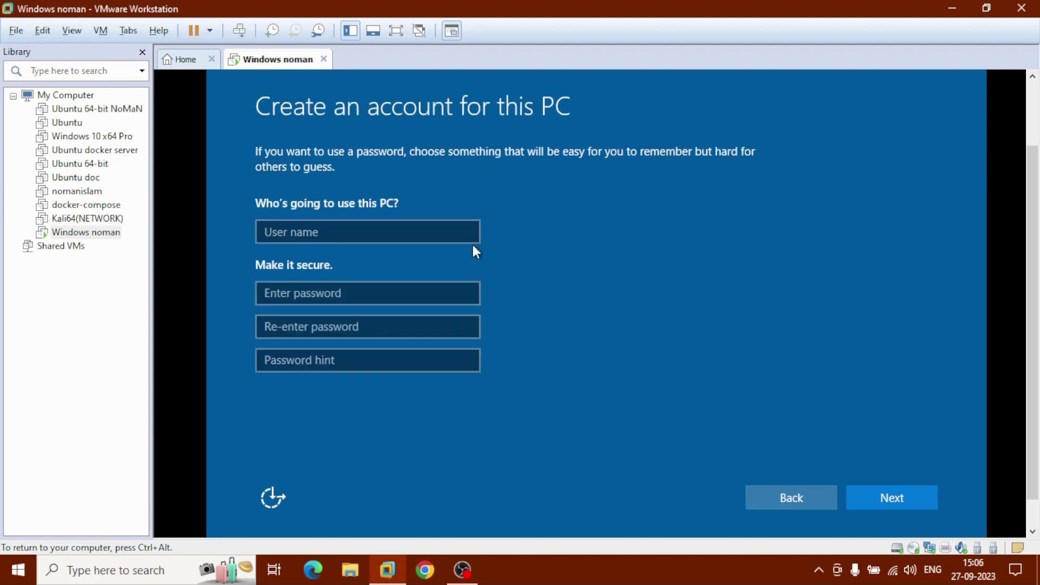
Enter the local user name, password, its confirmation and a password hint, then finish setup
click(428, 232)
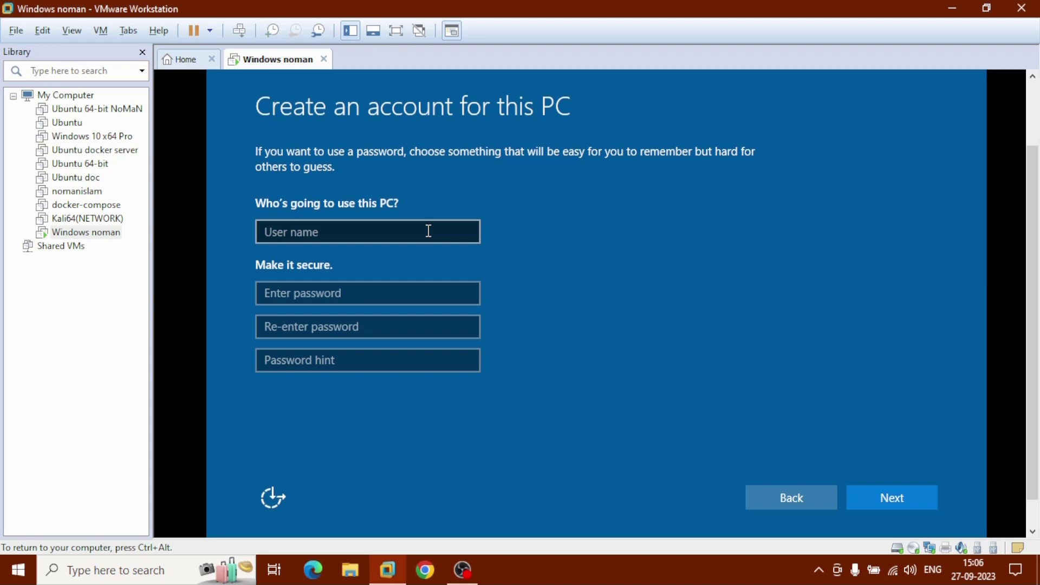
click(428, 231)
text(noman)
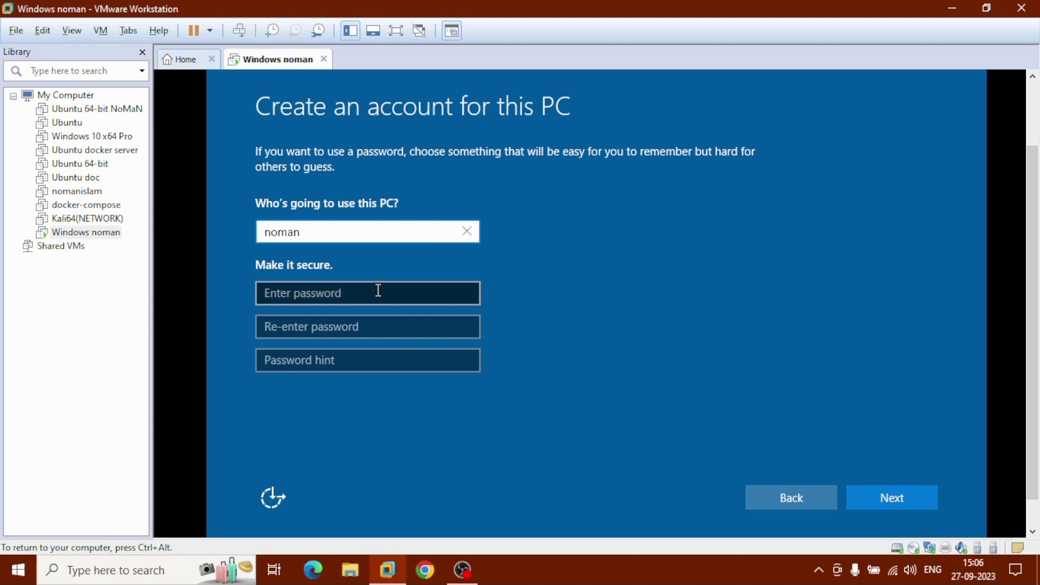
click(378, 290)
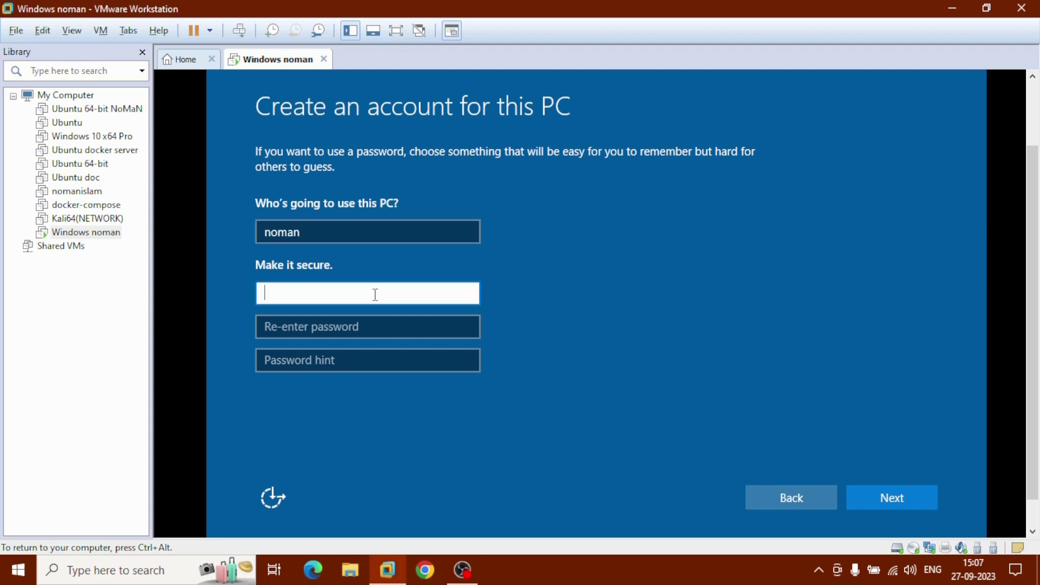
text(1234)
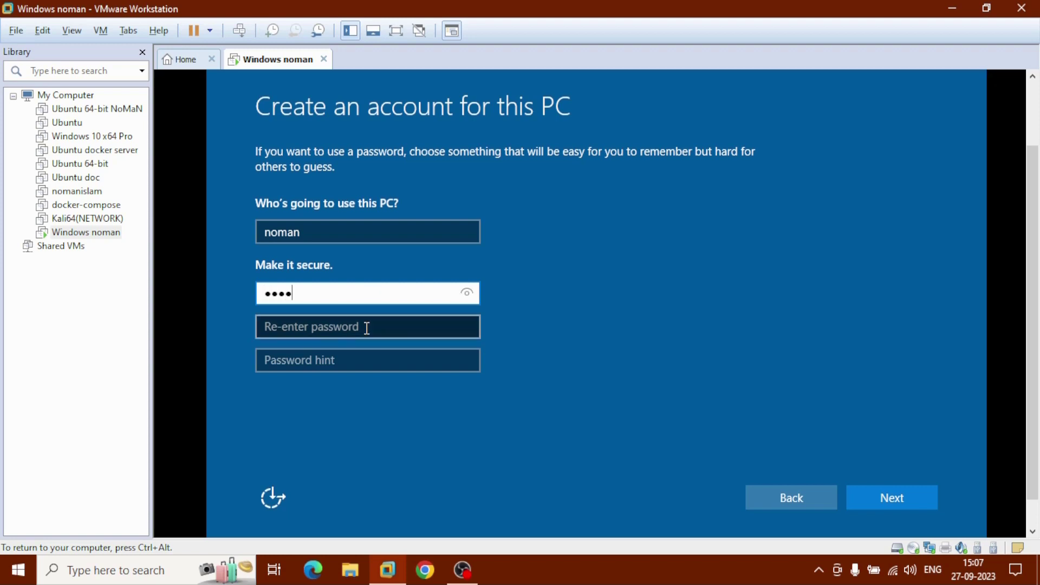
click(367, 328)
text(1234)
click(367, 366)
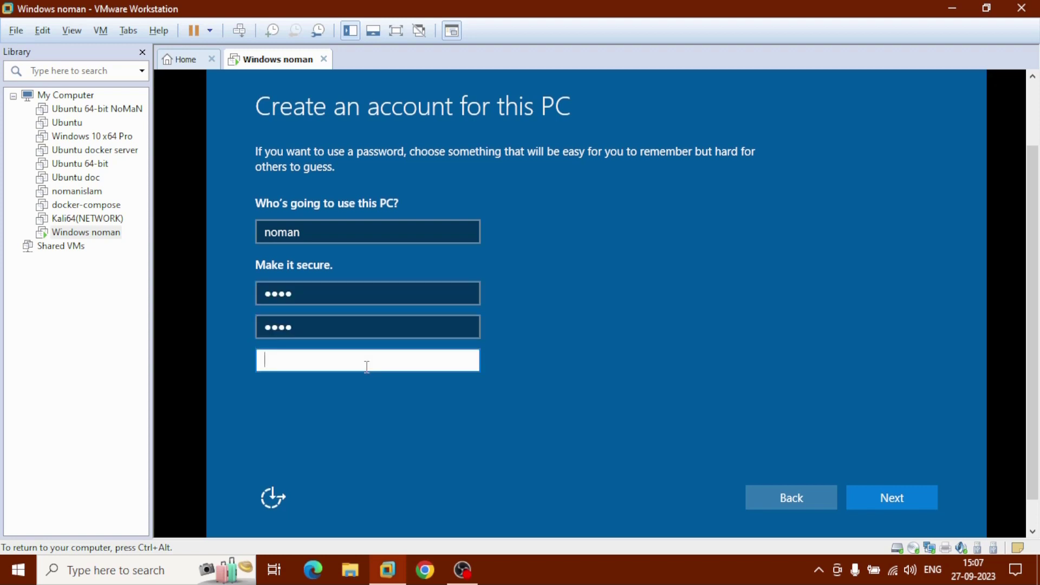
text(noman)
click(919, 507)
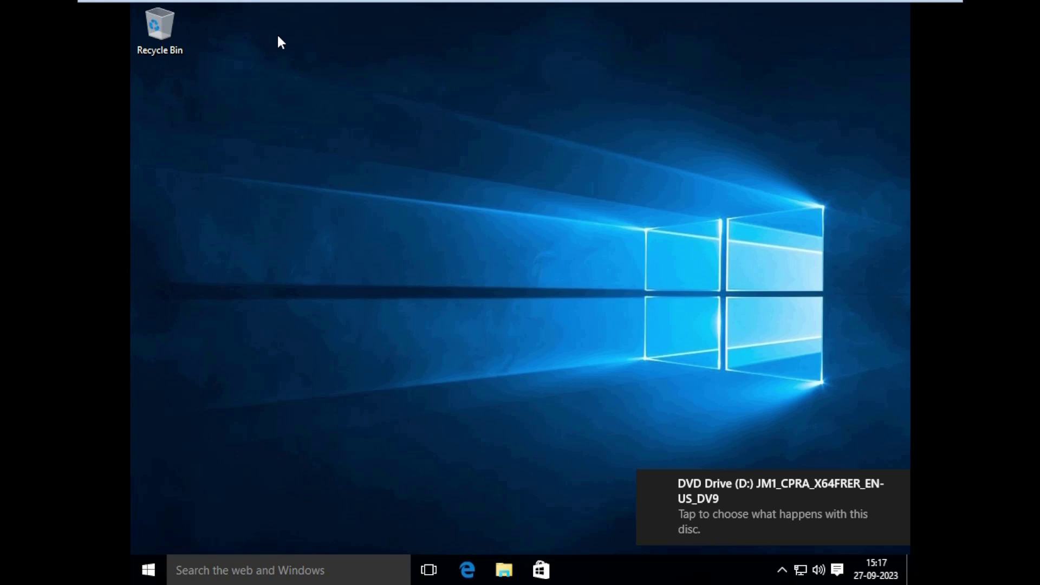
Mount the VMware Tools installer disc in the guest via VM > Install VMware Tools
mouse_move(232, 2)
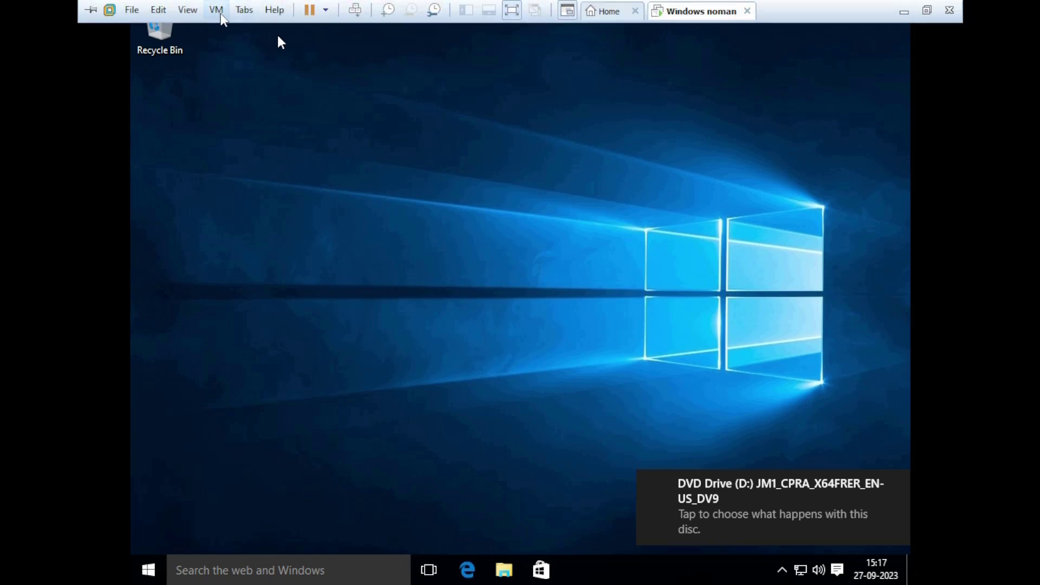
click(219, 13)
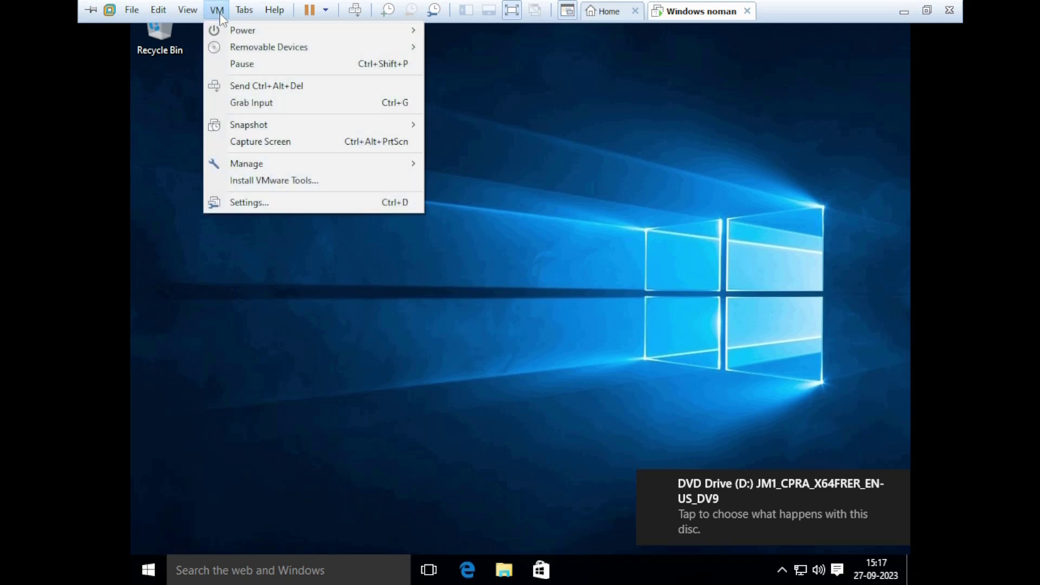
click(332, 182)
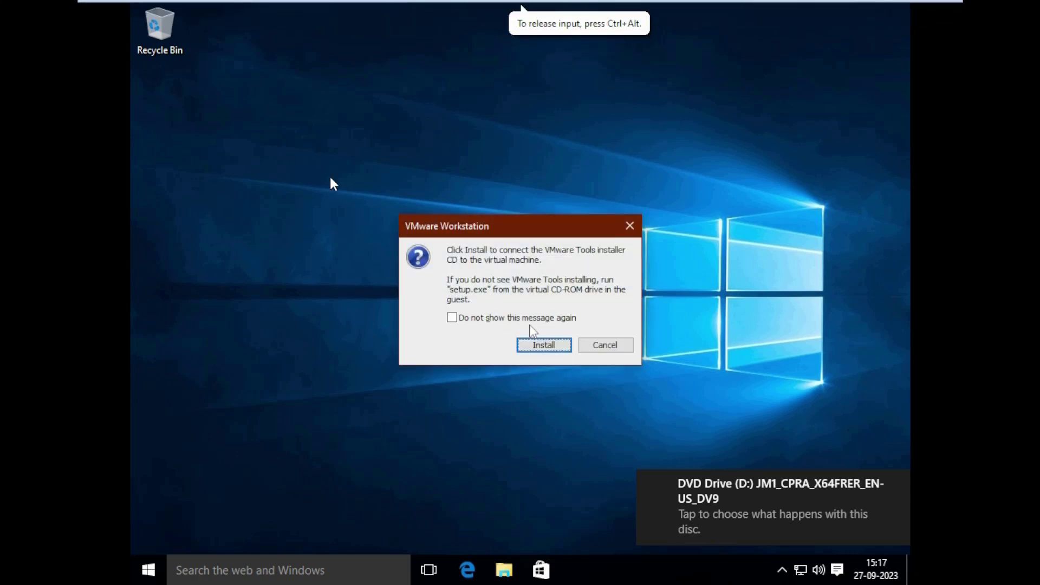
click(558, 346)
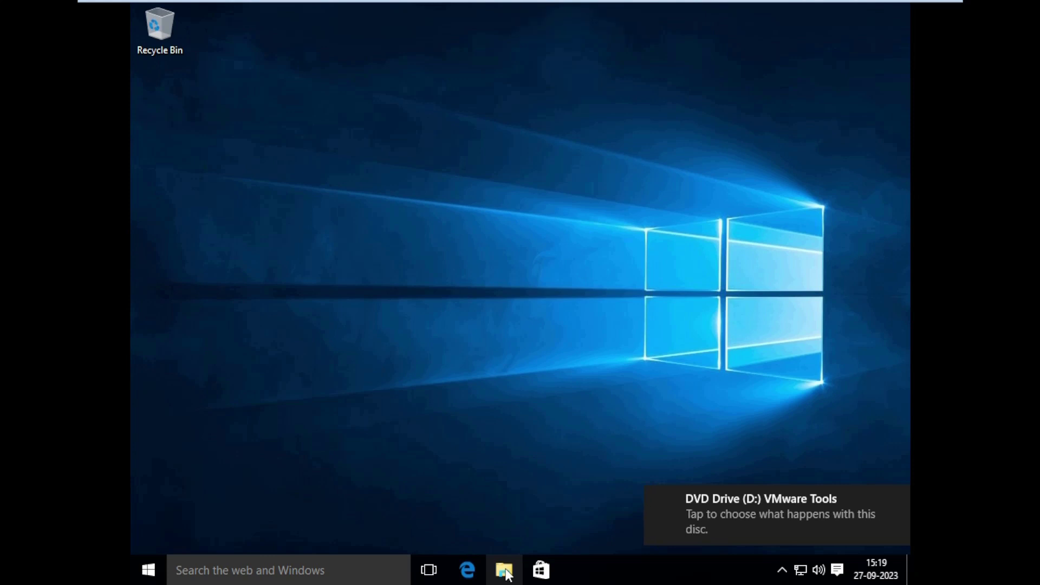
In the guest's File Explorer, run setup64 from the VMware Tools DVD Drive (D:)
click(504, 570)
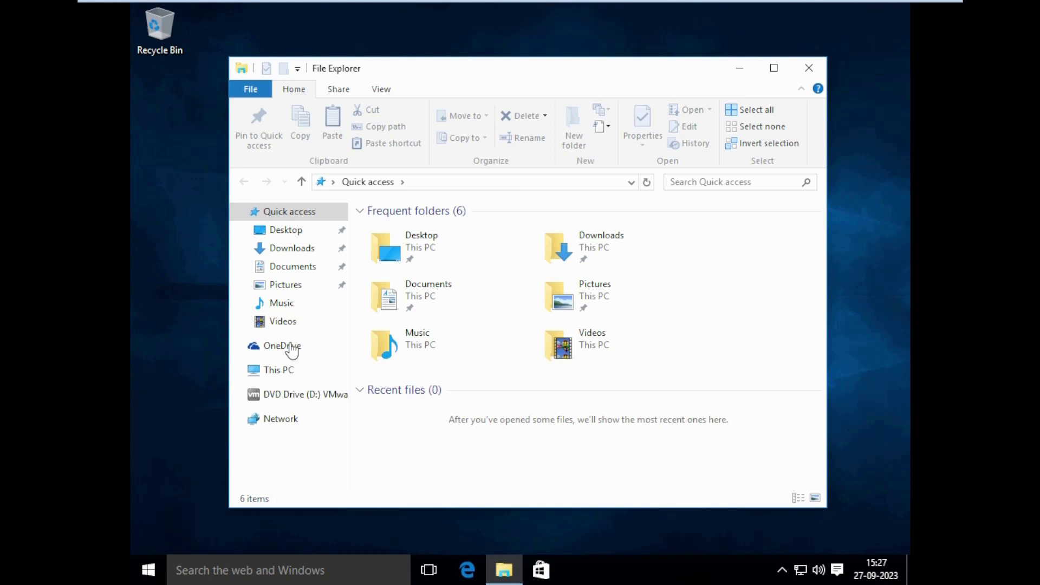
click(274, 401)
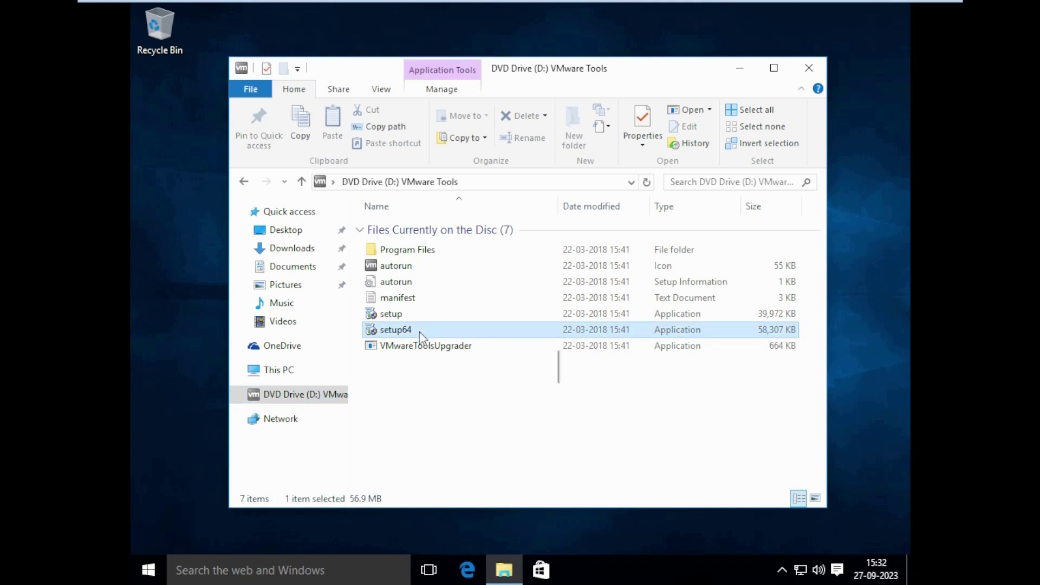
right_click(419, 332)
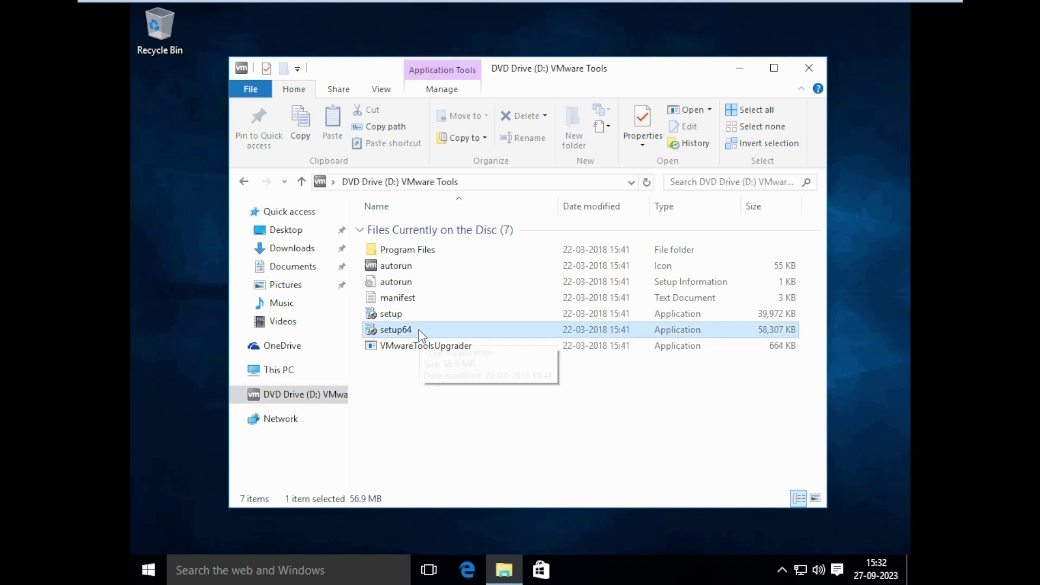
right_click(420, 331)
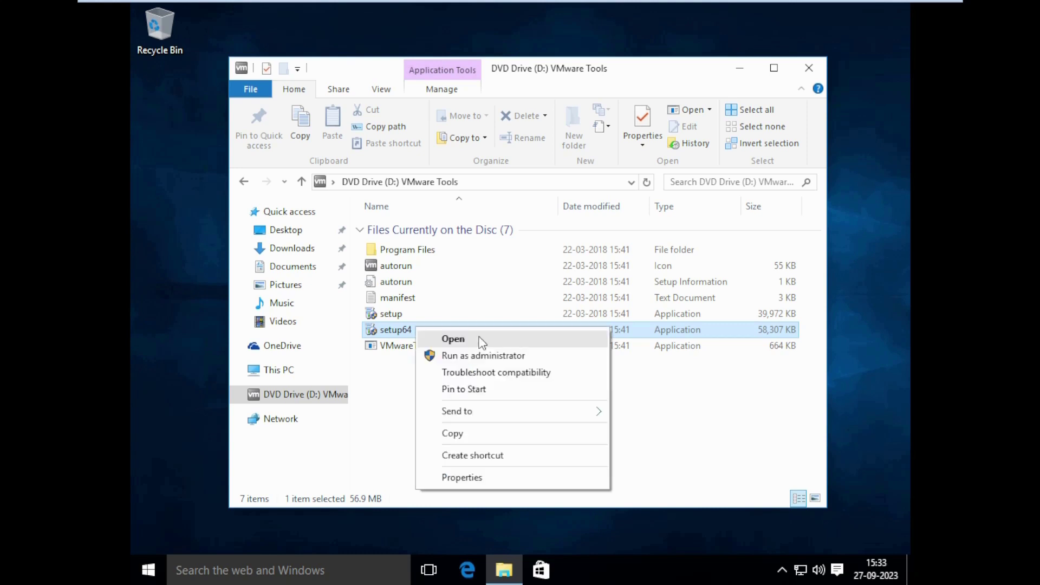
click(481, 340)
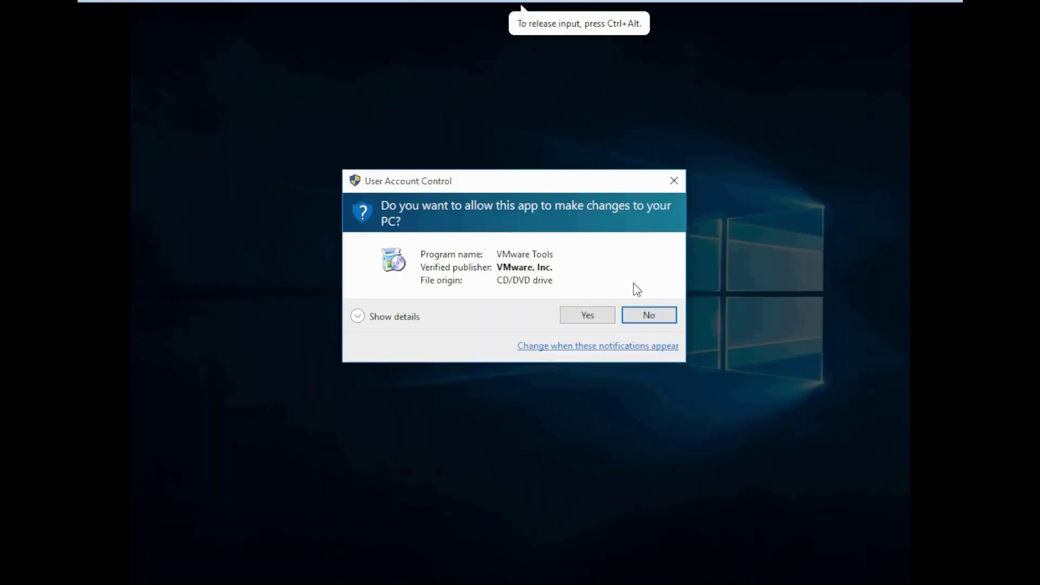
Approve the UAC prompt, install VMware Tools with the Complete setup type, and close the disc window
click(595, 317)
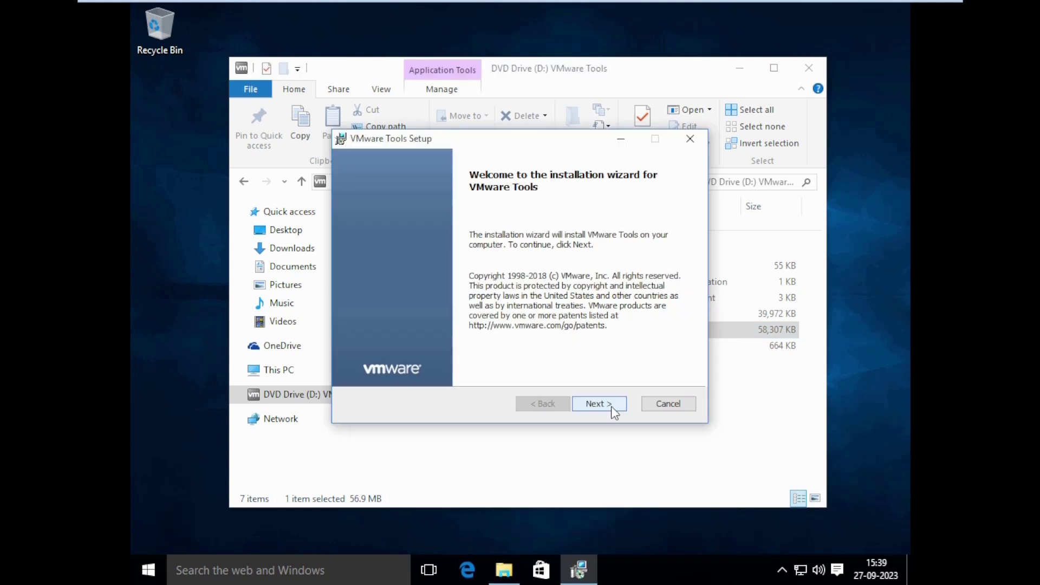
click(614, 413)
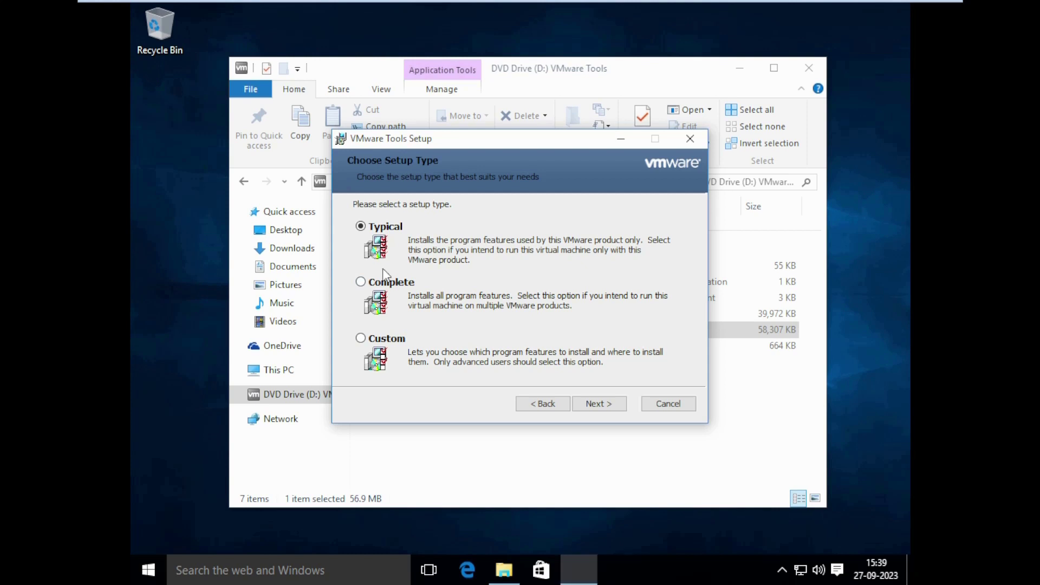
click(385, 281)
click(594, 414)
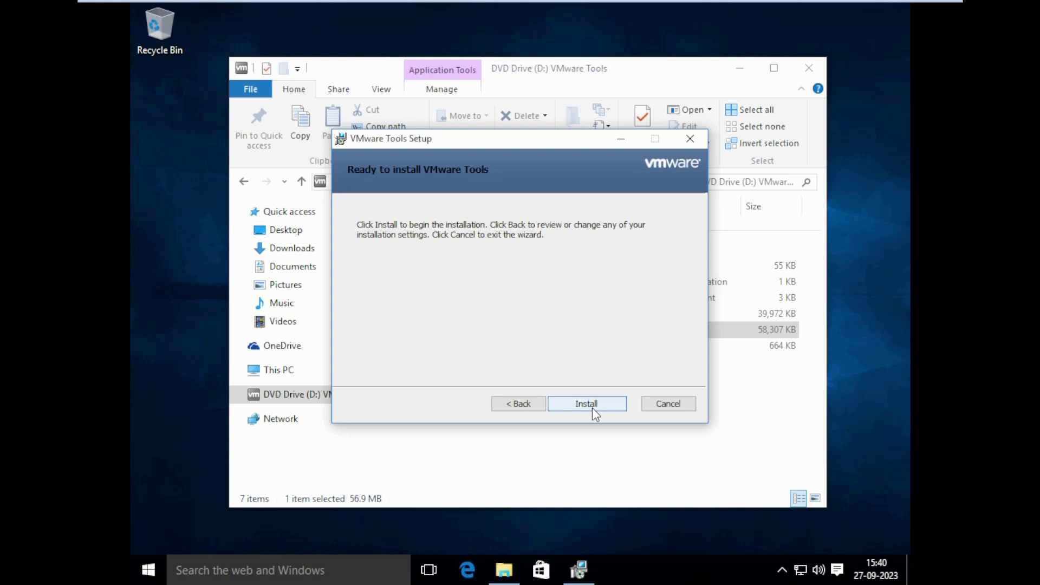
click(592, 407)
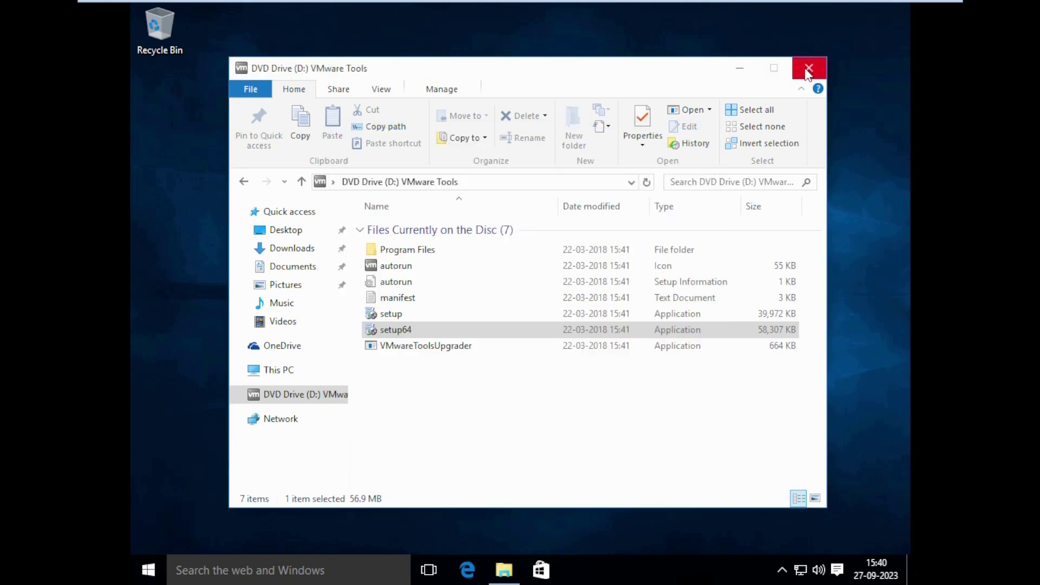
click(808, 70)
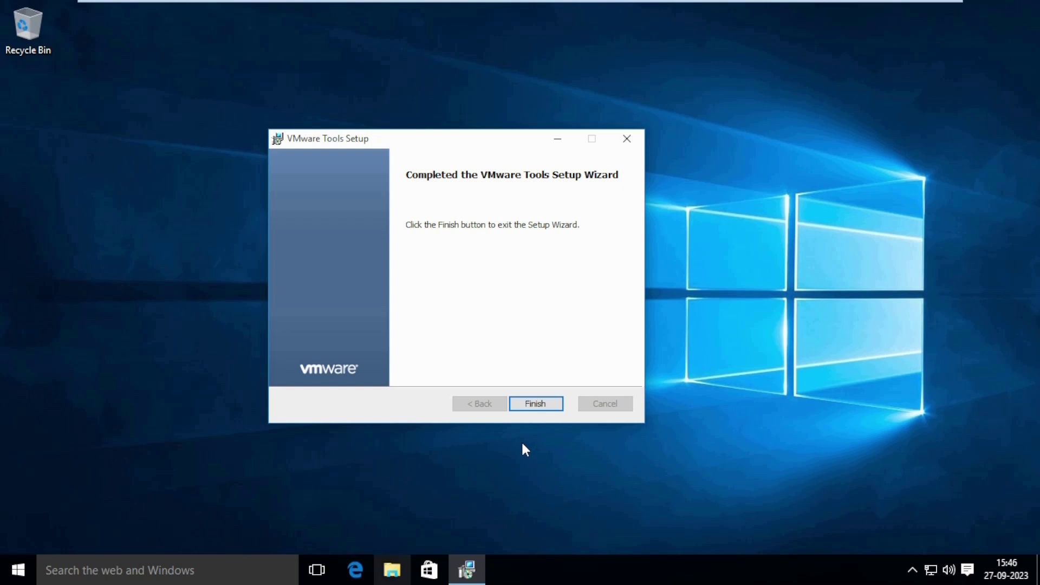
Finish and close the completed VMware Tools Setup wizard
click(541, 410)
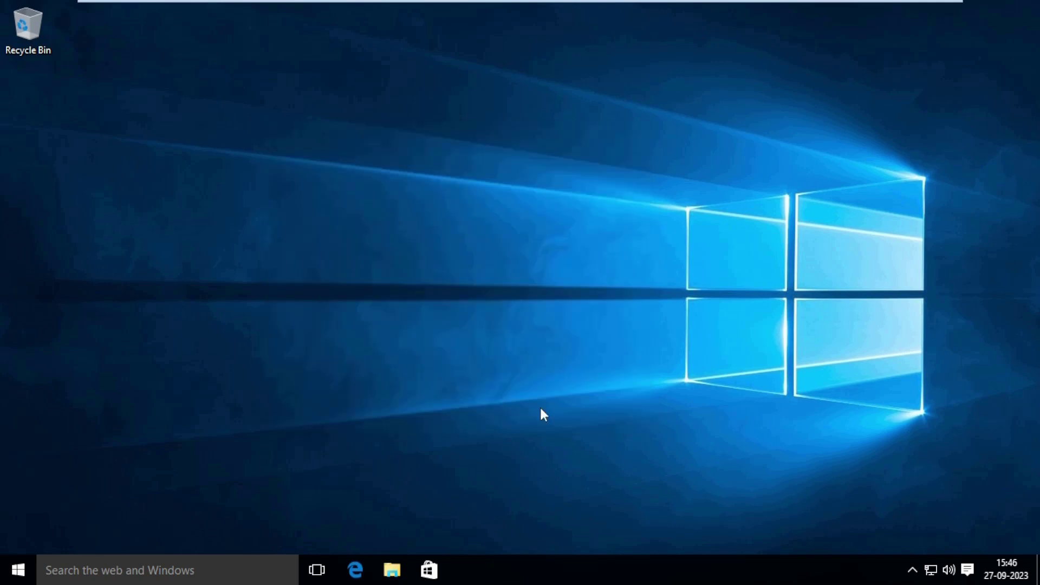